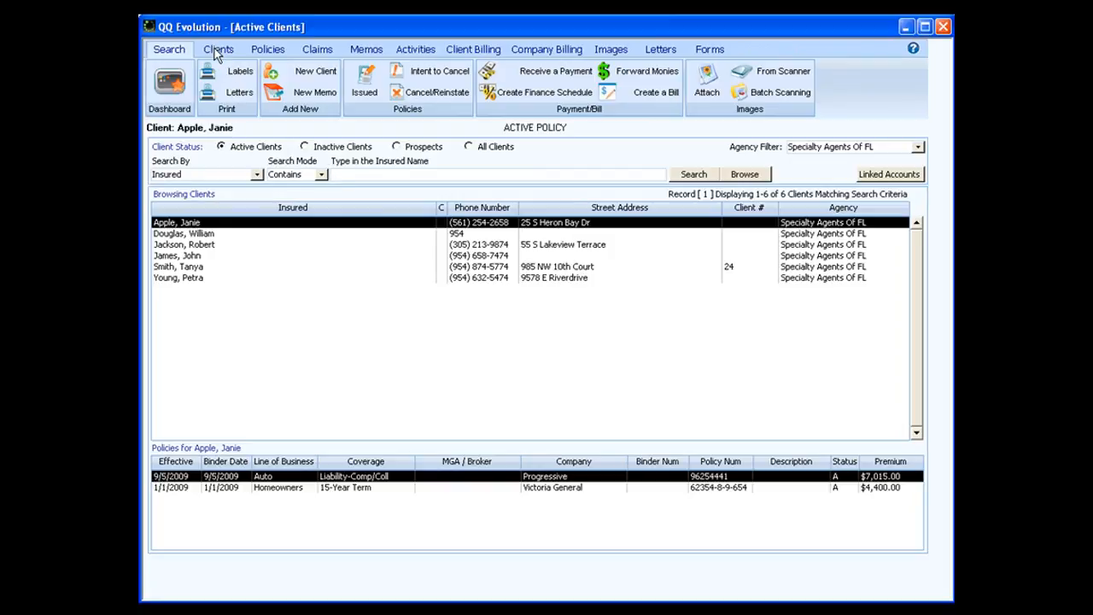
Open the chosen client's full details record from the Clients tab.
left_click(217, 51)
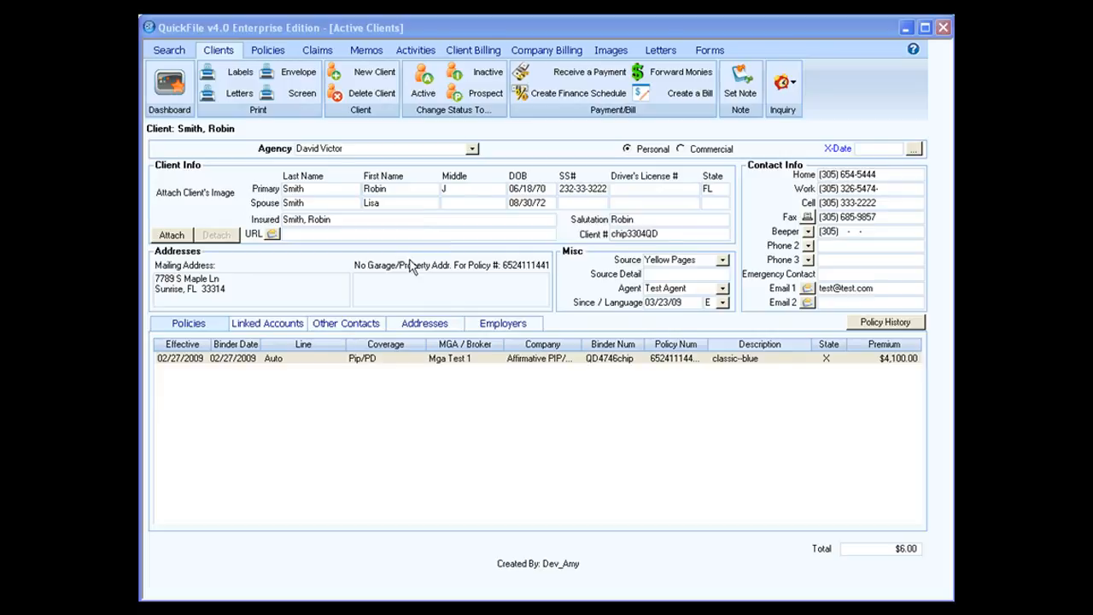
left_click(500, 321)
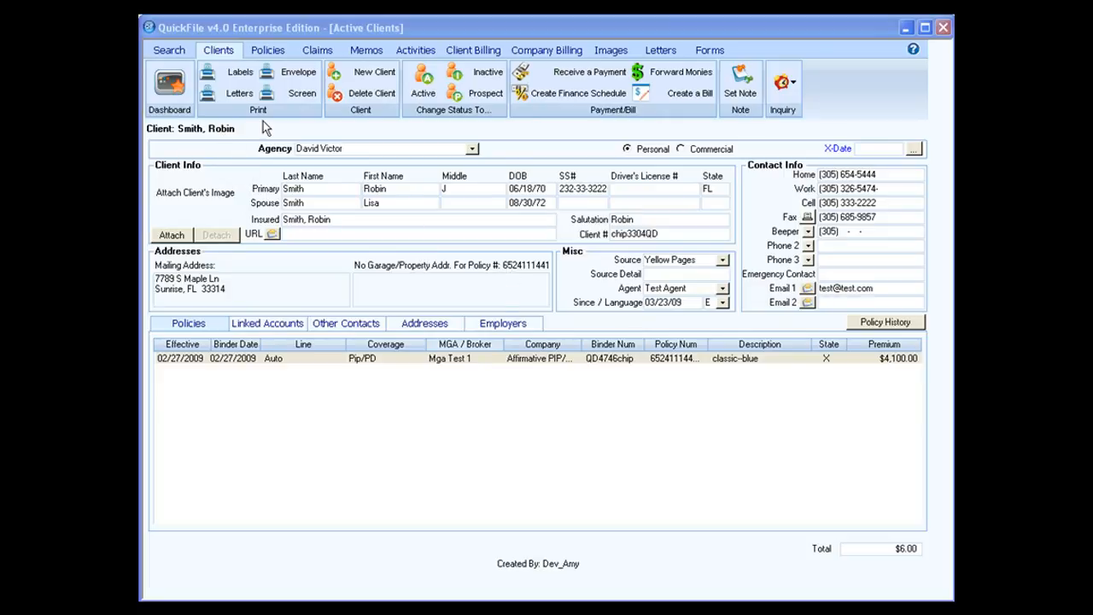
left_click(369, 98)
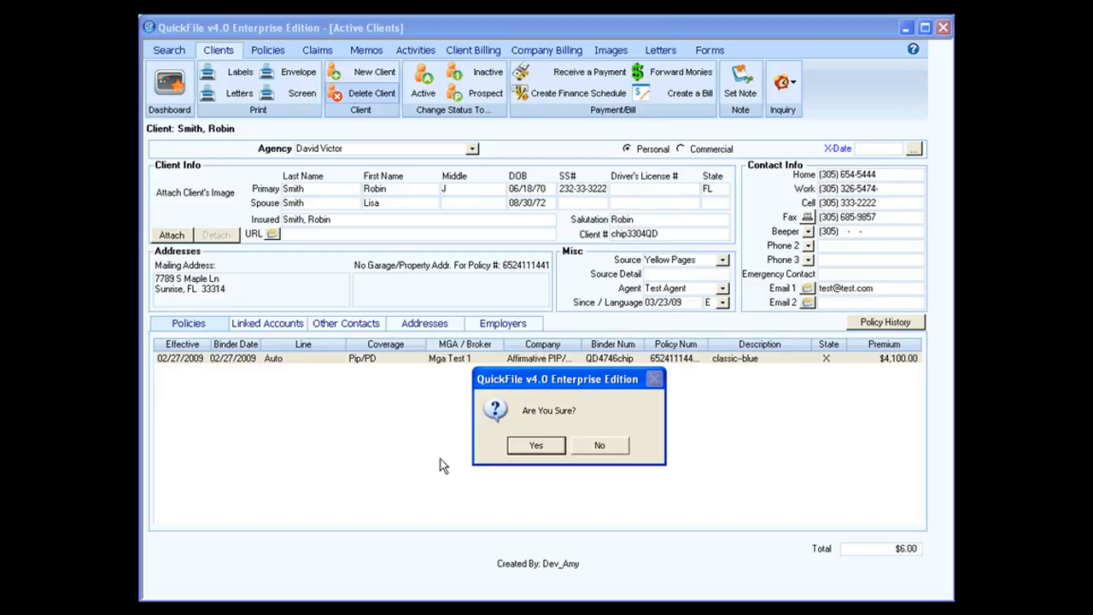
left_click(597, 446)
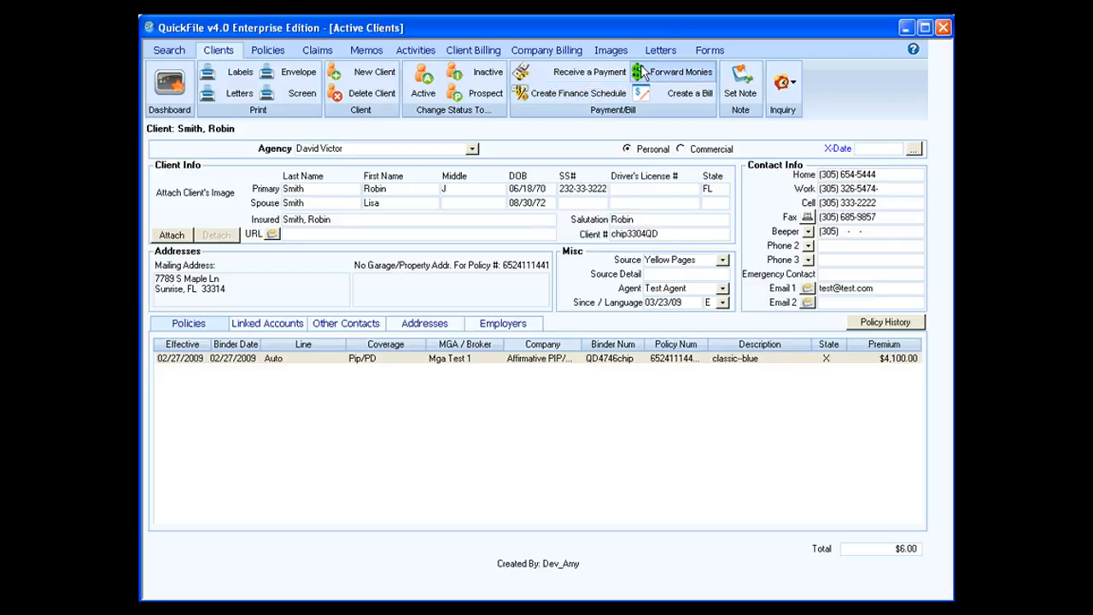
Attach a dated sticky note reading 'sw son -- client speaks only german' to the client.
left_click(739, 92)
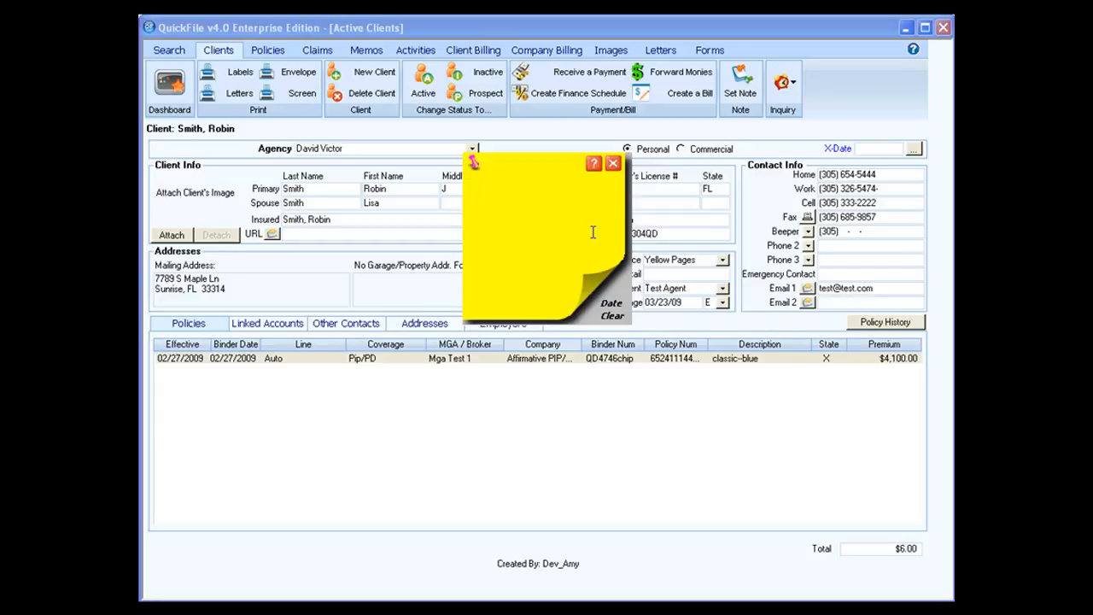
left_click(612, 305)
type("sw son -- client sp")
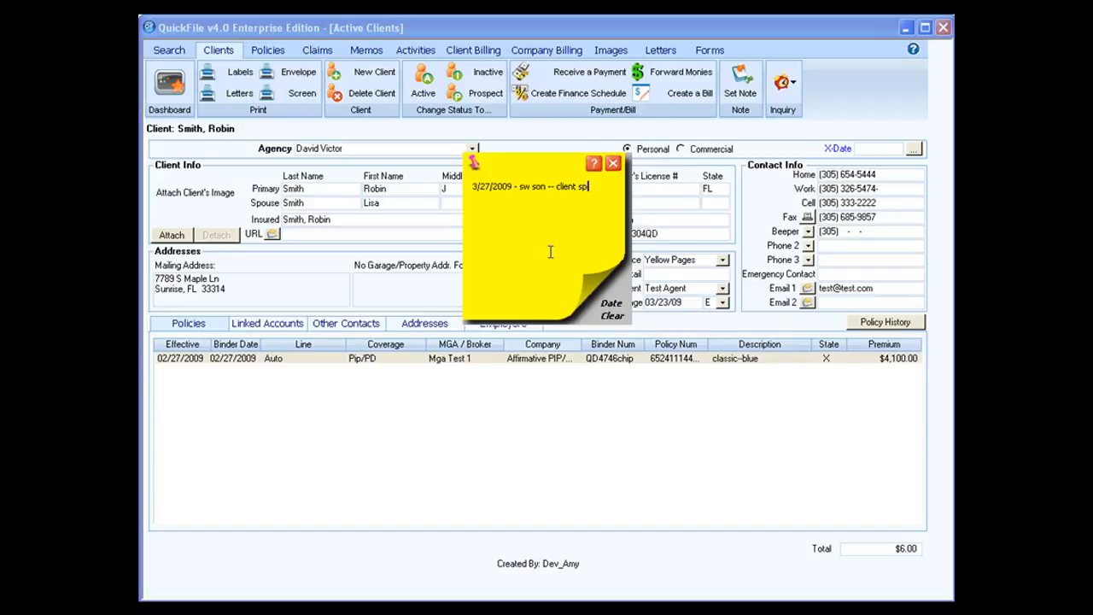
type("eaks only german")
left_click(612, 167)
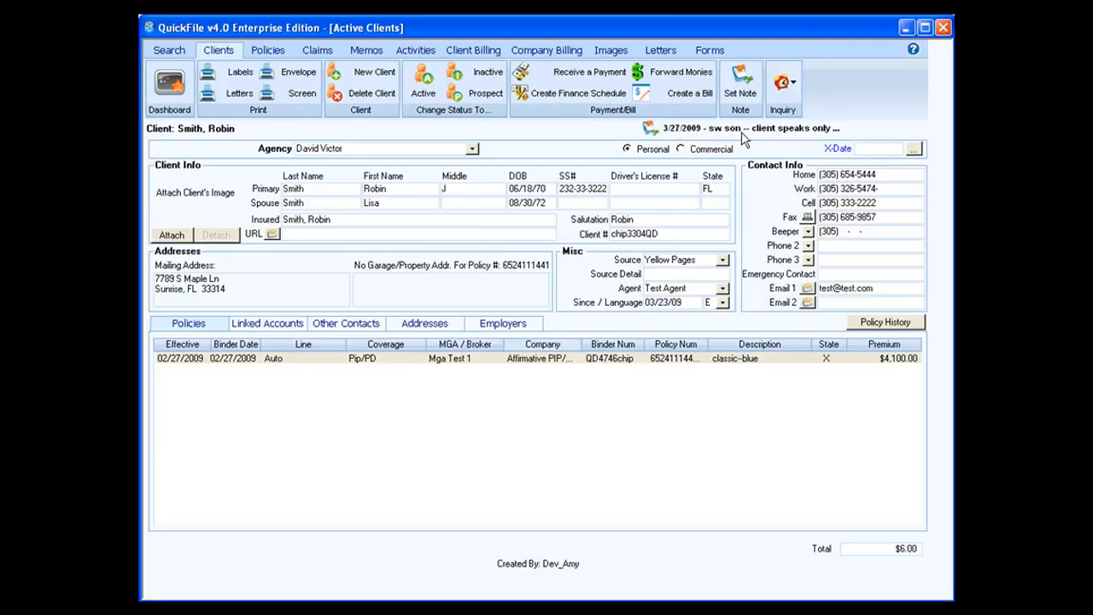
left_click(670, 55)
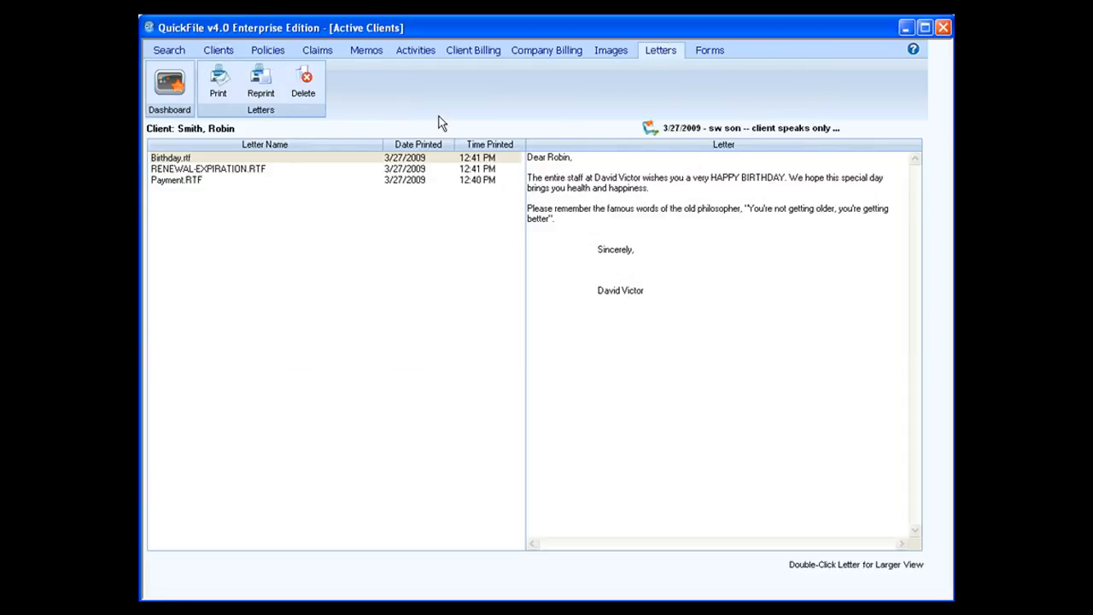
left_click(218, 51)
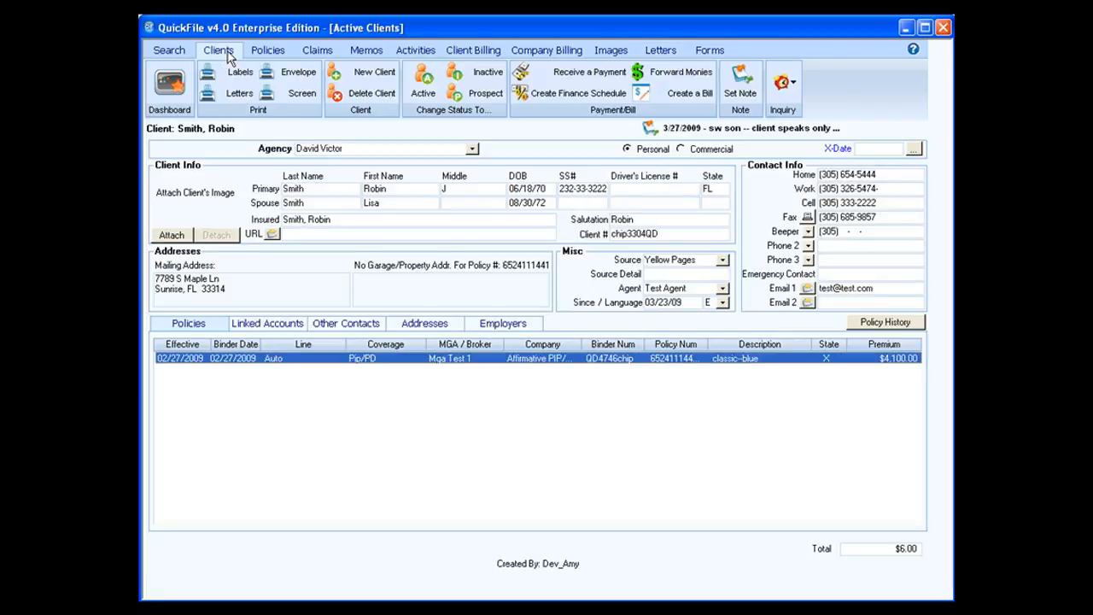
Reopen the client's important note, clear its text after confirming, and close it blank.
left_click(714, 130)
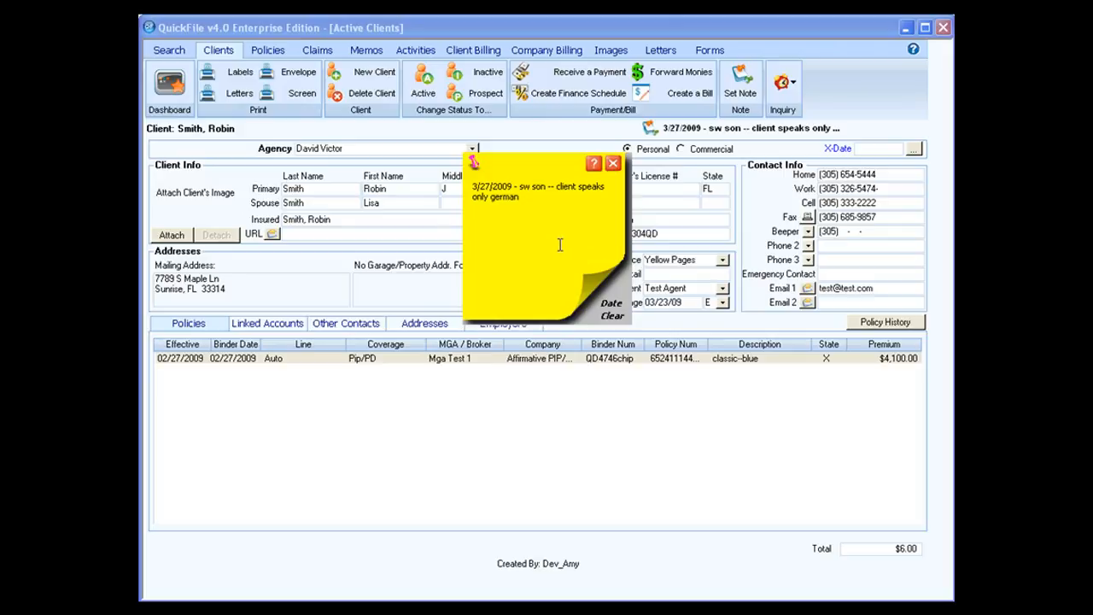
left_click(612, 316)
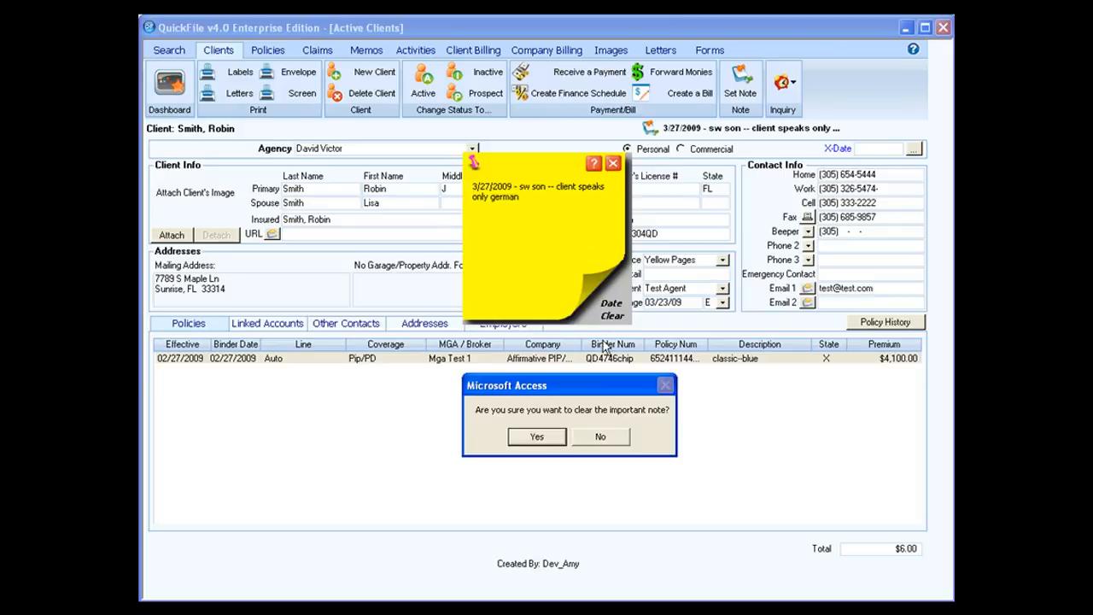
left_click(546, 438)
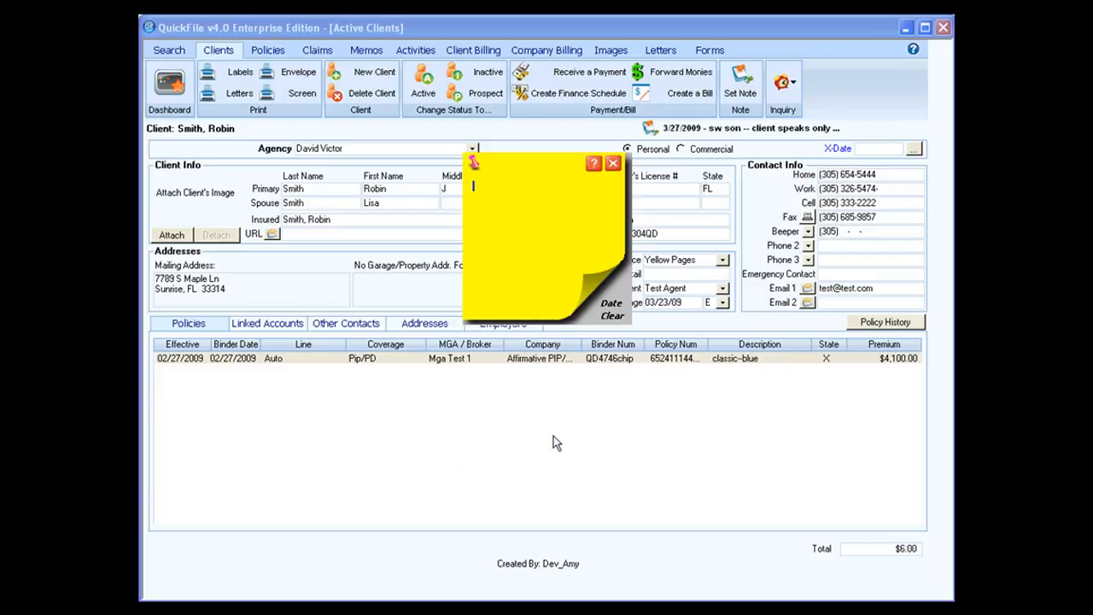
left_click(612, 164)
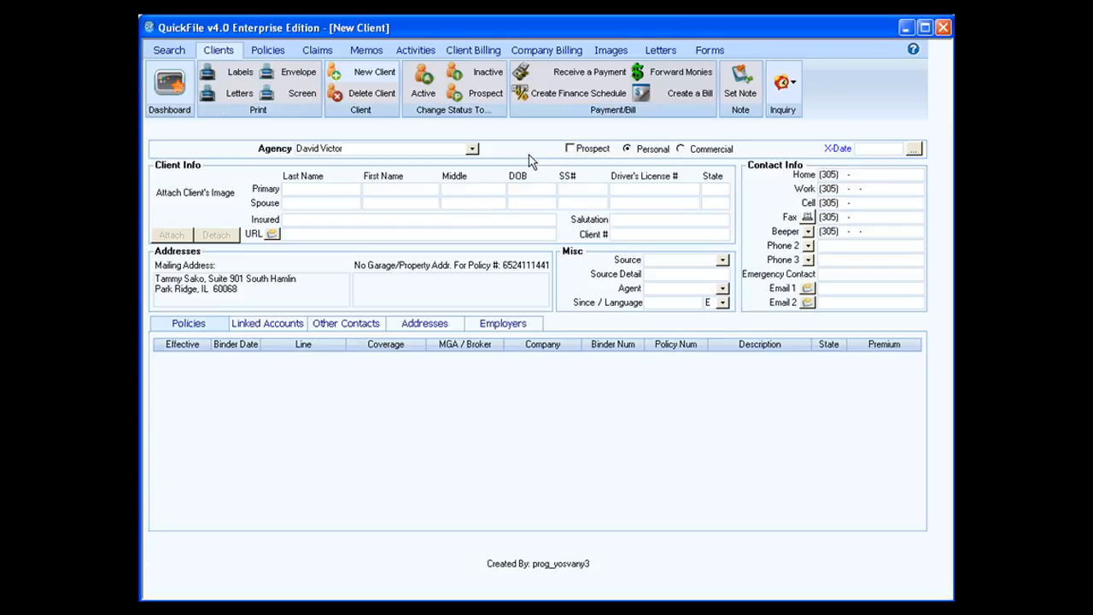
Enter the primary client's last name on the new client form to create the record.
left_click(570, 150)
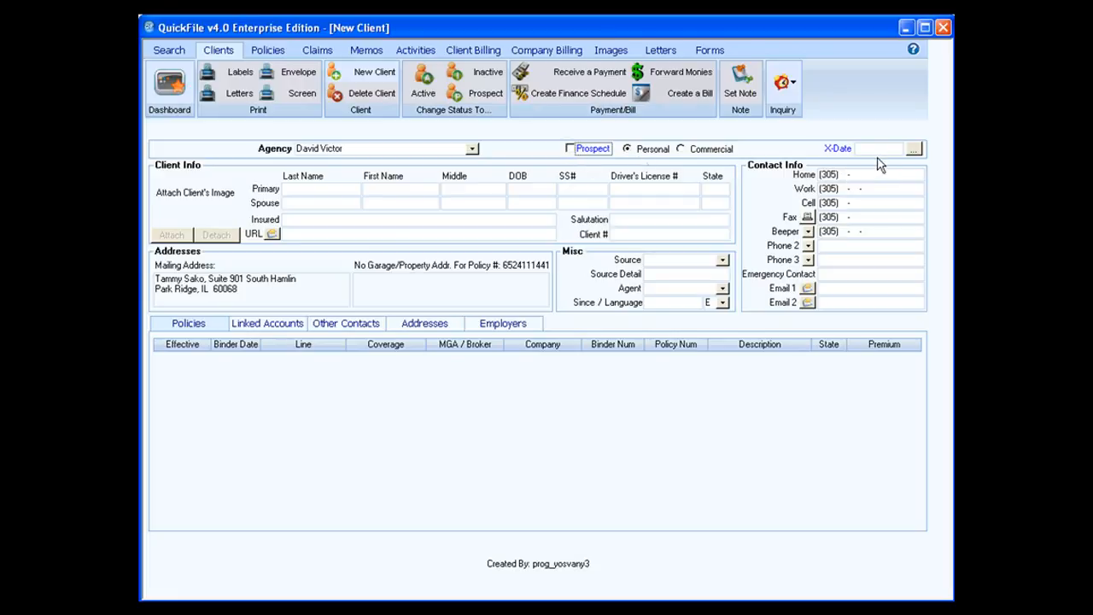
left_click(301, 188)
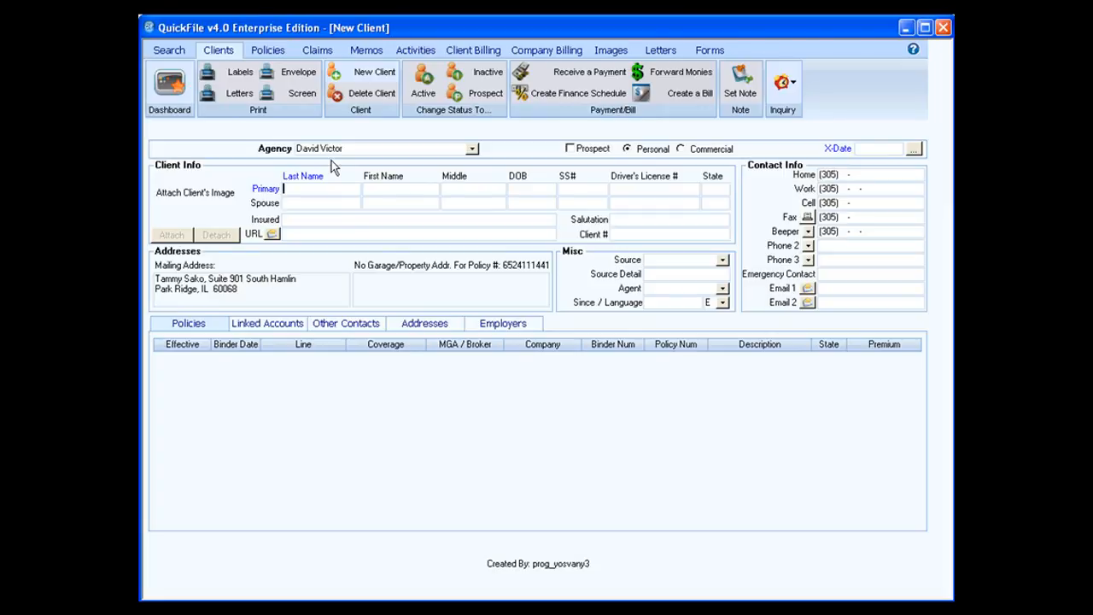
type("Jones")
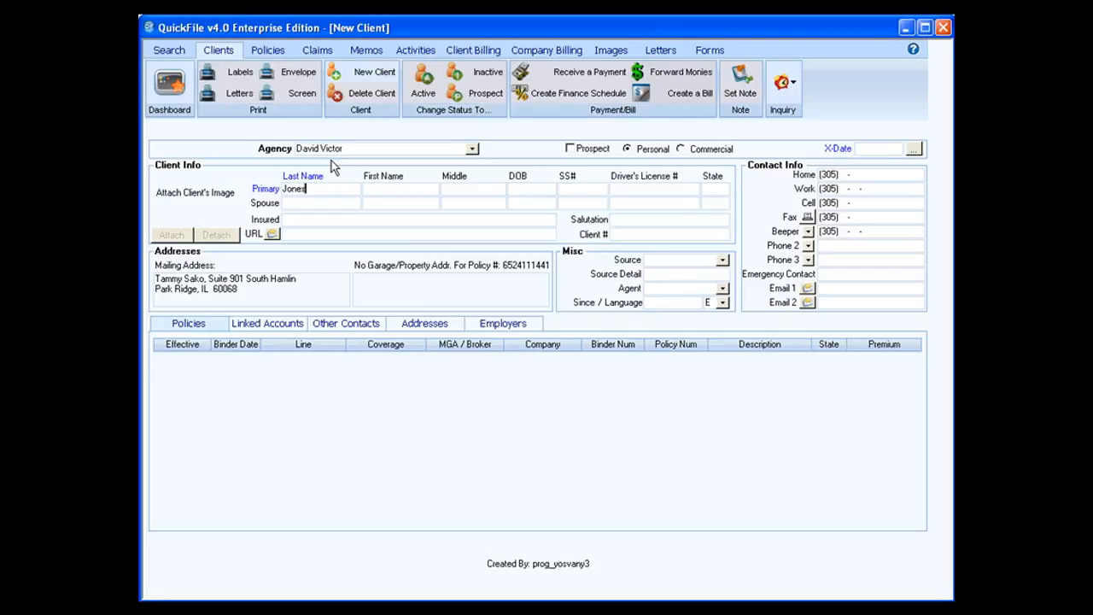
key("Return")
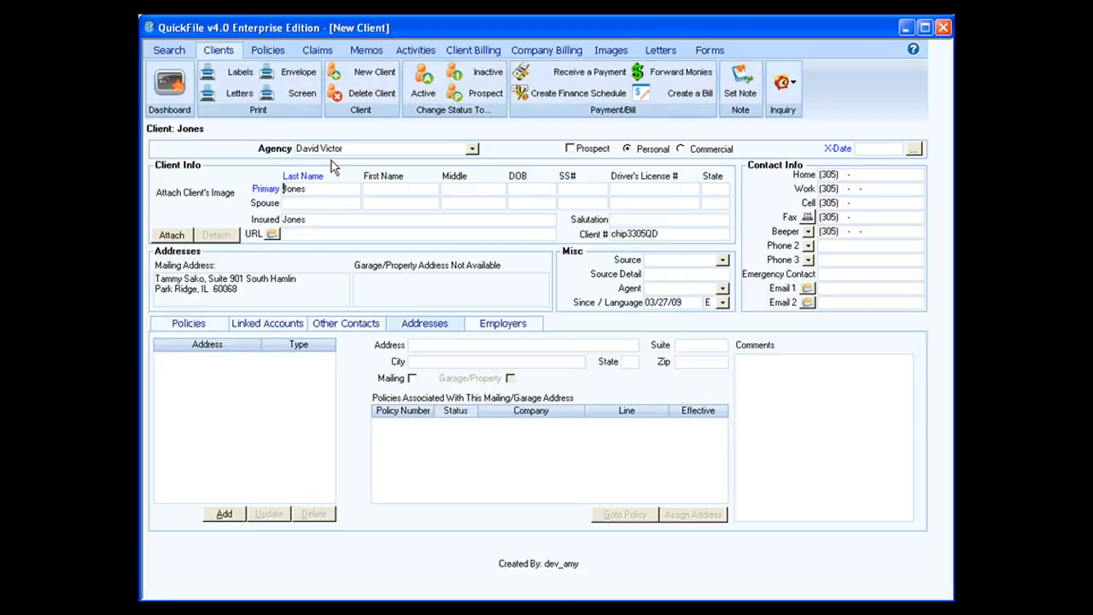
Enter the primary client's first name, middle initial, birth date, SSN, licence number and licence state FL.
left_click(378, 189)
key("Tab")
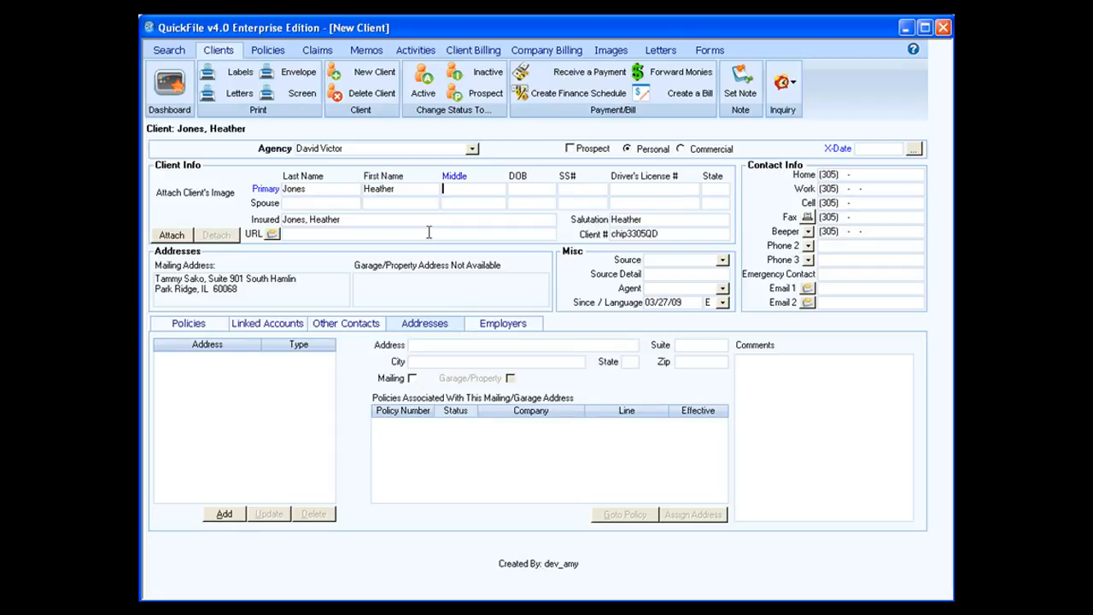
type("L")
key("Tab")
type("02/04/71")
key("Tab")
type("555-55-5555")
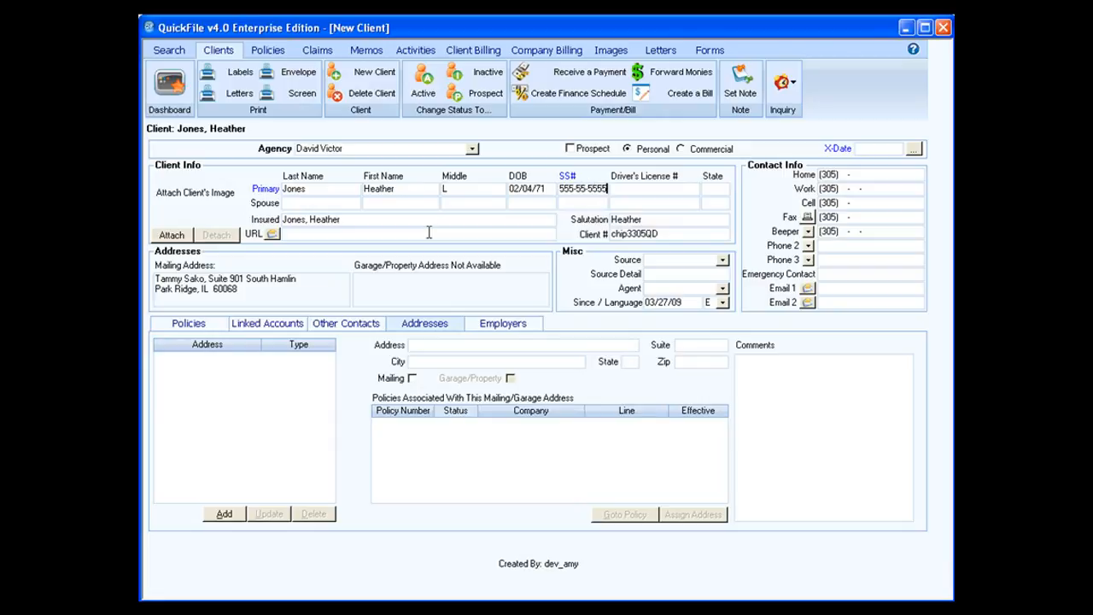
key("Tab")
key("Tab")
type("FL")
Enter the spouse's last and first names.
key("Tab")
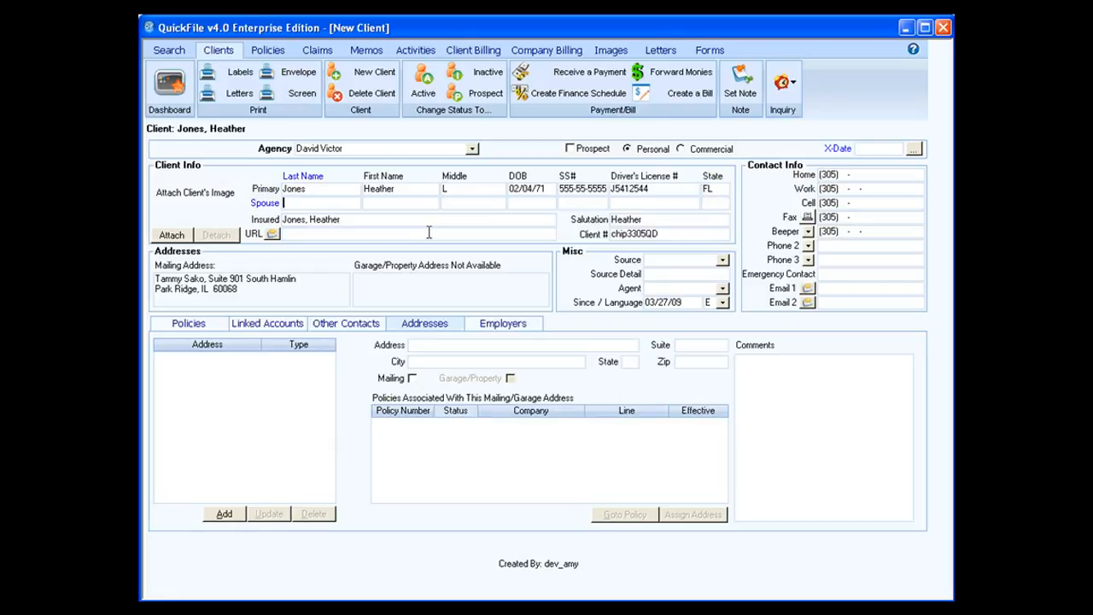
key("Tab")
key("Tab")
key("Tab")
key("Tab")
key("Tab")
left_click(397, 221)
left_click(341, 234)
type("www.q")
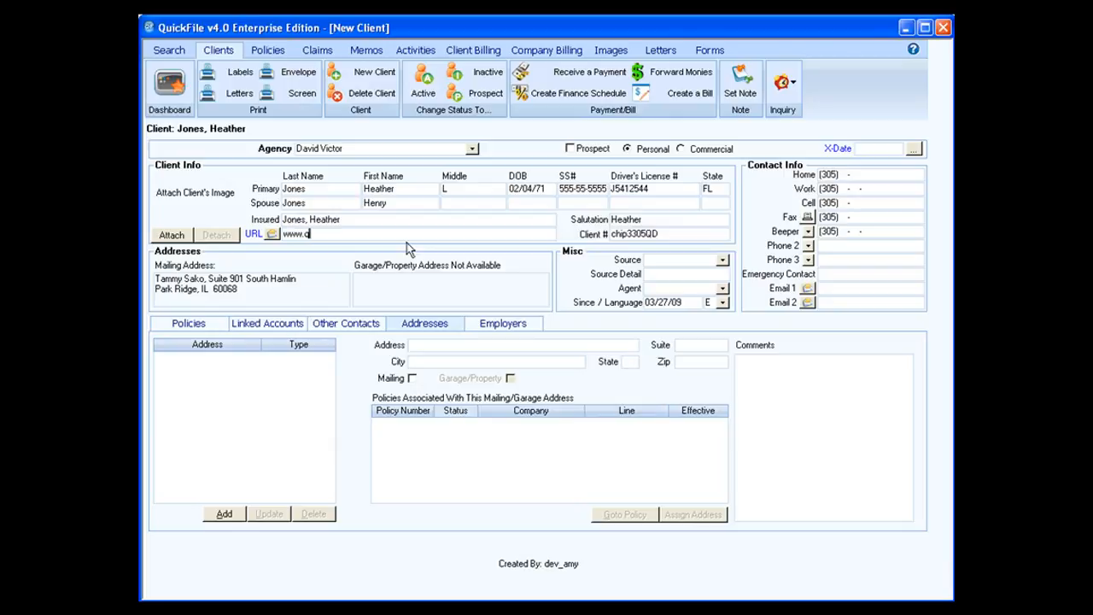
type("qonline.com")
Enter the client's home, work and cell phone numbers.
left_click(825, 174)
key("Tab")
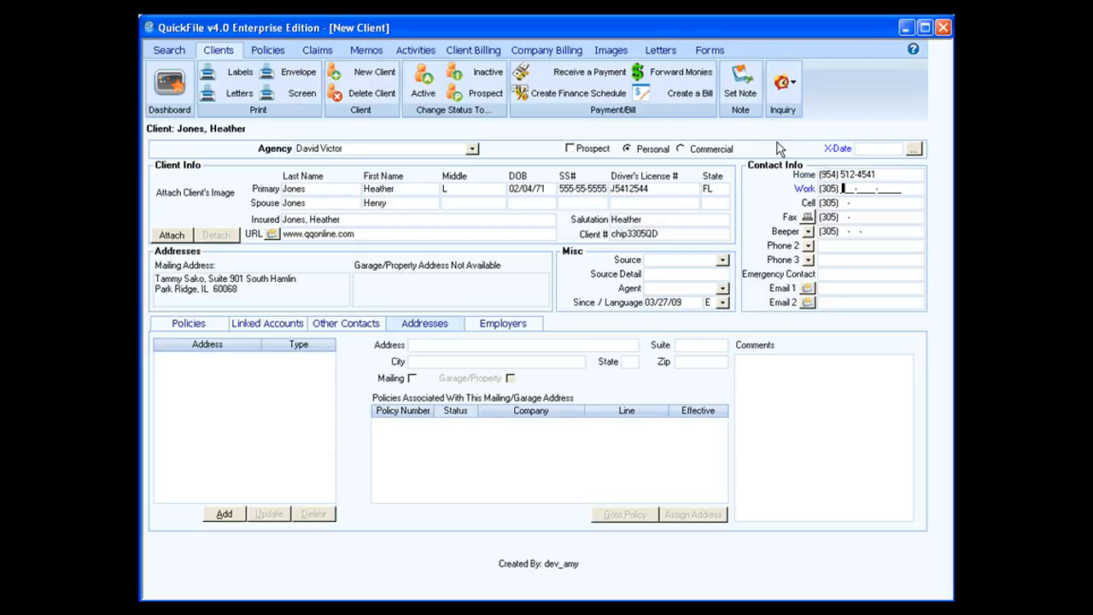
type("955-8745-55")
key("Tab")
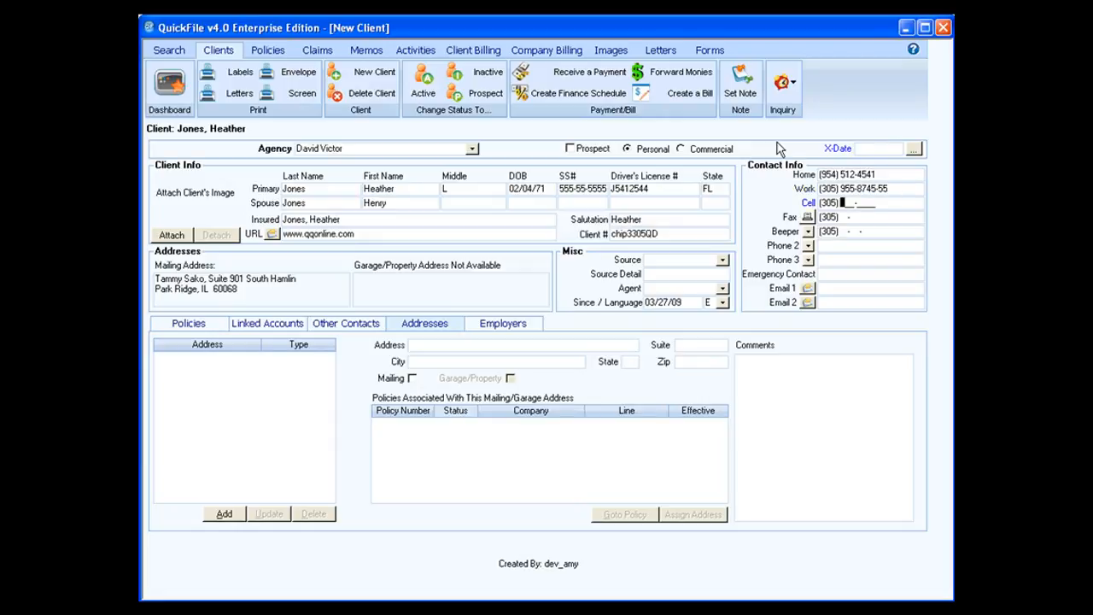
type("4072548")
key("Tab")
Set the extra phone line's type to Other Fax and Phone 2's type to Callback.
left_click(807, 232)
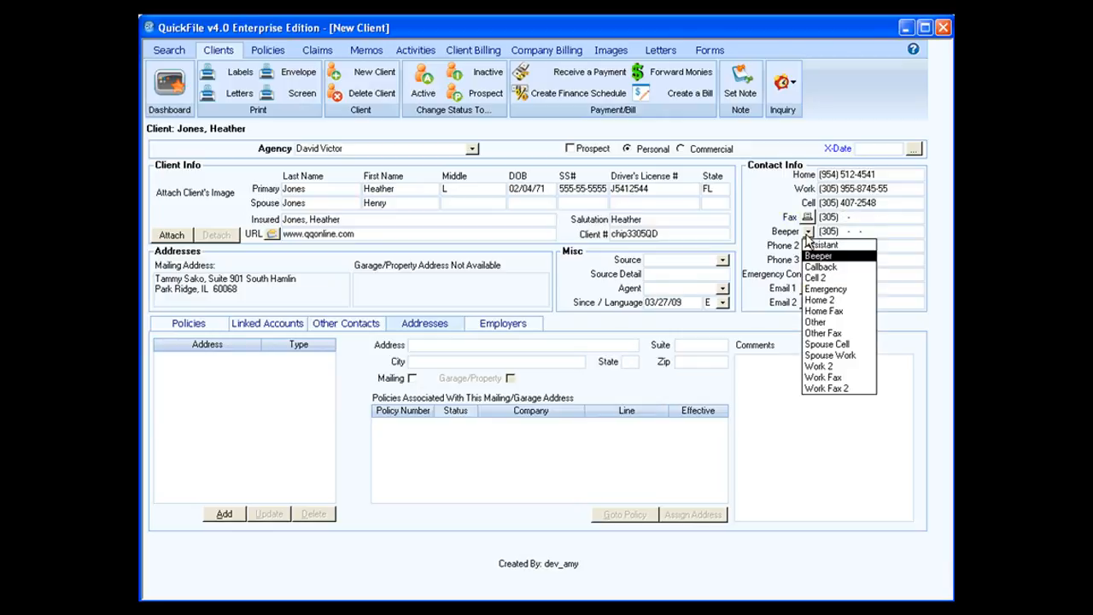
left_click(834, 334)
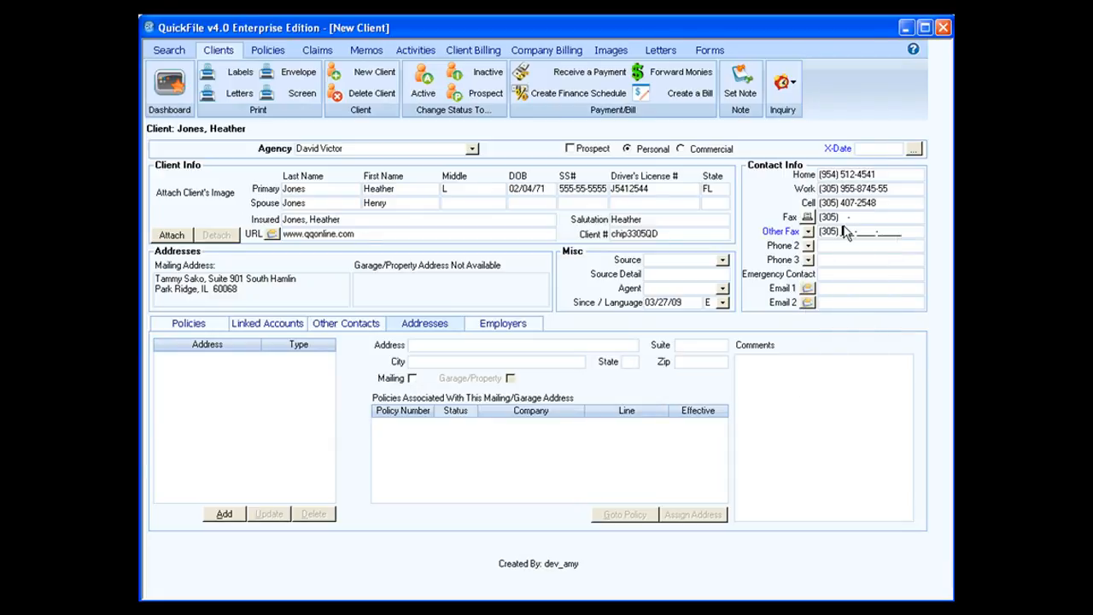
left_click(808, 246)
left_click(821, 281)
Enter the emergency contact's name and the client's primary e-mail address.
left_click(844, 274)
type("Henry")
left_click(837, 289)
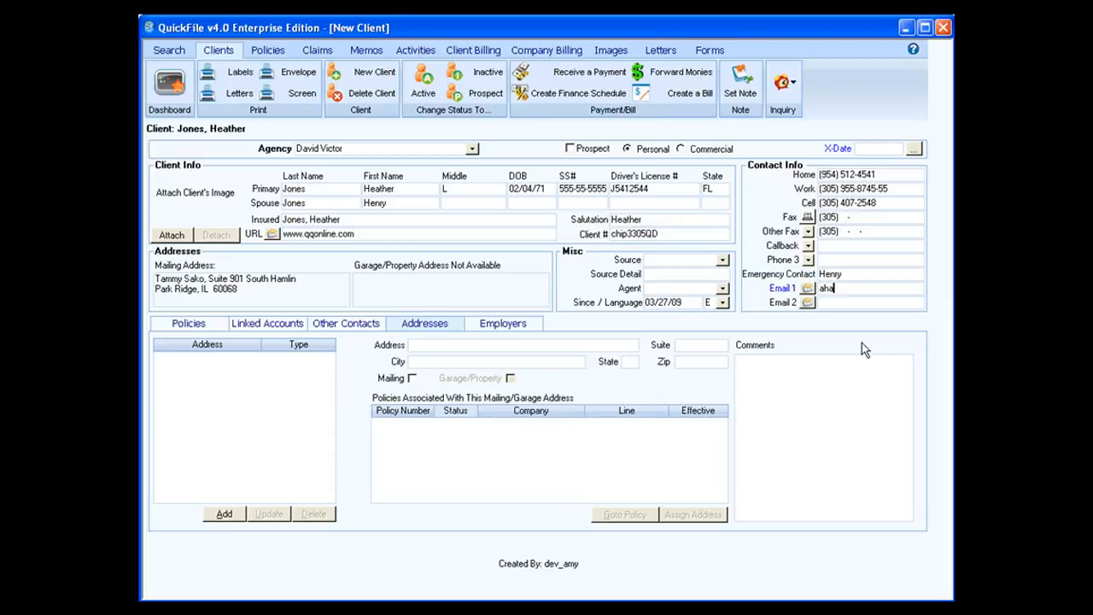
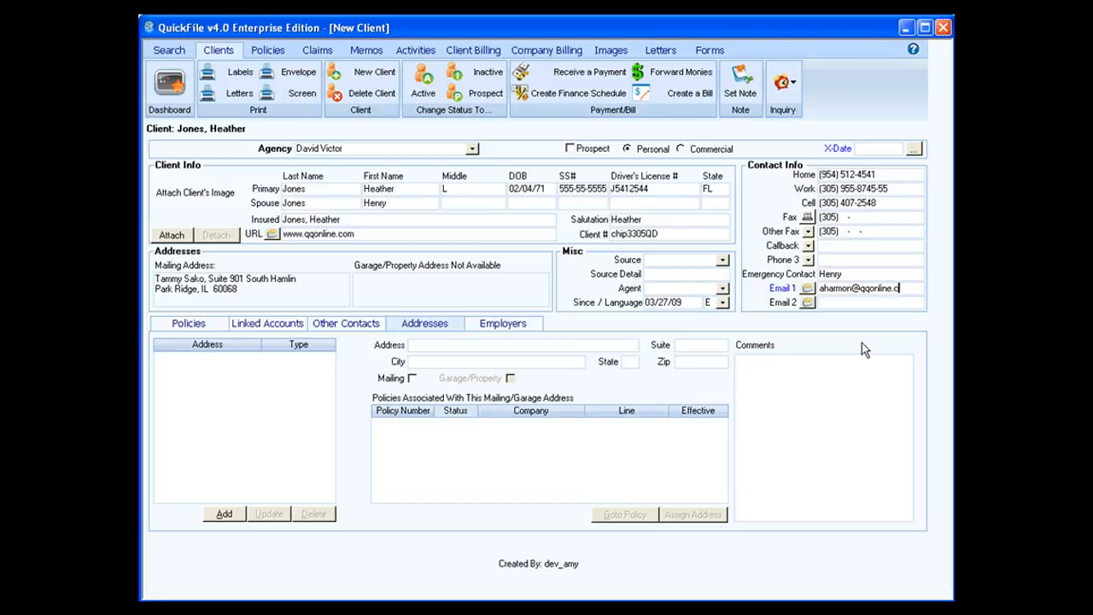
Compose a client e-mail with subject 'test email', checking cover letters and toggling the signature off and on.
left_click(807, 289)
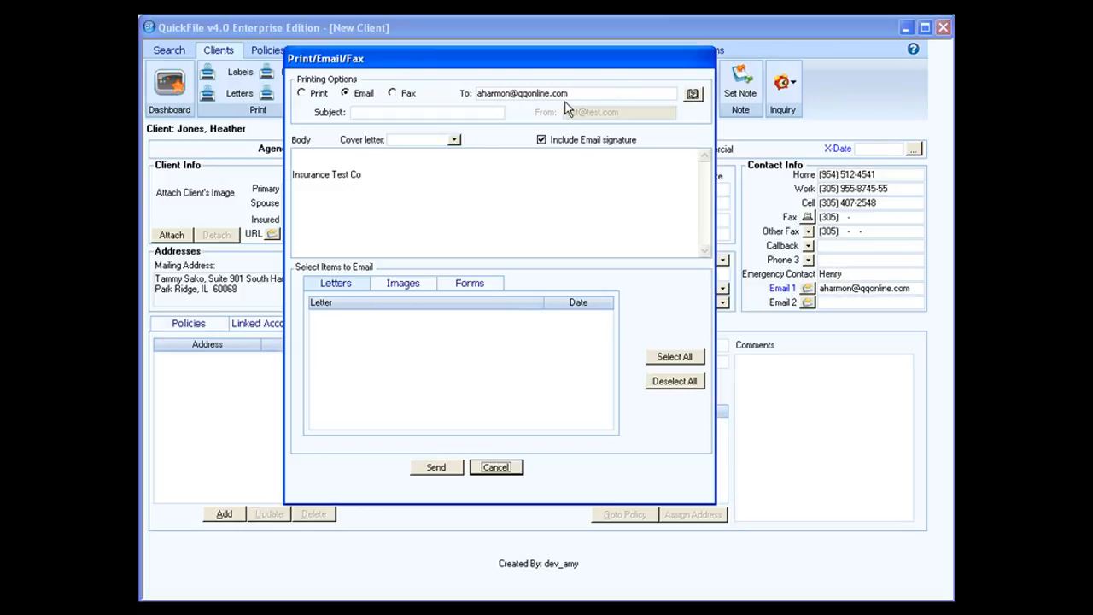
left_click(436, 113)
type("test email")
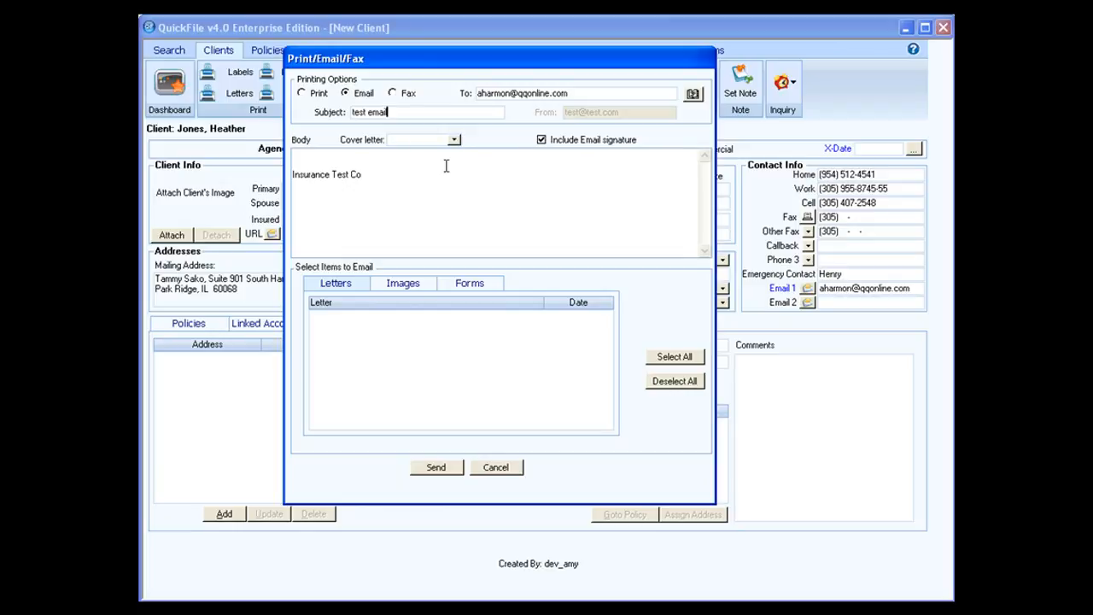
left_click(454, 141)
left_click(485, 165)
left_click(542, 140)
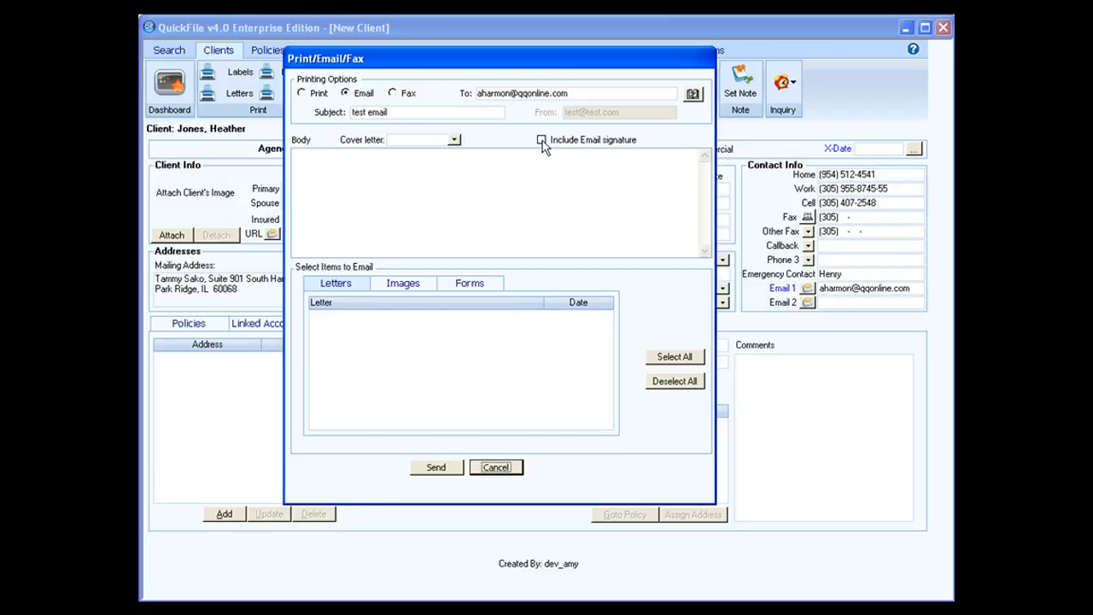
left_click(542, 140)
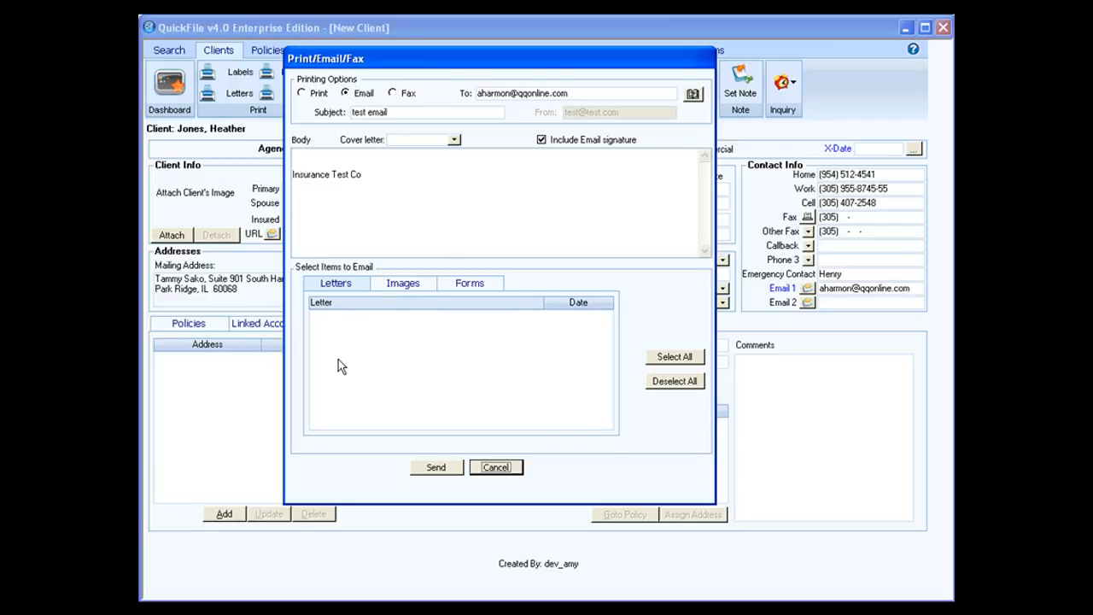
Review the attachable Images and Forms lists, then cancel the e-mail.
left_click(397, 284)
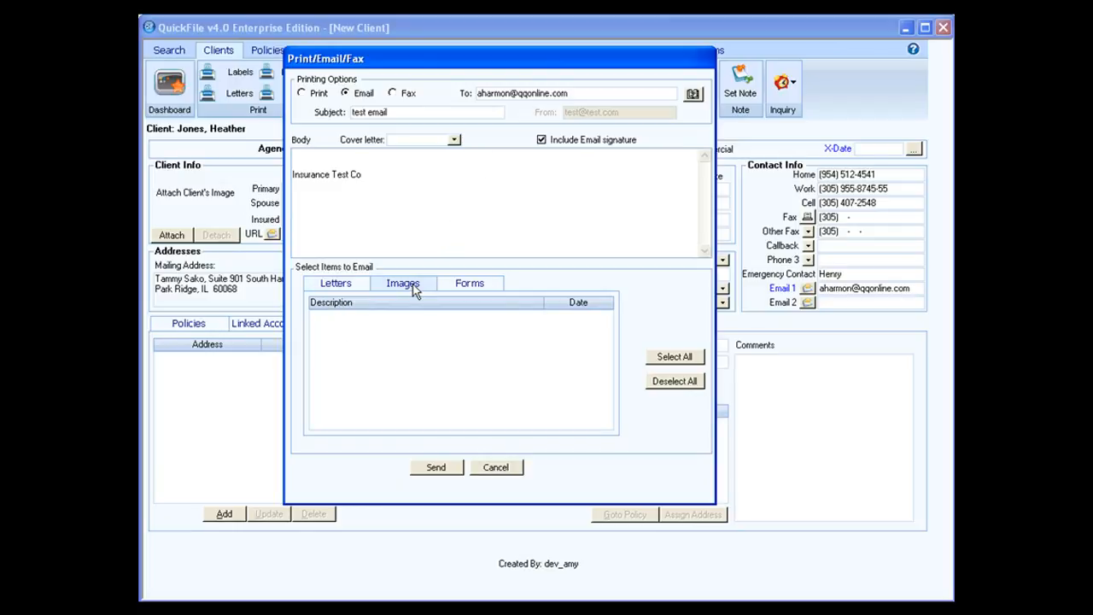
left_click(452, 289)
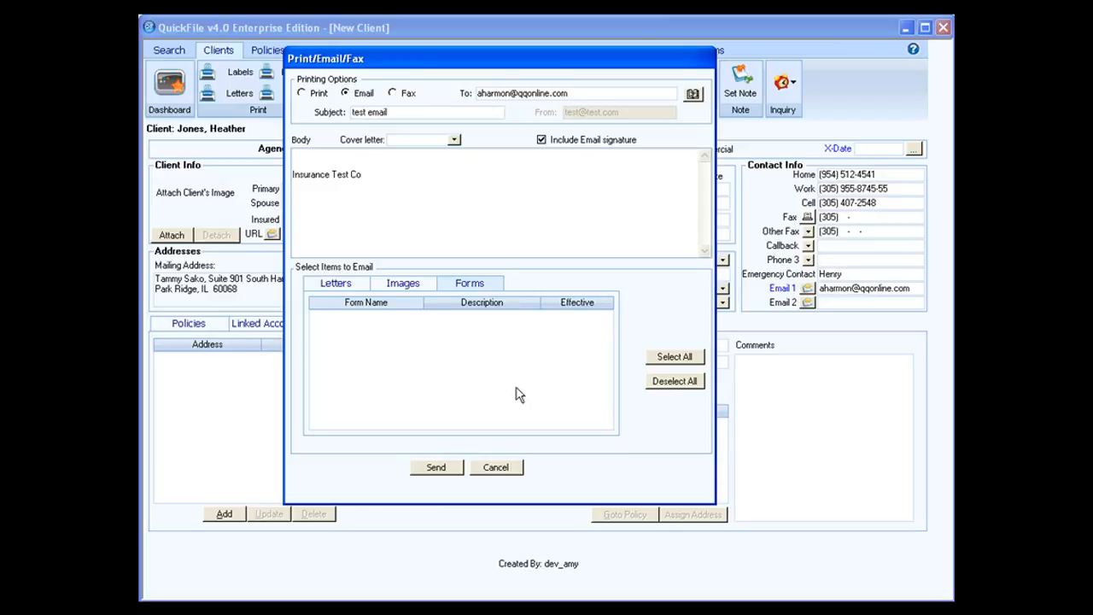
left_click(497, 468)
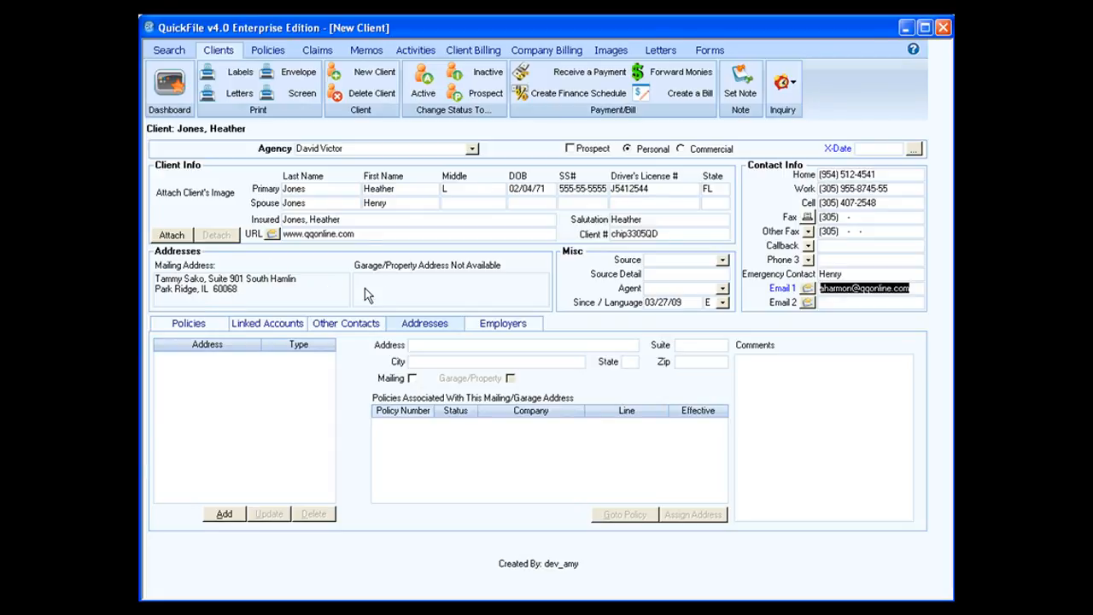
Enter the client's new street address, city, state and zip, and tick Mailing.
left_click(435, 343)
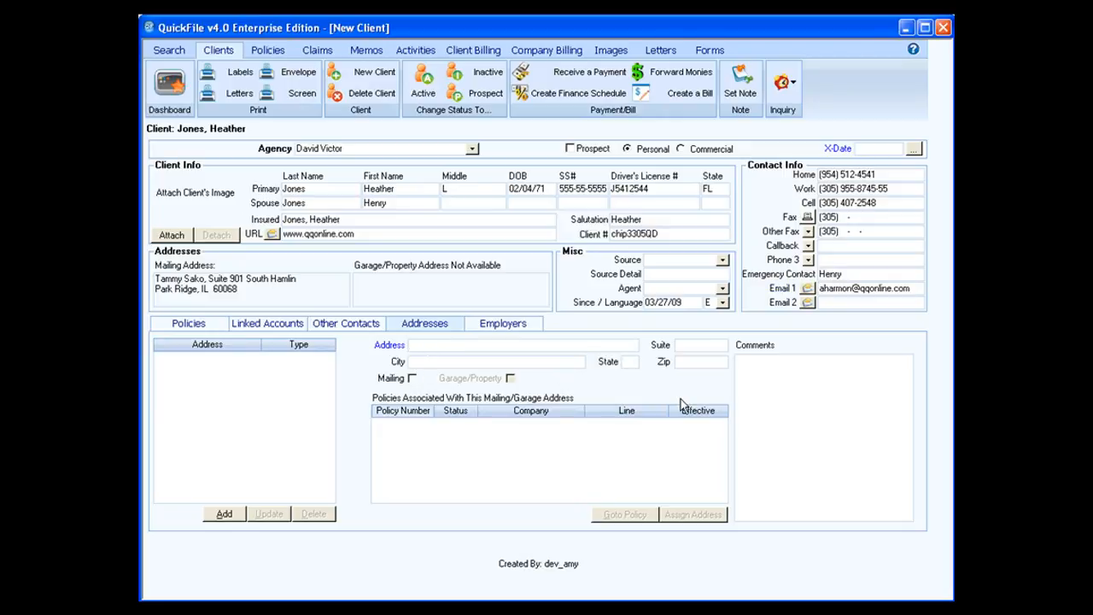
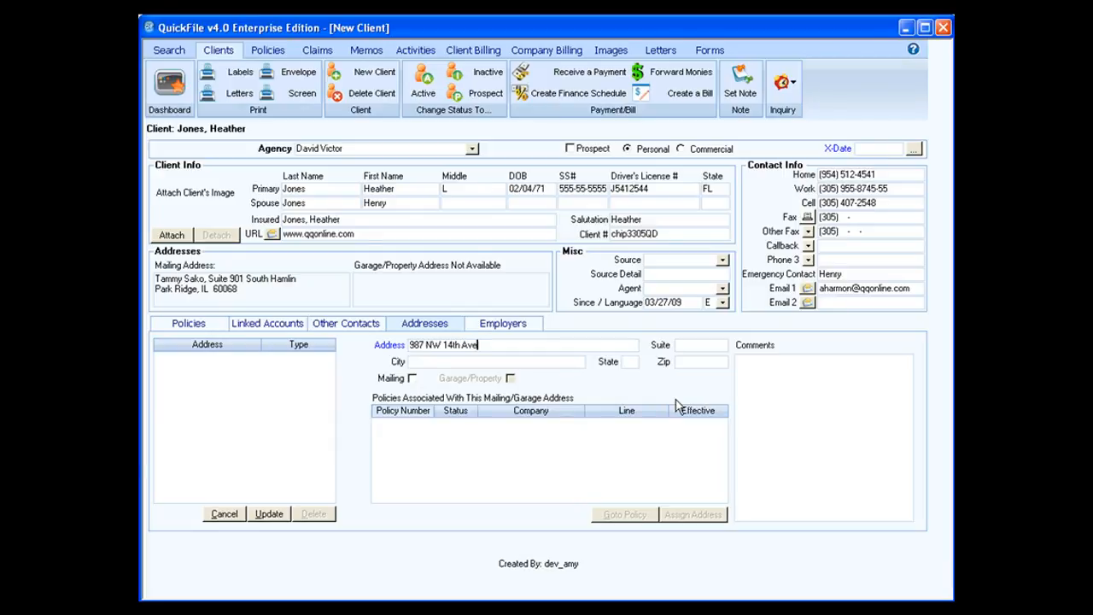
key("Tab")
key("Tab")
key("Tab")
type("3333")
key("Tab")
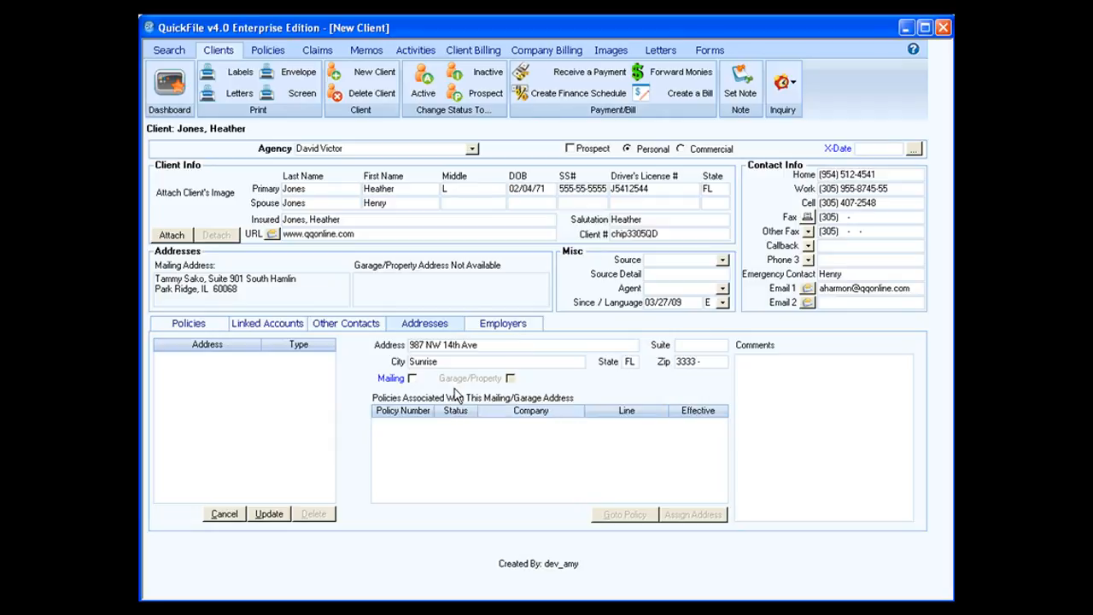
left_click(414, 379)
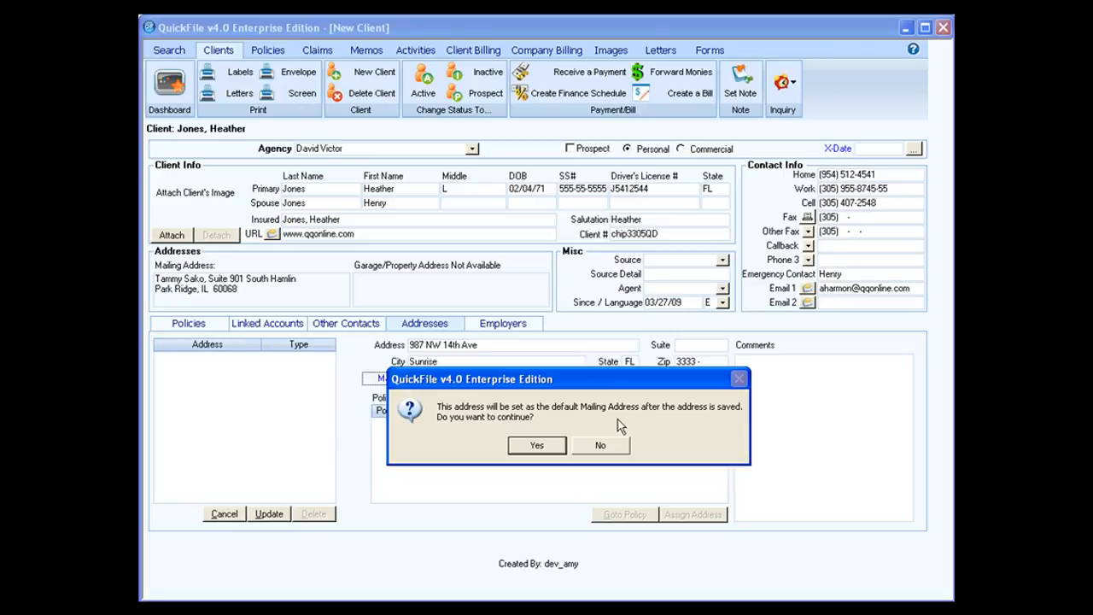
Confirm the new address as the default mailing address, save it, and return to Addresses.
left_click(538, 445)
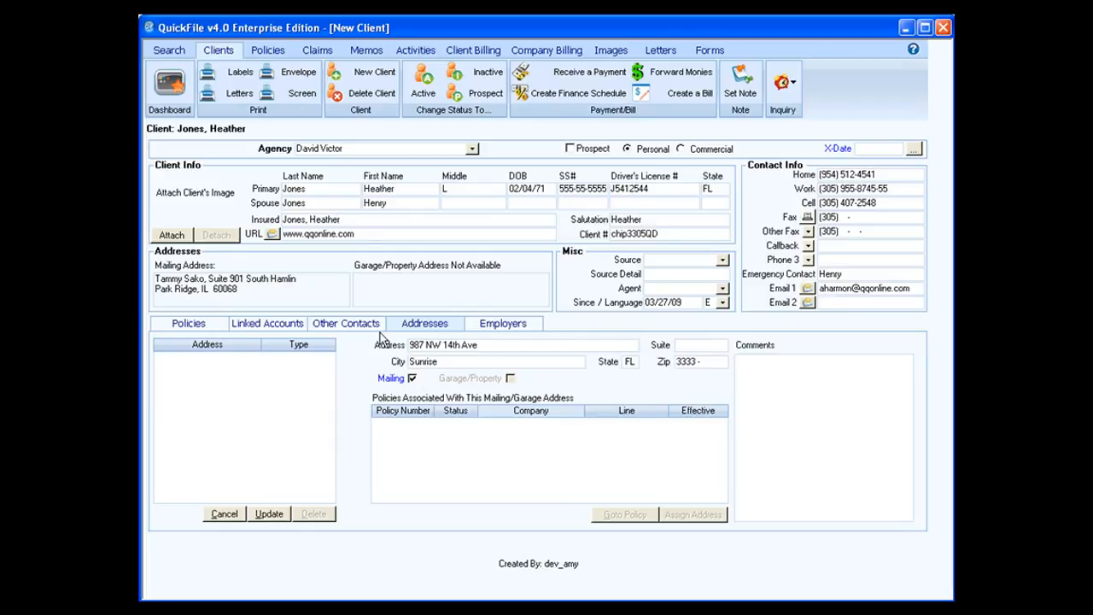
left_click(495, 329)
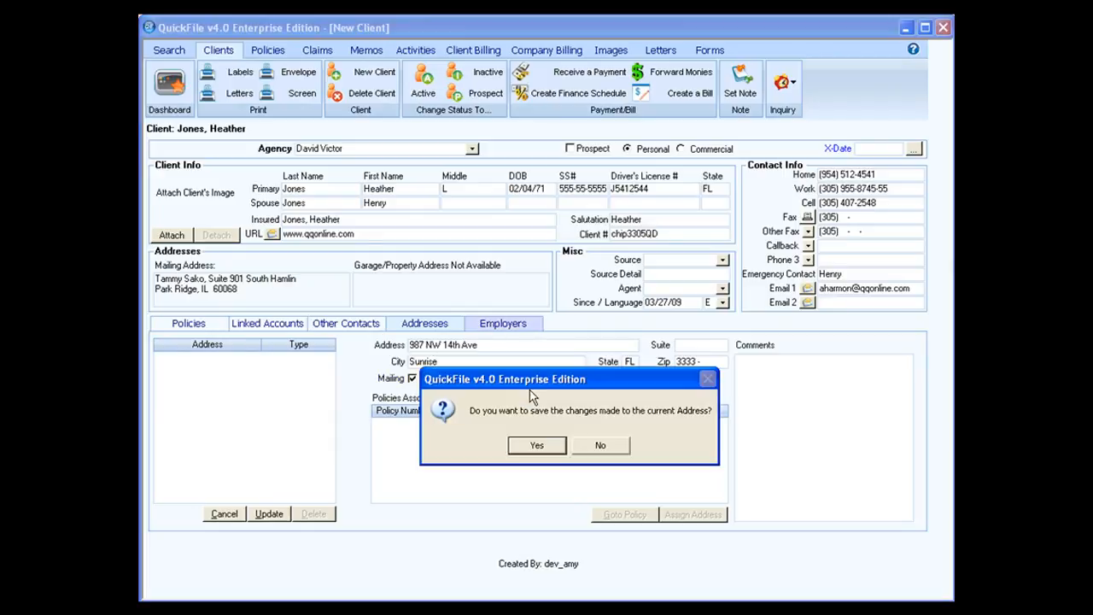
left_click(538, 445)
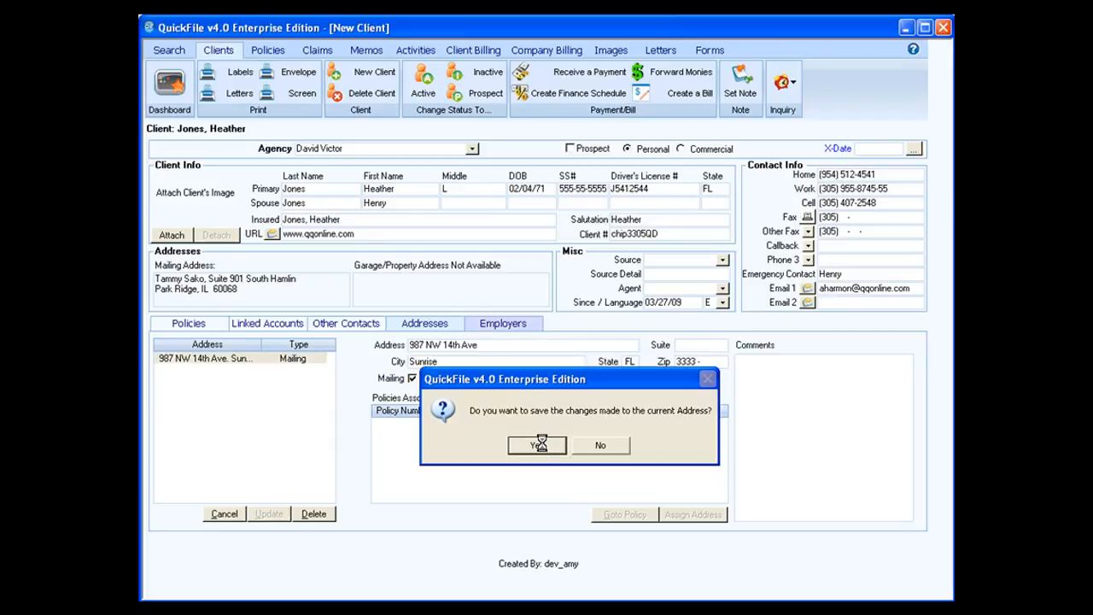
left_click(439, 329)
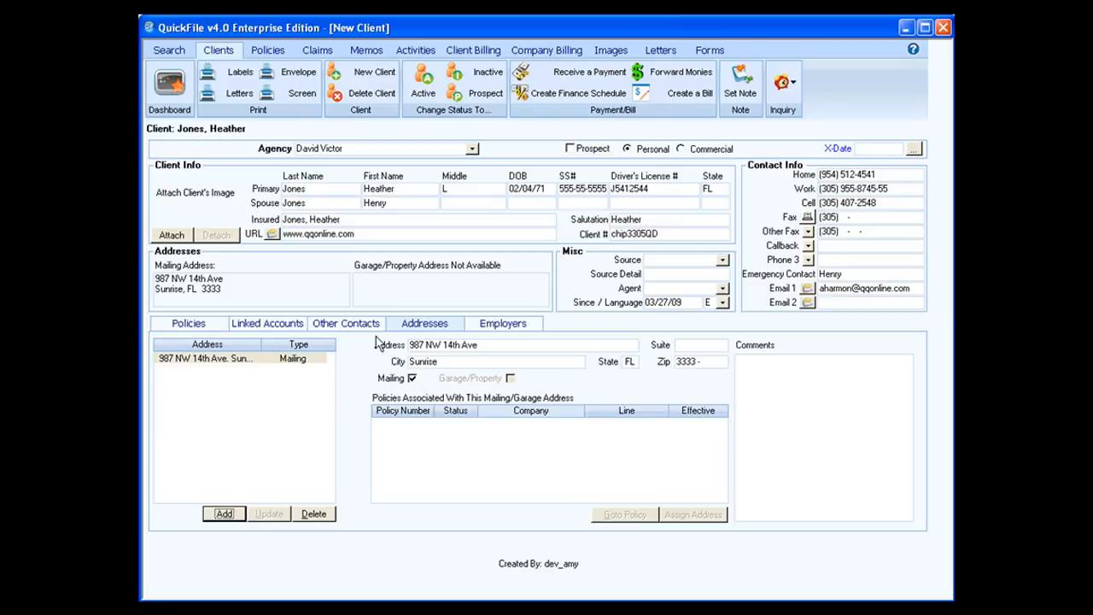
Add the comment 'always use cell phone' to the address, fixing the typos in 'always' and 'use'.
left_click(768, 374)
type("al")
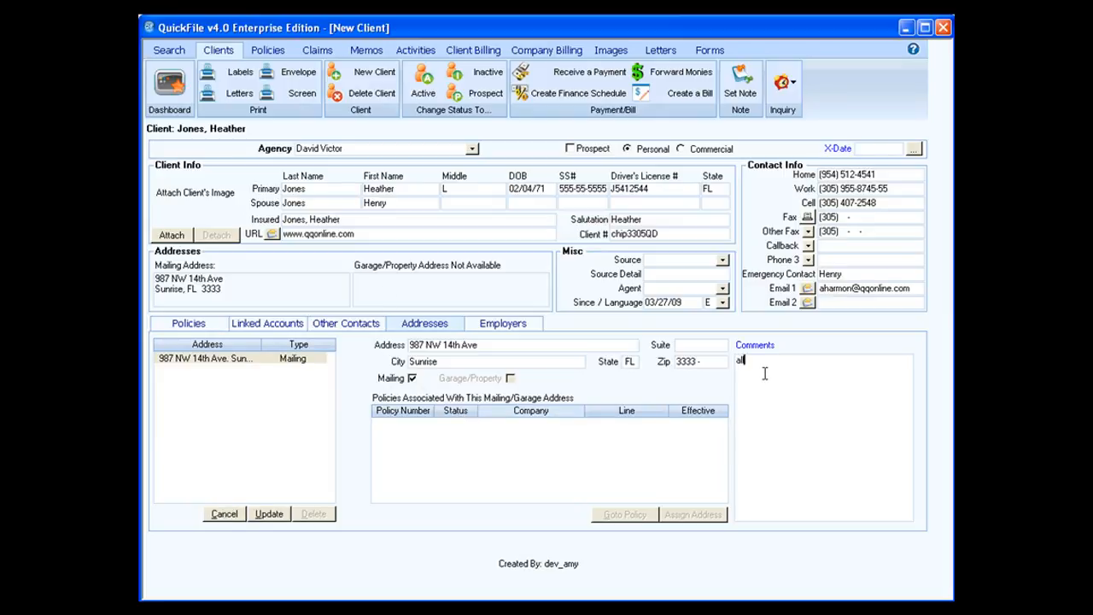
type("lows us ")
type("cell phone")
left_click(757, 362)
key("BackSpace")
key("BackSpace")
key("BackSpace")
key("BackSpace")
key("BackSpace")
type("lways")
left_click(771, 360)
type("e")
Set the client source to Walk In and the agent to Test Agent, then save the address.
left_click(722, 260)
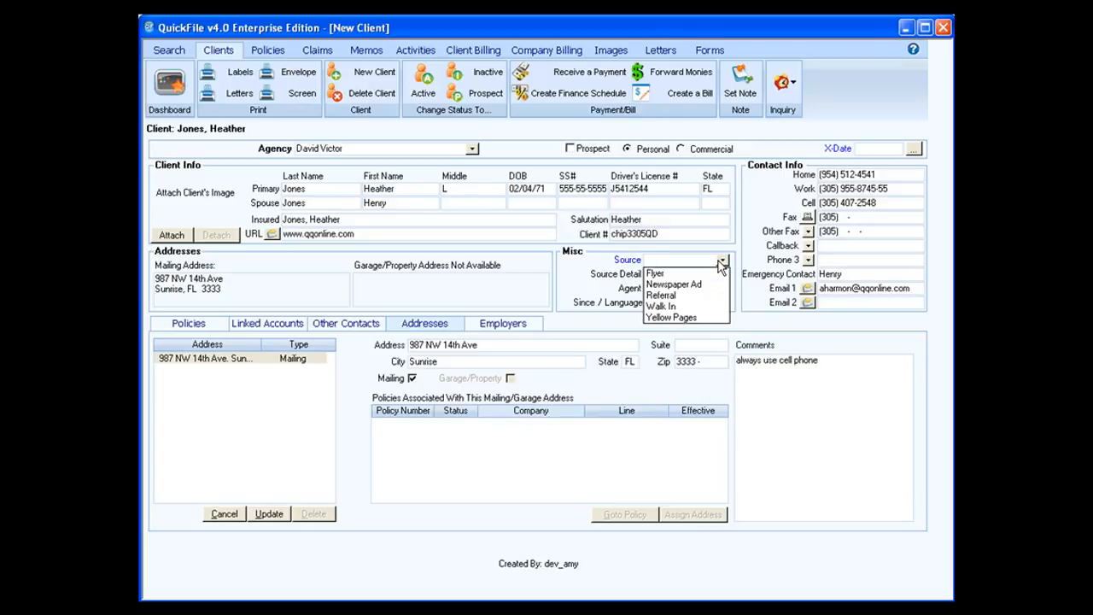
left_click(692, 311)
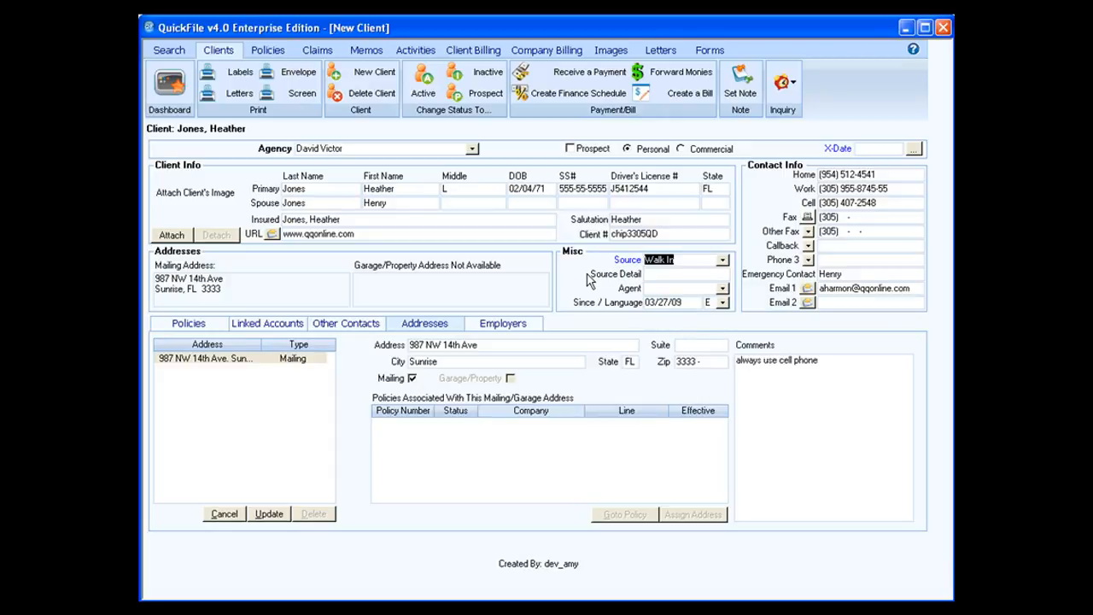
left_click(647, 271)
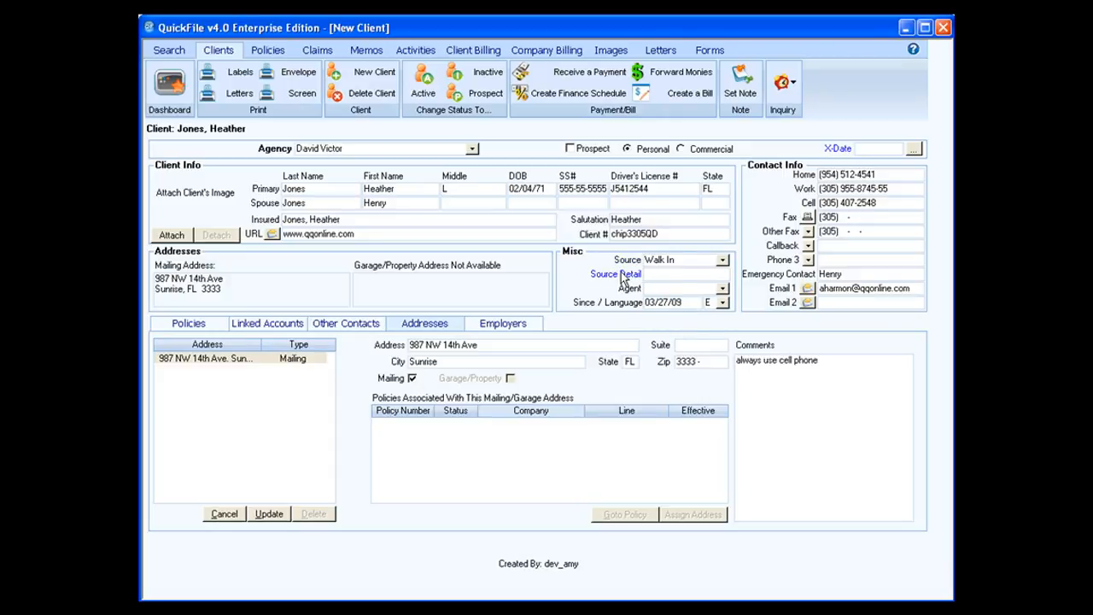
left_click(722, 291)
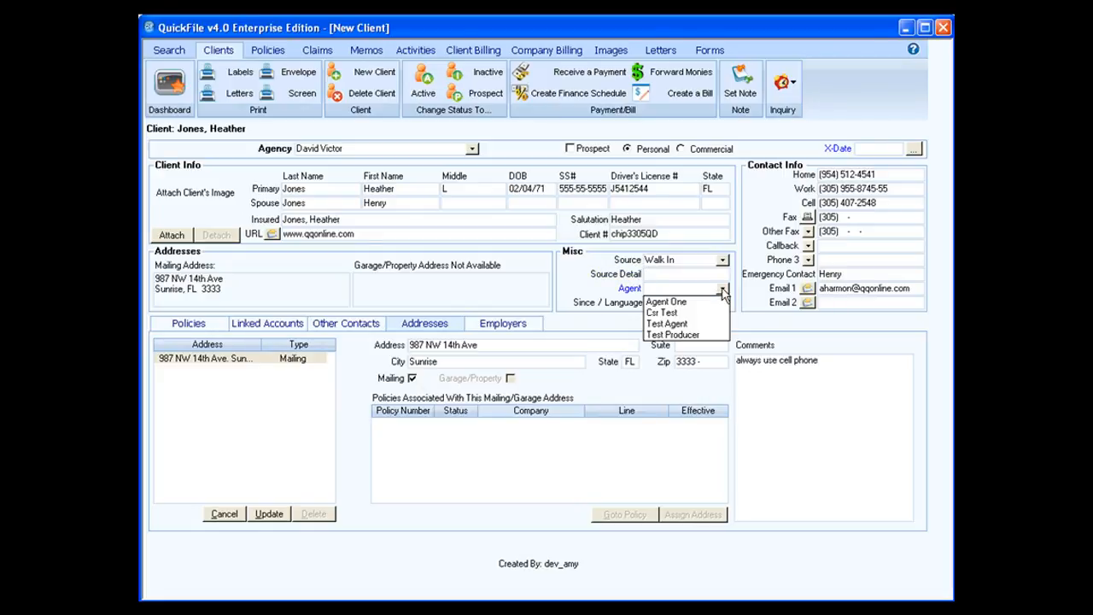
left_click(695, 323)
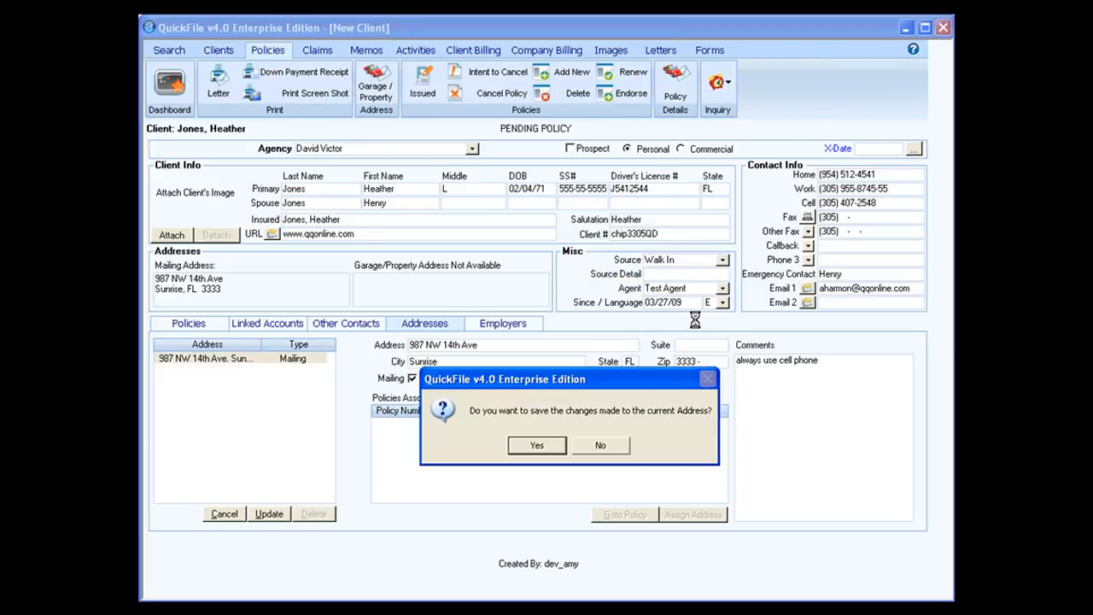
left_click(537, 445)
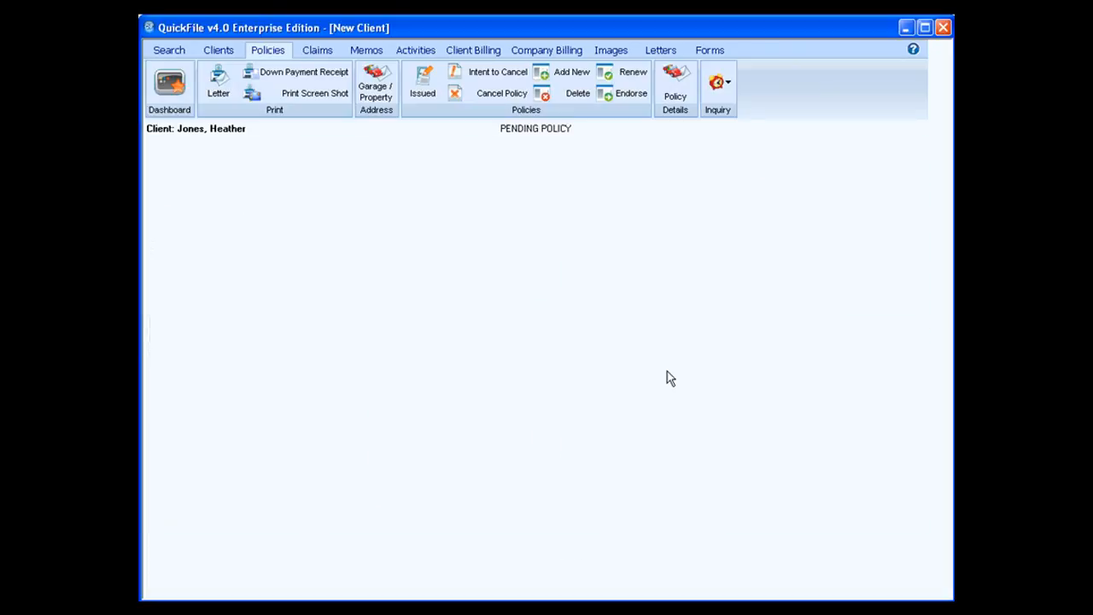
Decline adding a new policy and change the client-since date to 01/02/02.
left_click(597, 445)
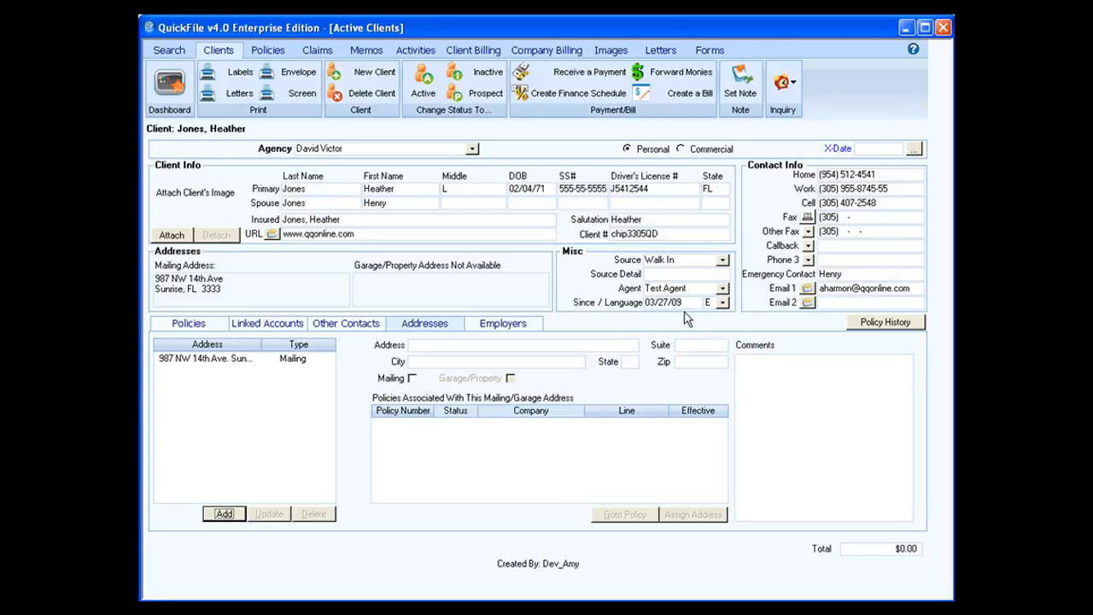
left_click_drag(682, 302, 642, 300)
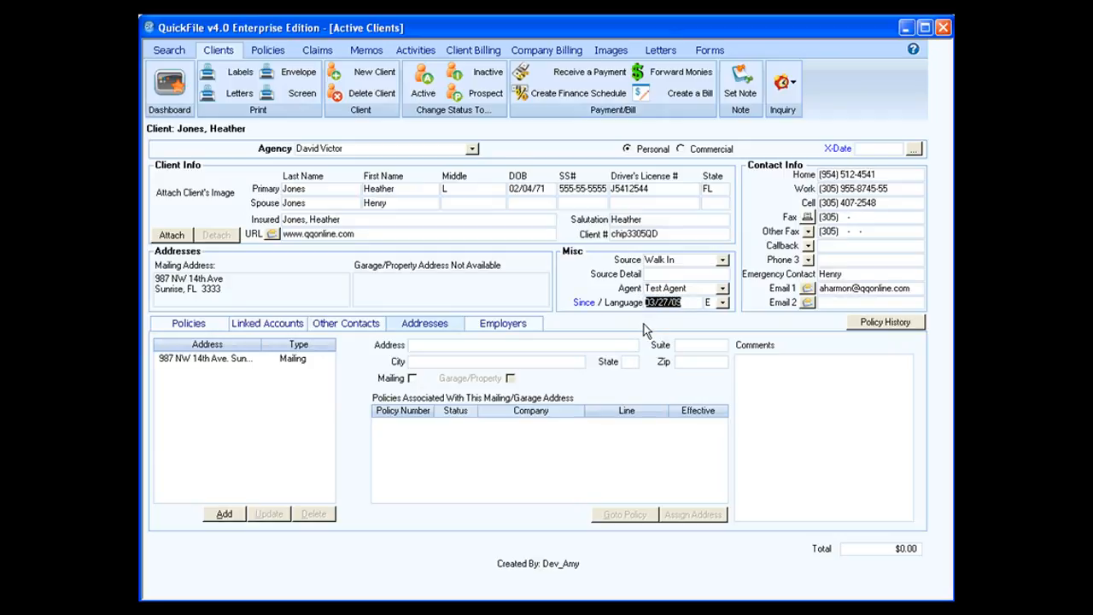
type("01/02/02")
key("Tab")
Keep English as the client's language and show the client's policies.
left_click(723, 304)
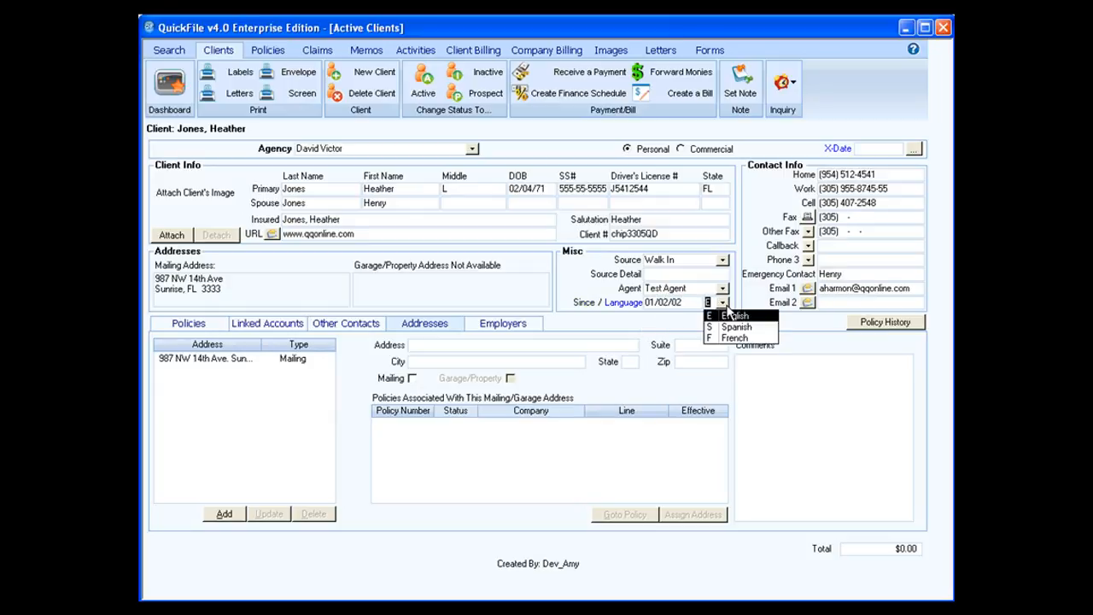
left_click(730, 315)
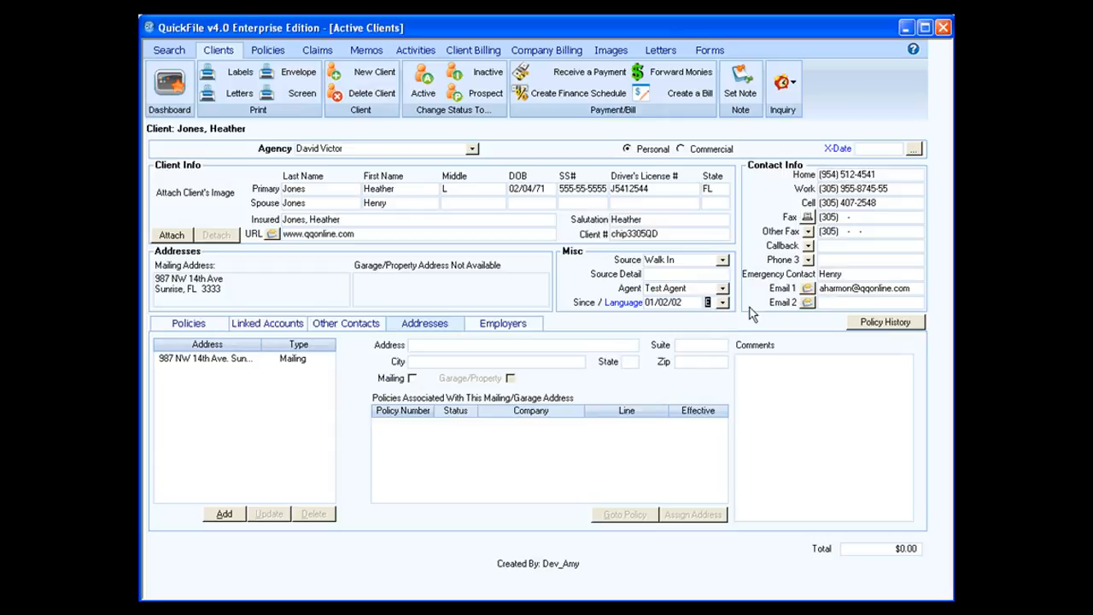
left_click(722, 303)
left_click(732, 317)
left_click(215, 329)
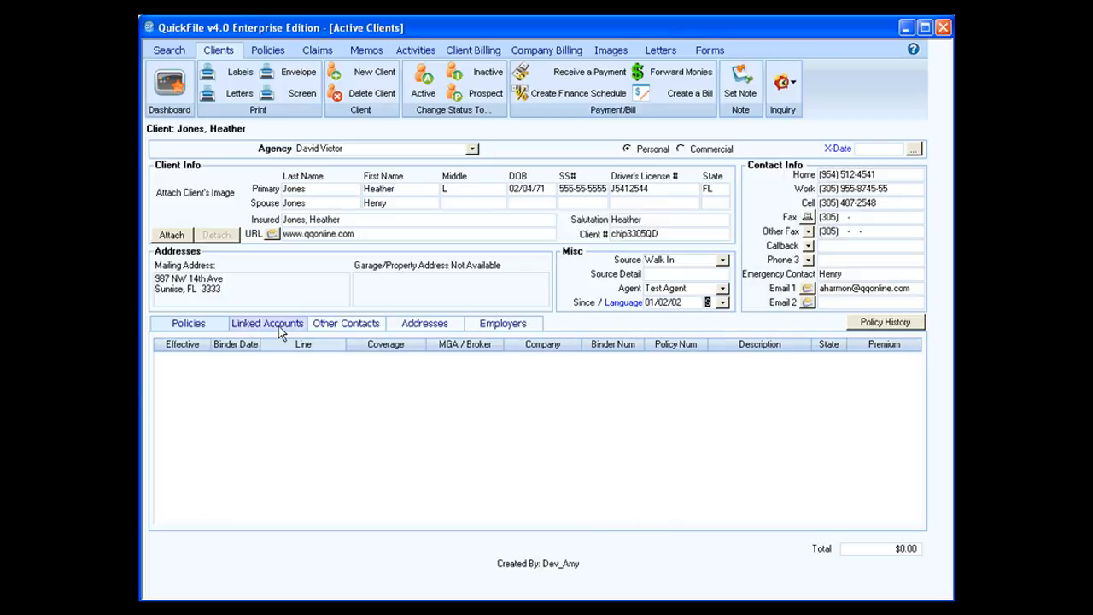
Reopen the highlighted client from the client list and select its Auto Pip/PD policy.
left_click(171, 50)
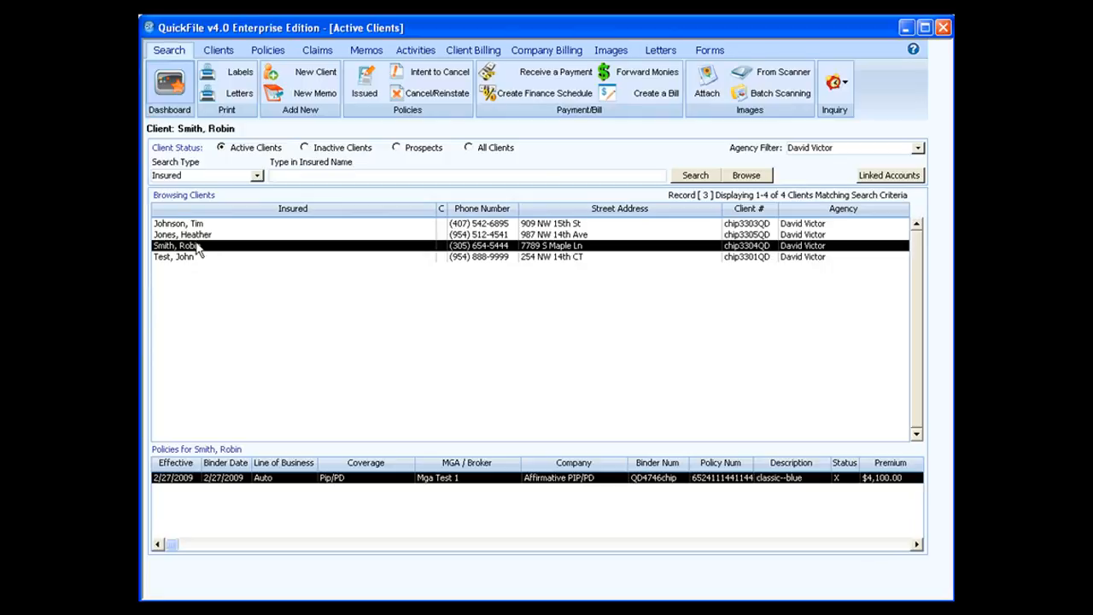
left_click(229, 52)
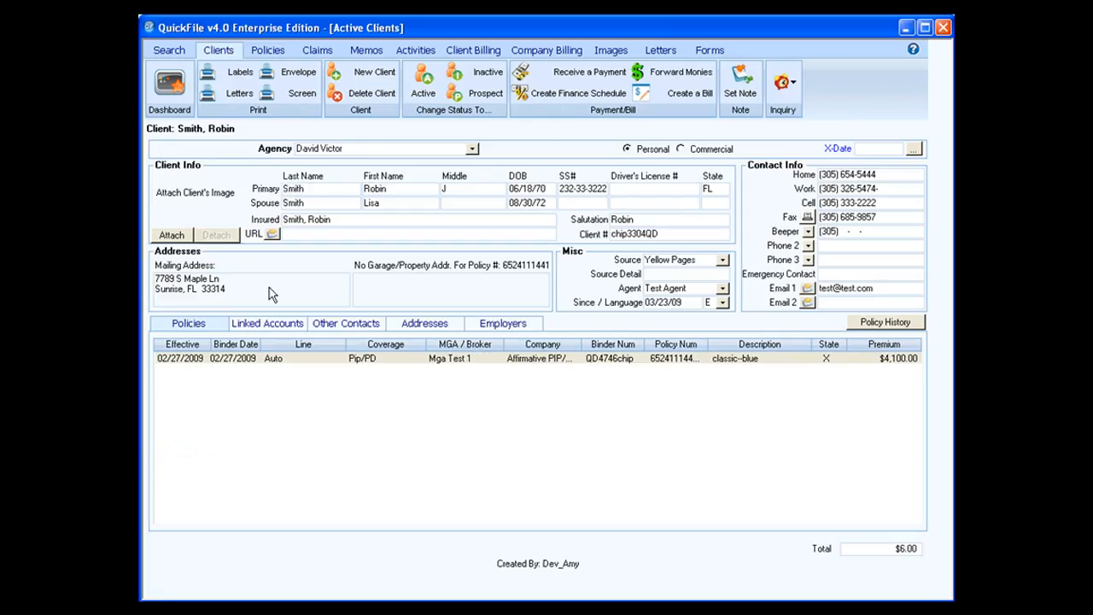
left_click(311, 360)
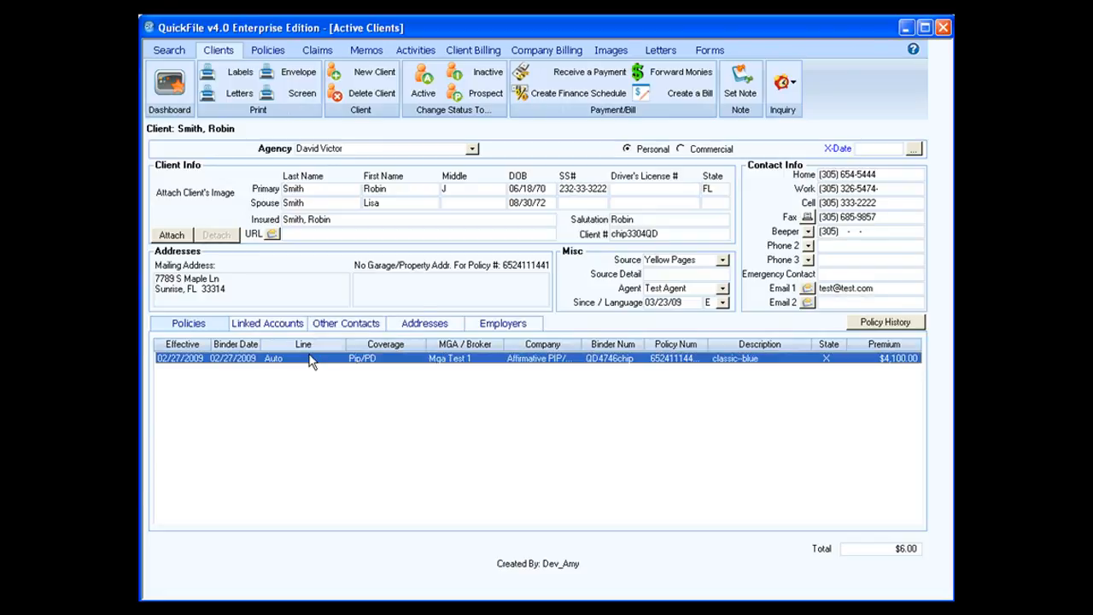
View the linked account's client record from Linked Accounts, then return to the original client.
left_click(256, 324)
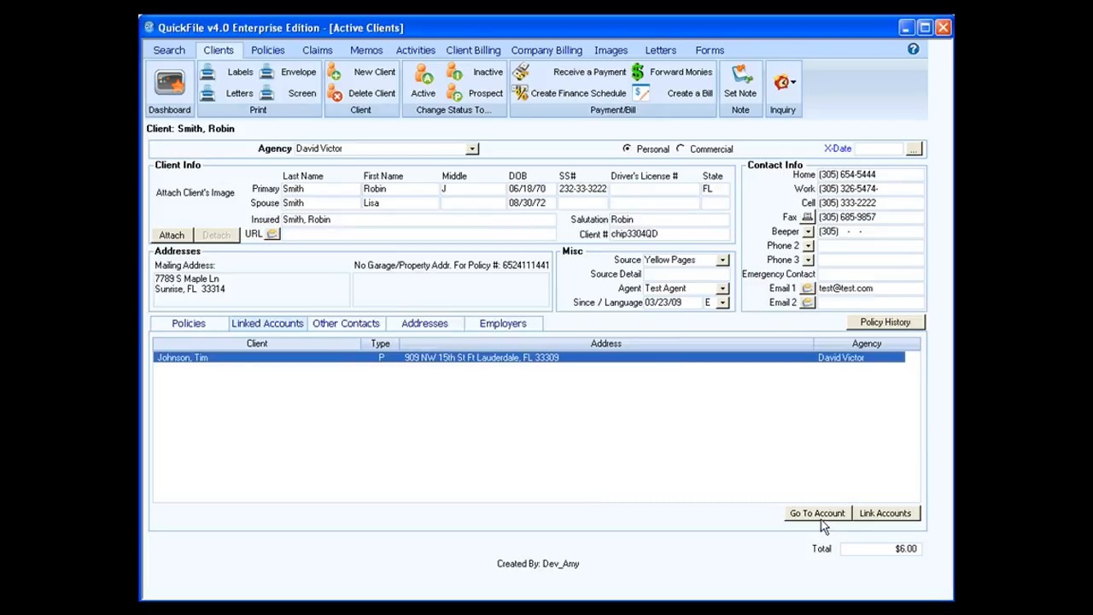
double_click(326, 363)
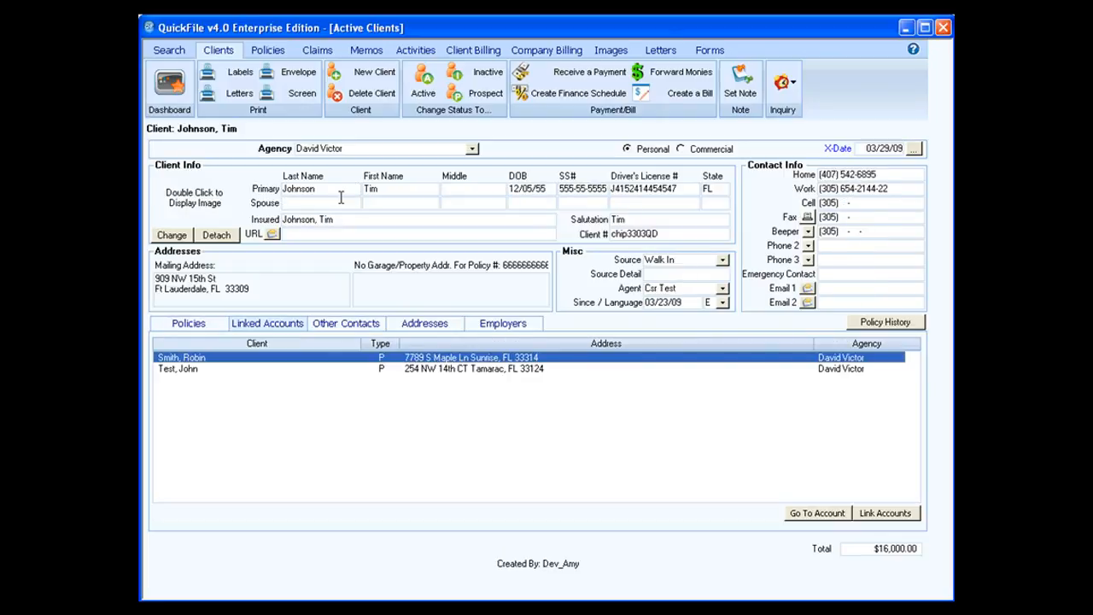
double_click(216, 360)
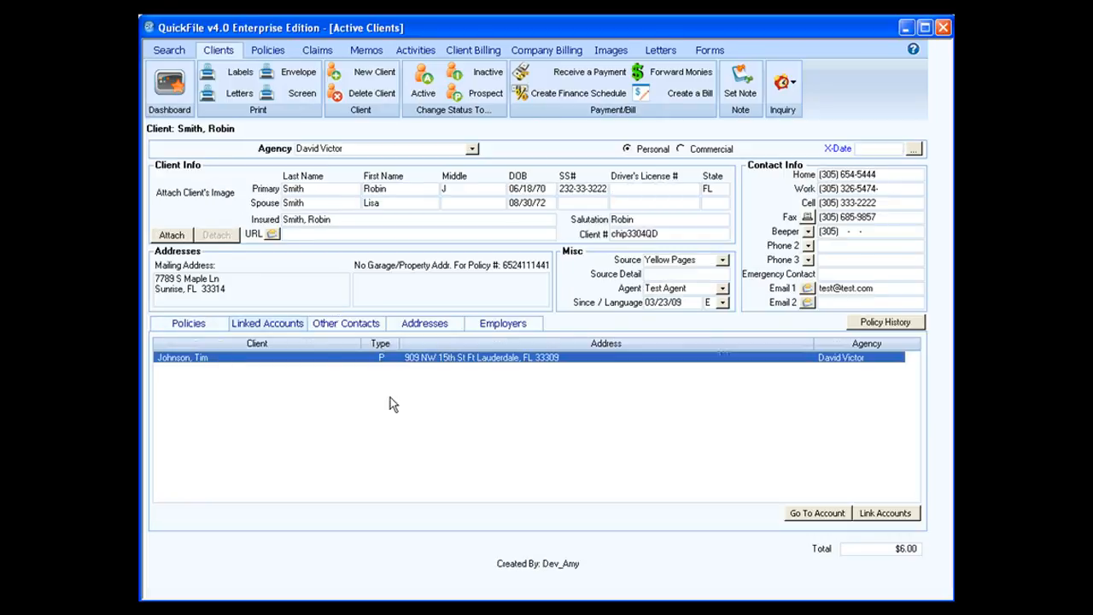
Open the Link Accounts window, cancel it unchanged, and show the Other Contacts list.
left_click(864, 514)
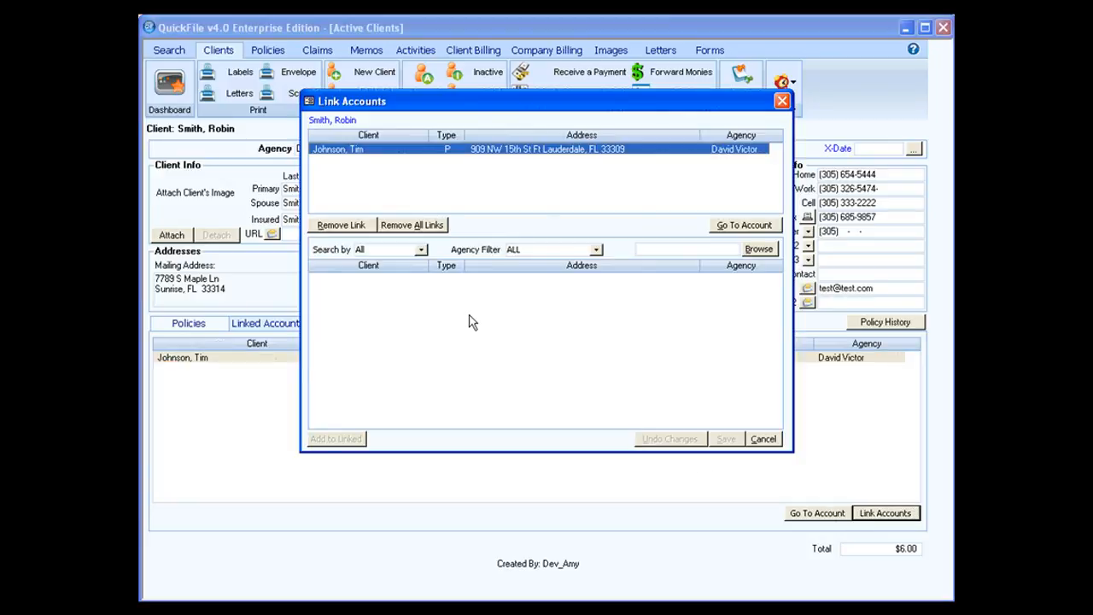
left_click(763, 439)
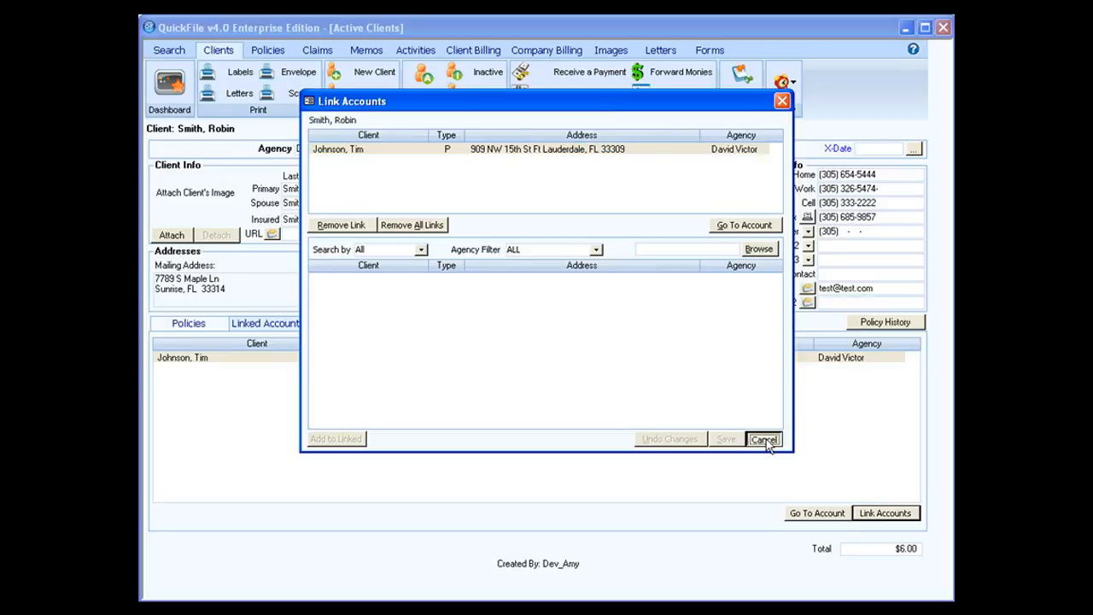
left_click(342, 331)
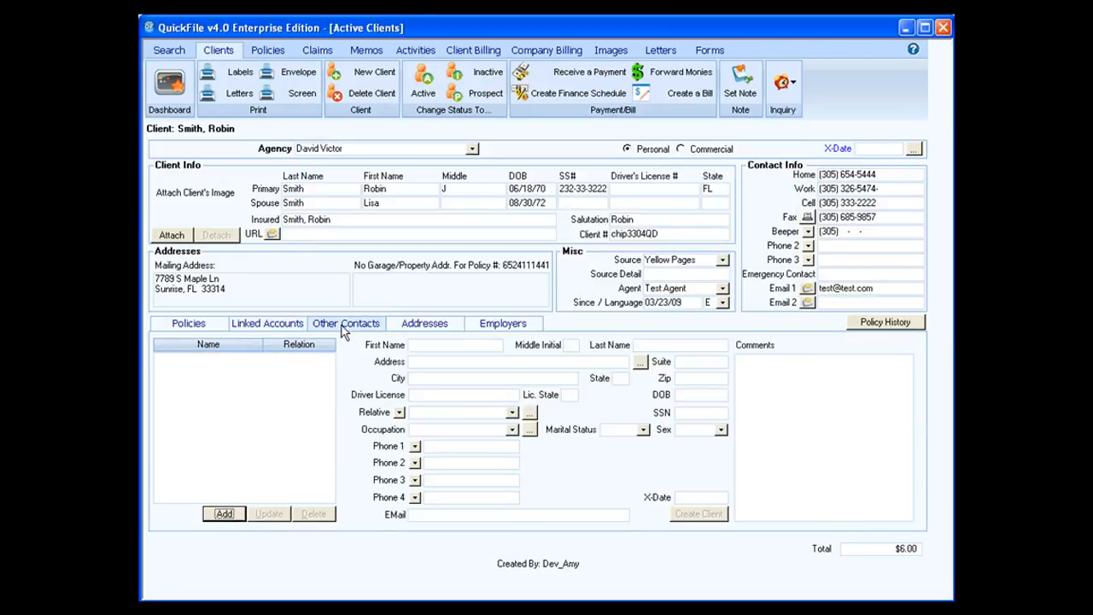
Add a new other contact and enter the contact's first name, last name and street address.
left_click(227, 515)
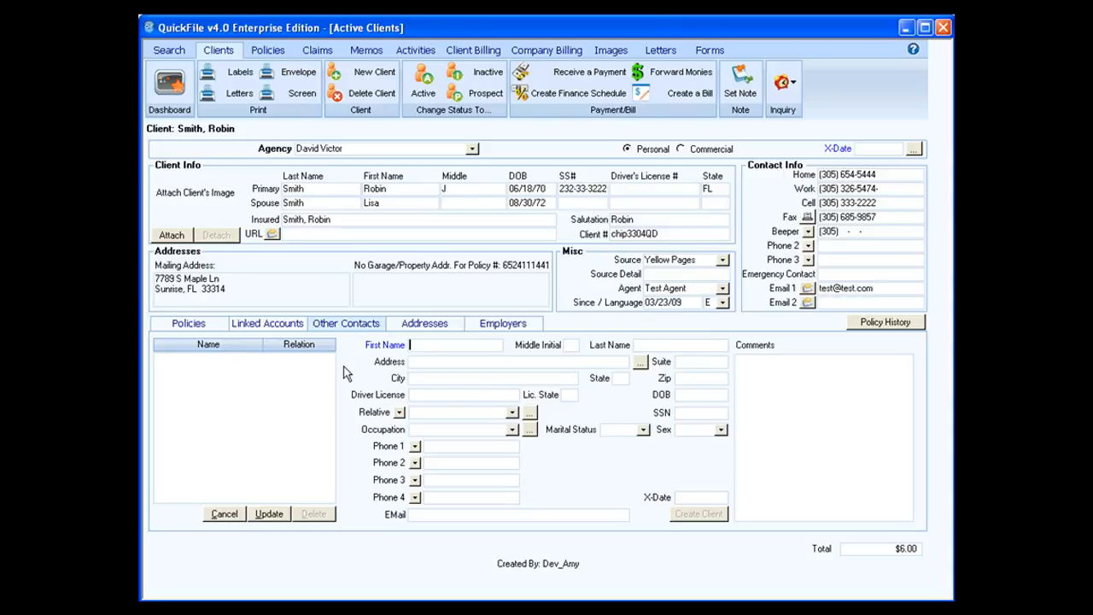
key("Tab")
key("Tab")
key("Tab")
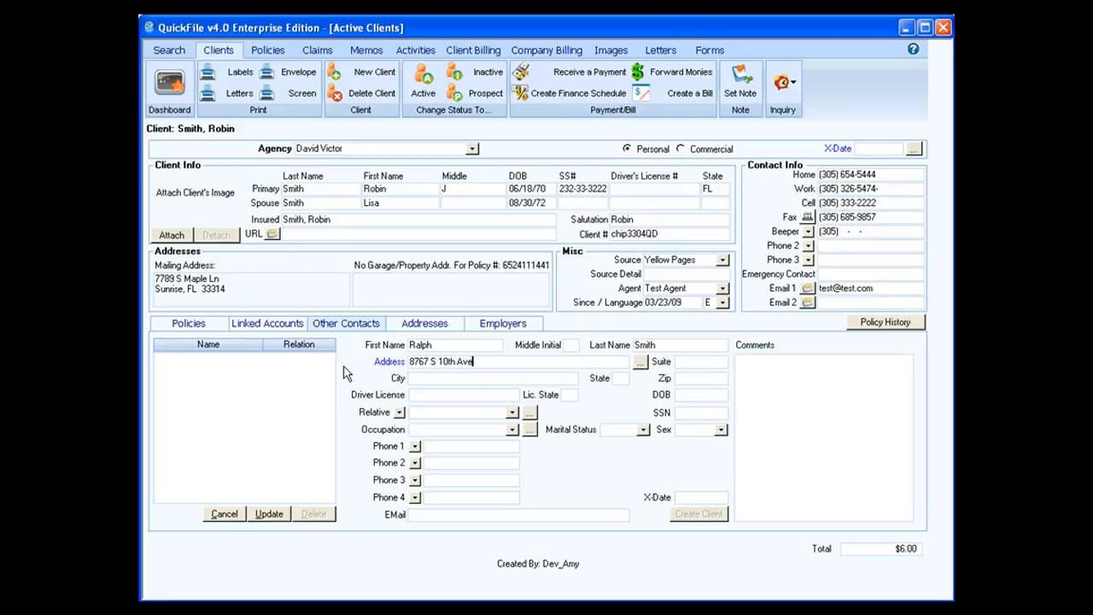
key("Tab")
Enter state FL, the zip code, driver licence number, licence state FL and date of birth.
key("Tab")
type("FL")
key("Tab")
type("33221-")
key("Tab")
key("Tab")
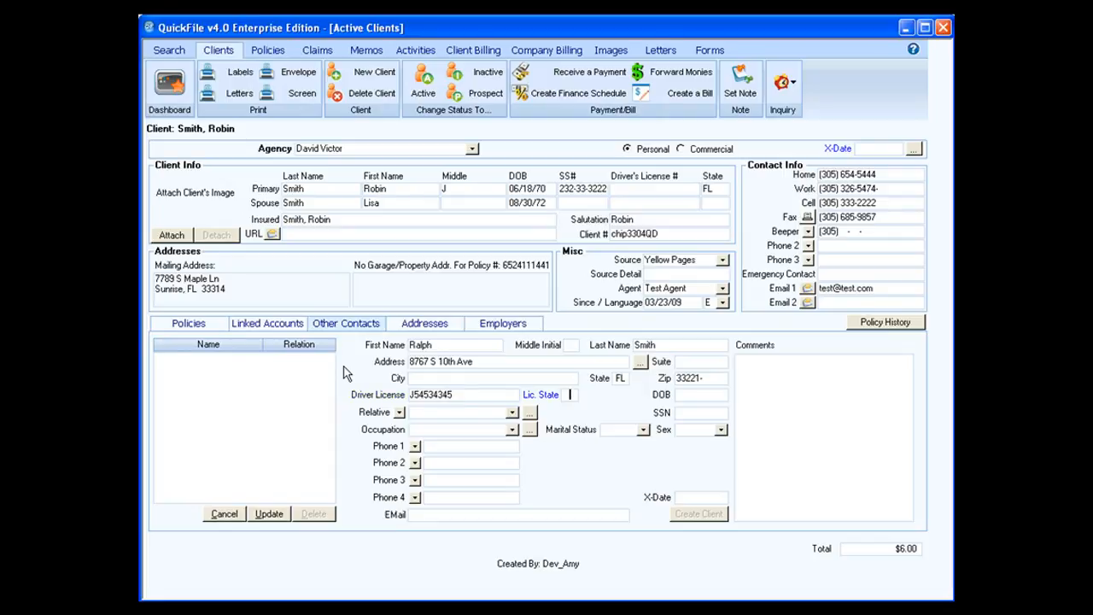
type("FL")
key("Tab")
type("04/01/0")
key("BackSpace")
type("80")
key("Tab")
Keep the contact marked as a relative and set the relation to Nephew.
left_click(398, 413)
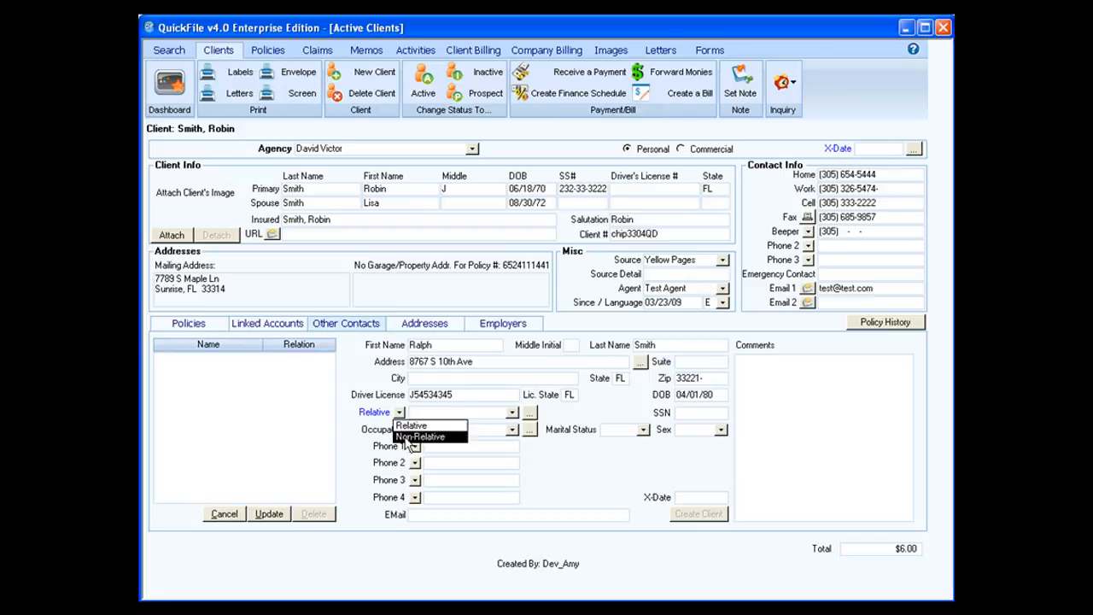
left_click(409, 425)
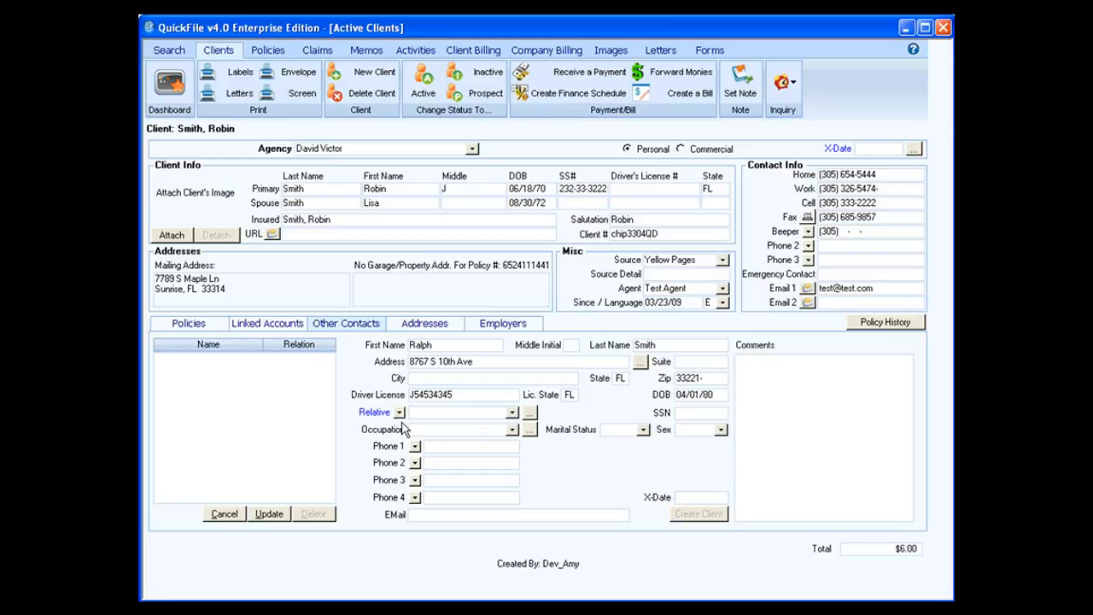
left_click(461, 413)
left_click(512, 413)
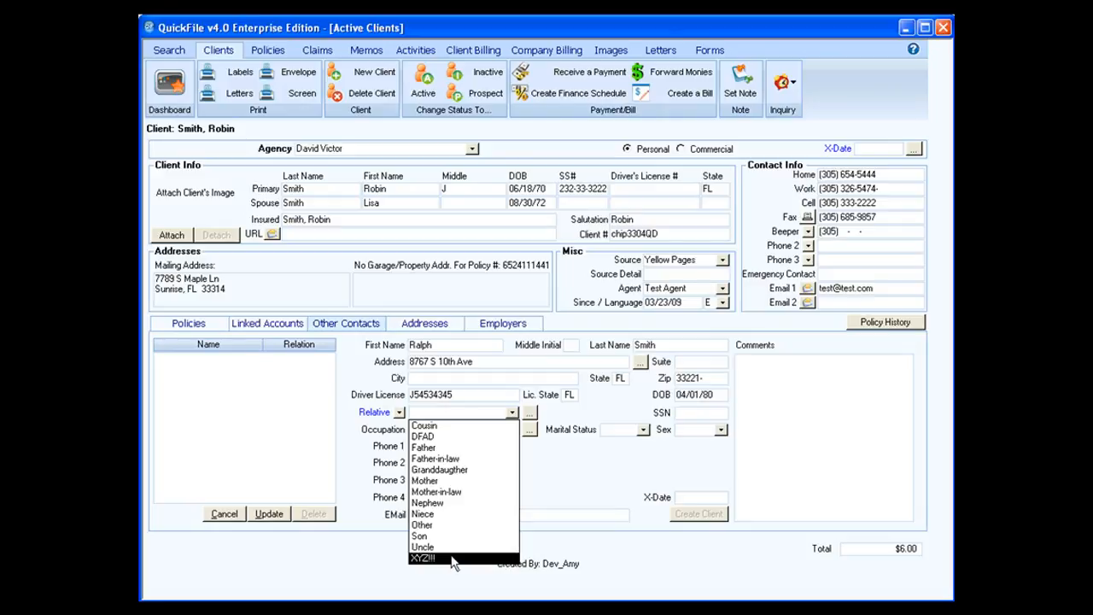
left_click(441, 502)
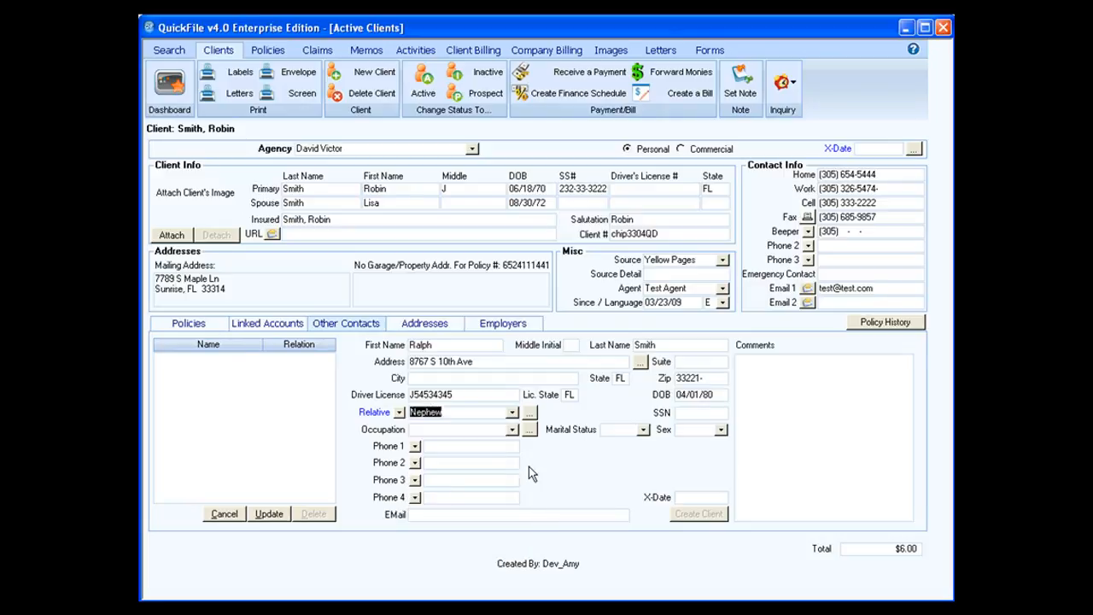
left_click(529, 413)
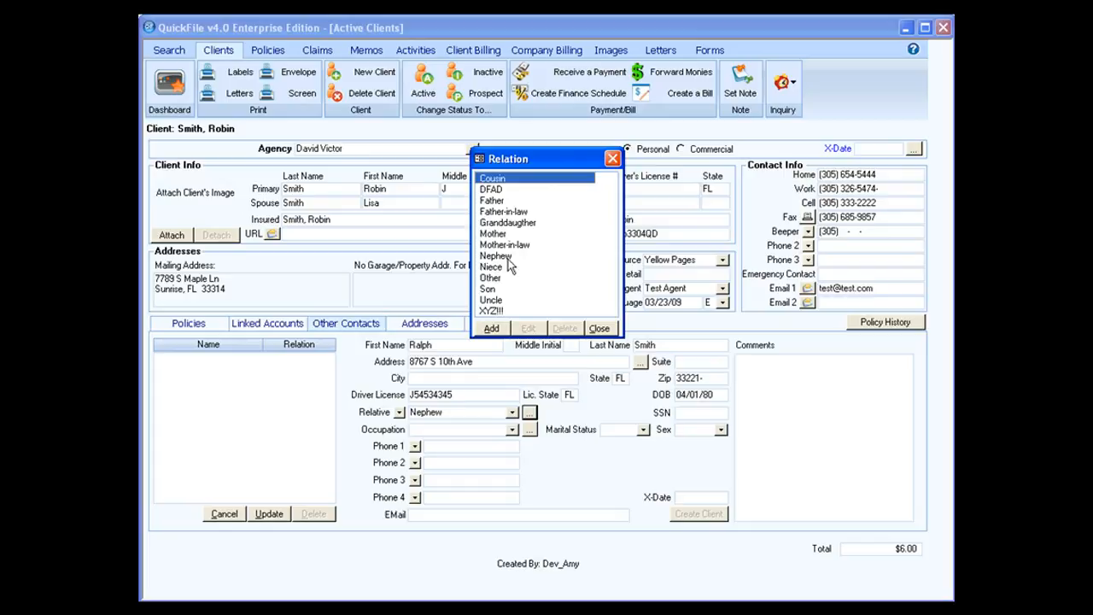
left_click(494, 311)
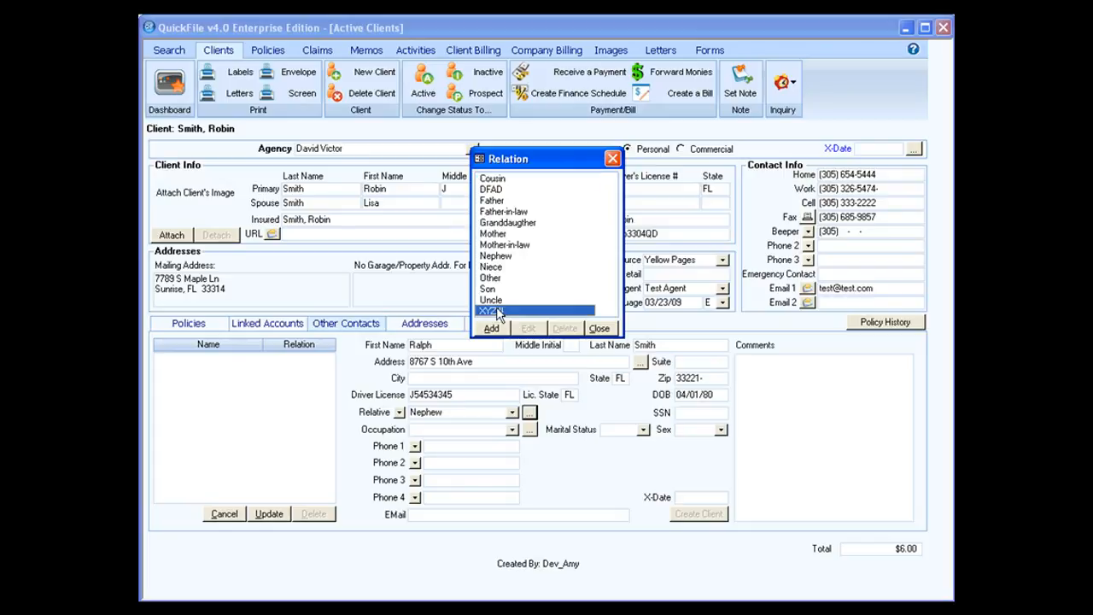
left_click(600, 329)
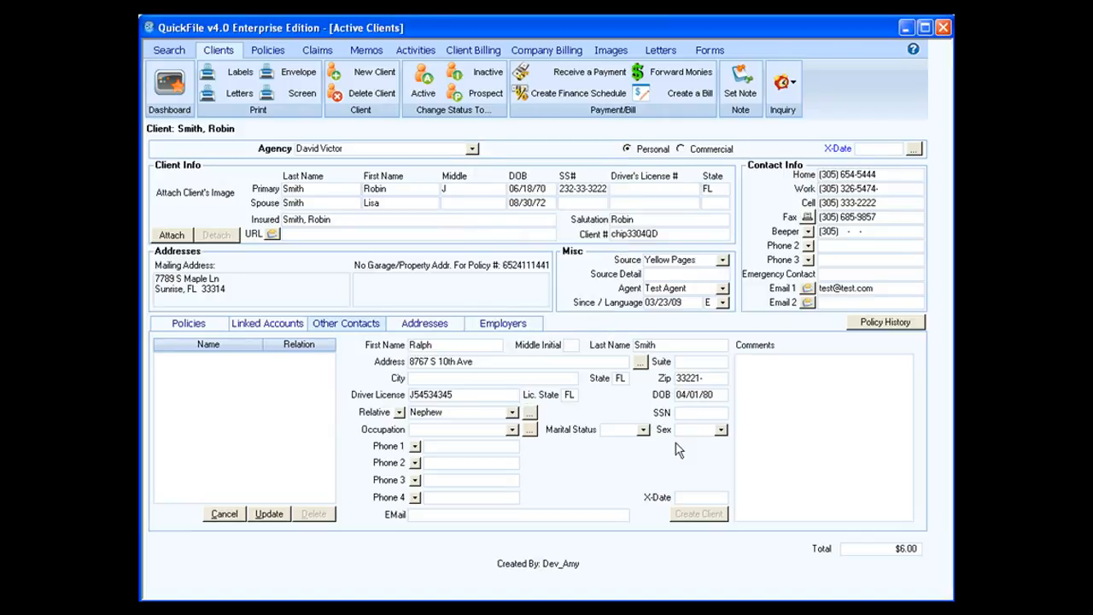
Enter the contact's SSN and set the occupation to Accountant/Auditor.
key("Tab")
type("222-22-2222")
left_click(513, 430)
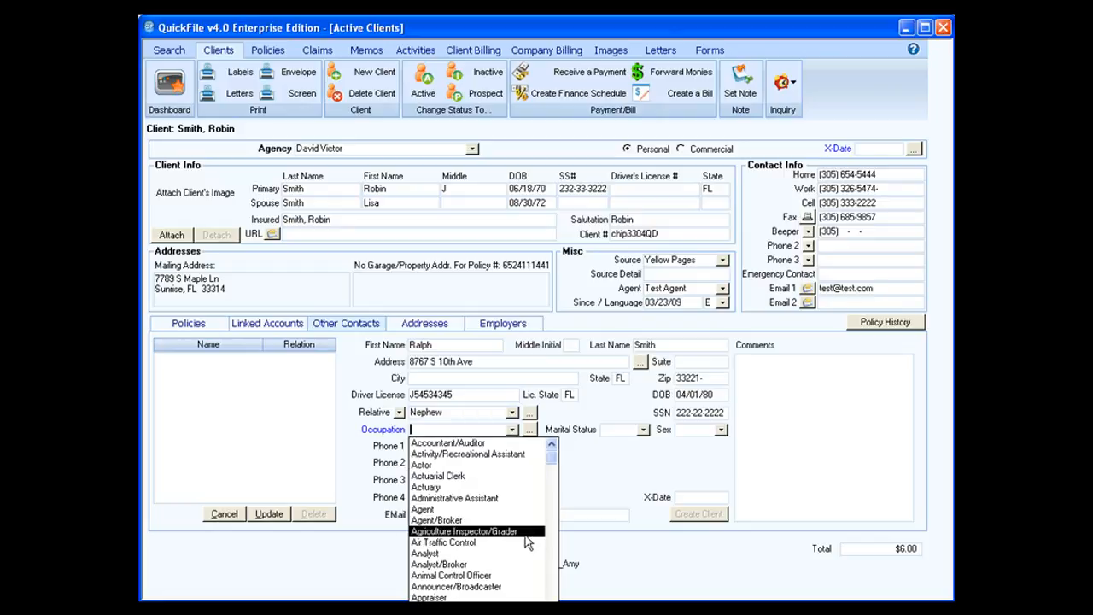
left_click(585, 480)
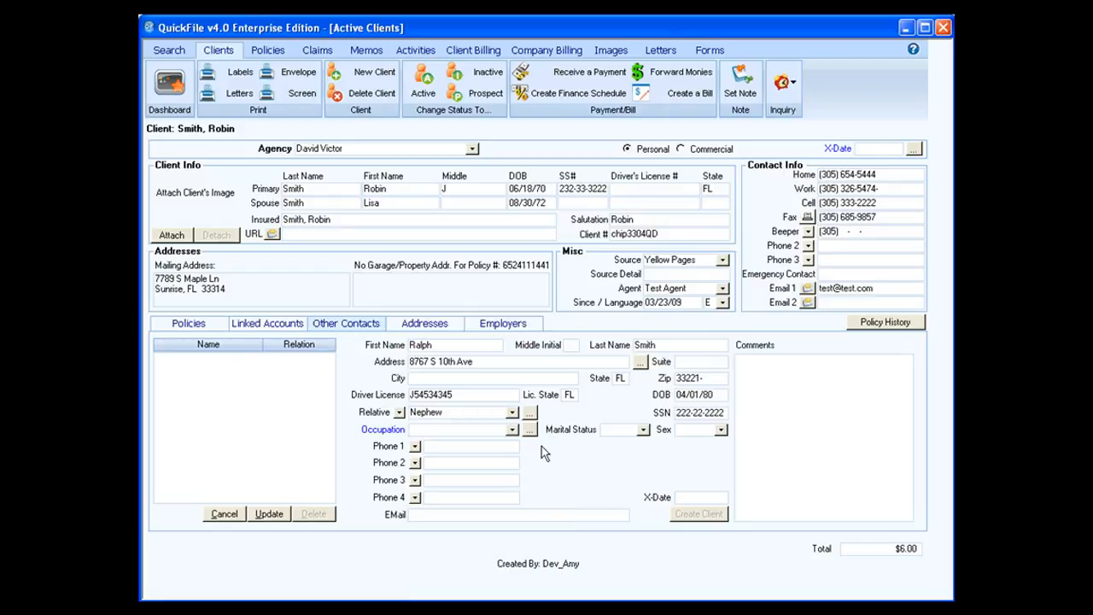
left_click(530, 431)
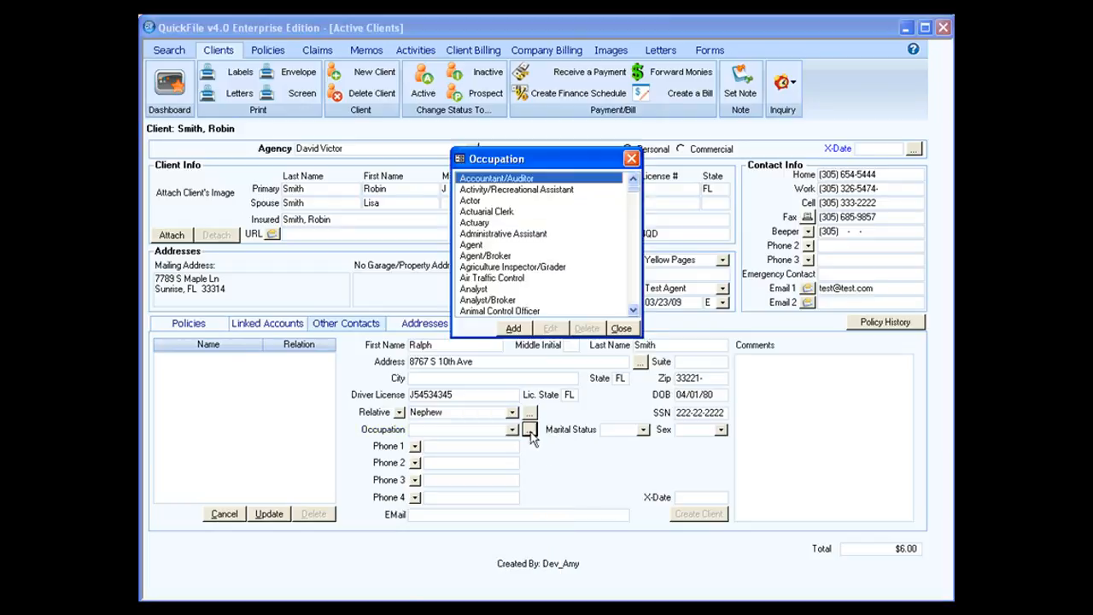
left_click(621, 328)
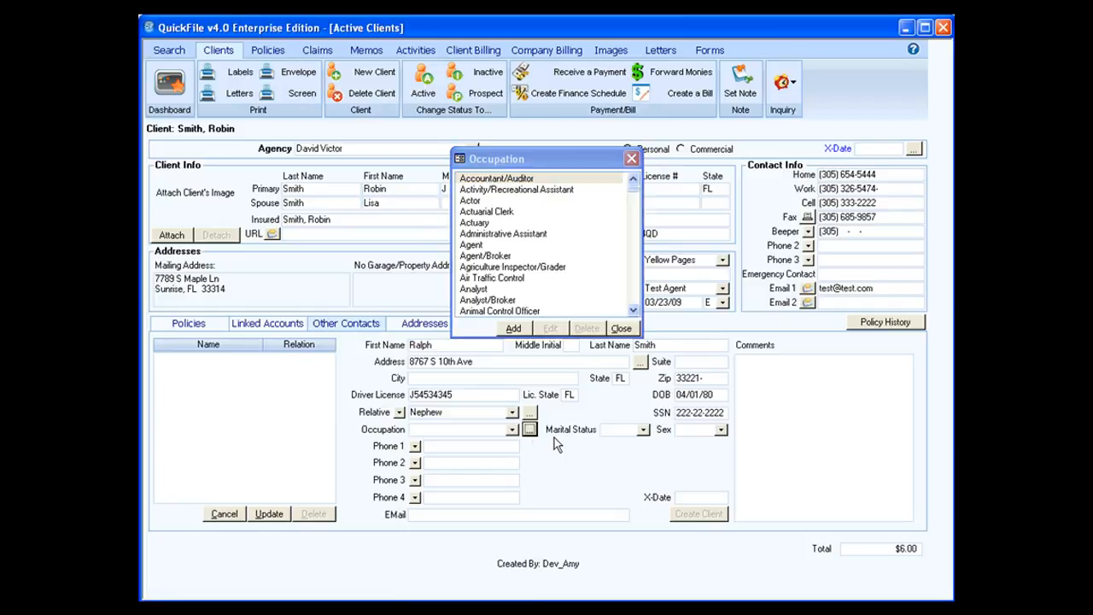
left_click(512, 430)
left_click(483, 443)
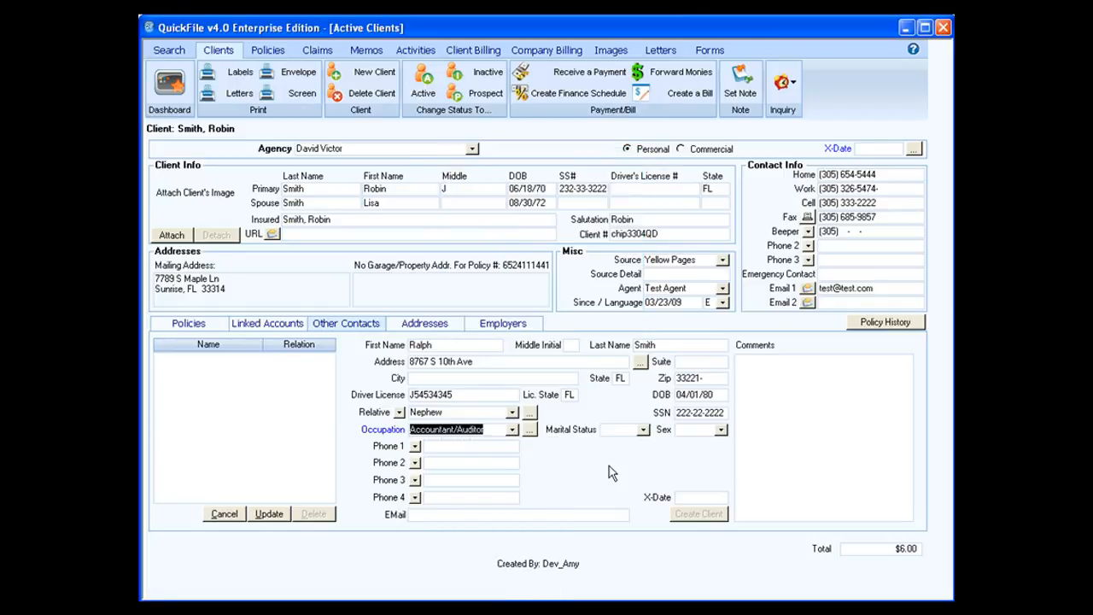
key("Tab")
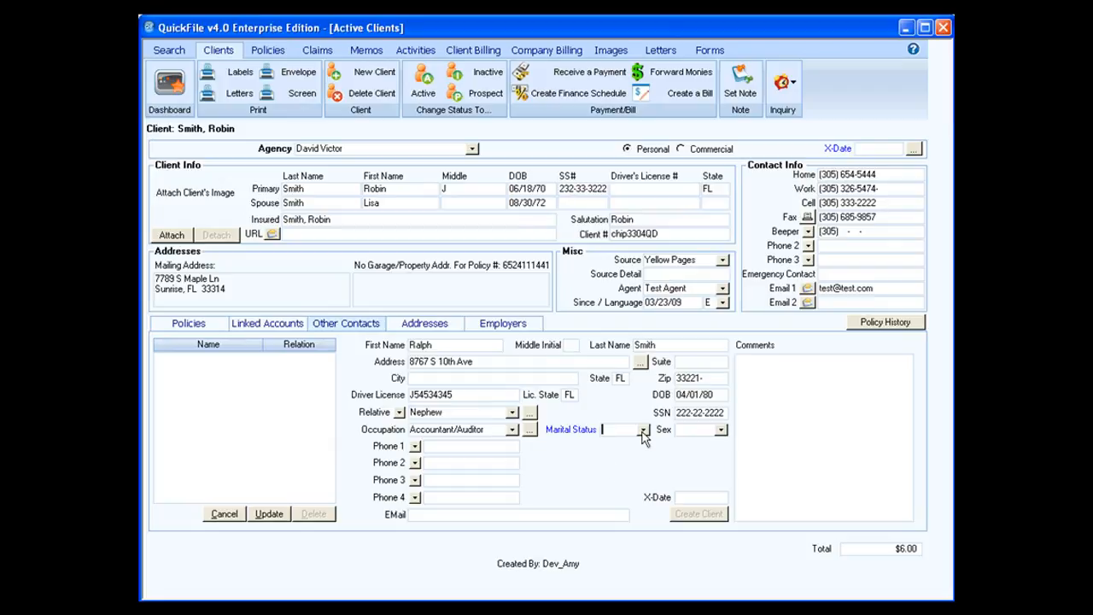
Set the marital status to Single and the sex to Male.
left_click(643, 431)
left_click(631, 441)
key("Tab")
type("ma")
left_click(468, 446)
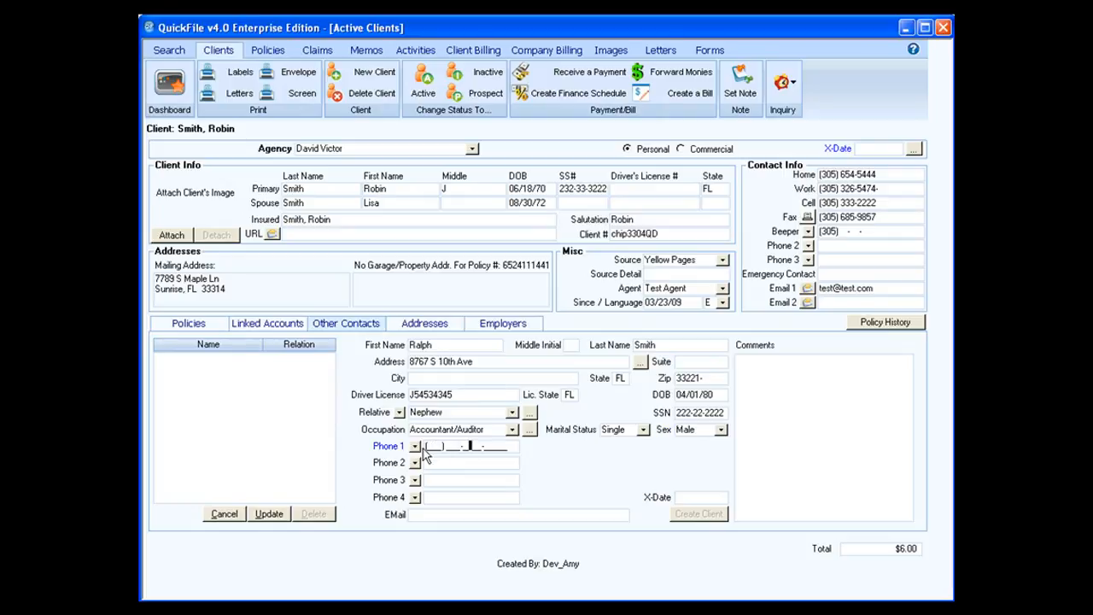
Label phone 1 as Cell and enter the contact's cell number.
left_click(415, 446)
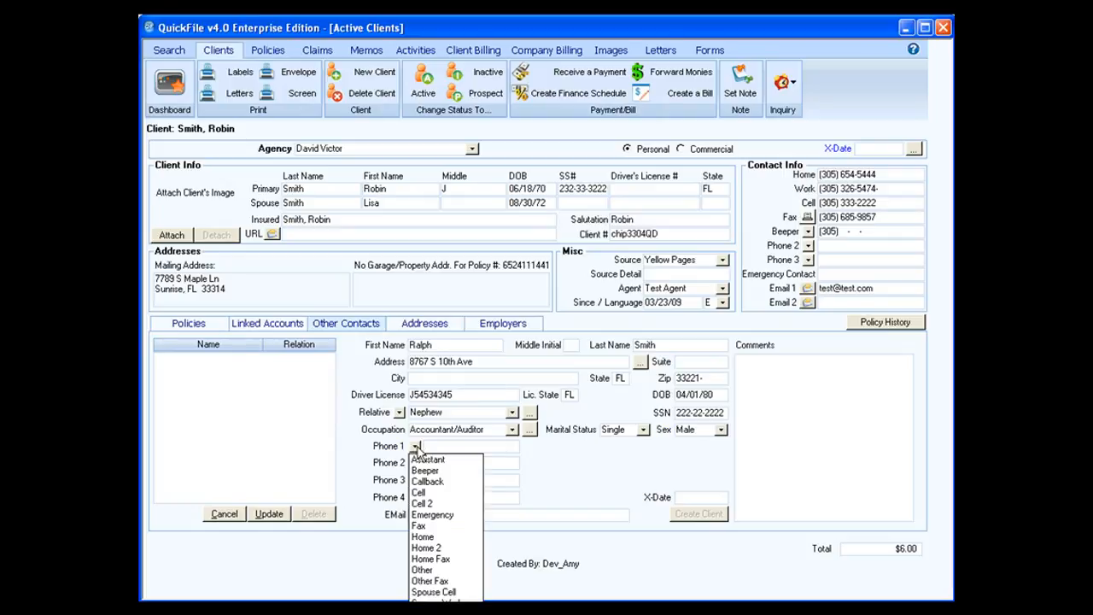
left_click(432, 493)
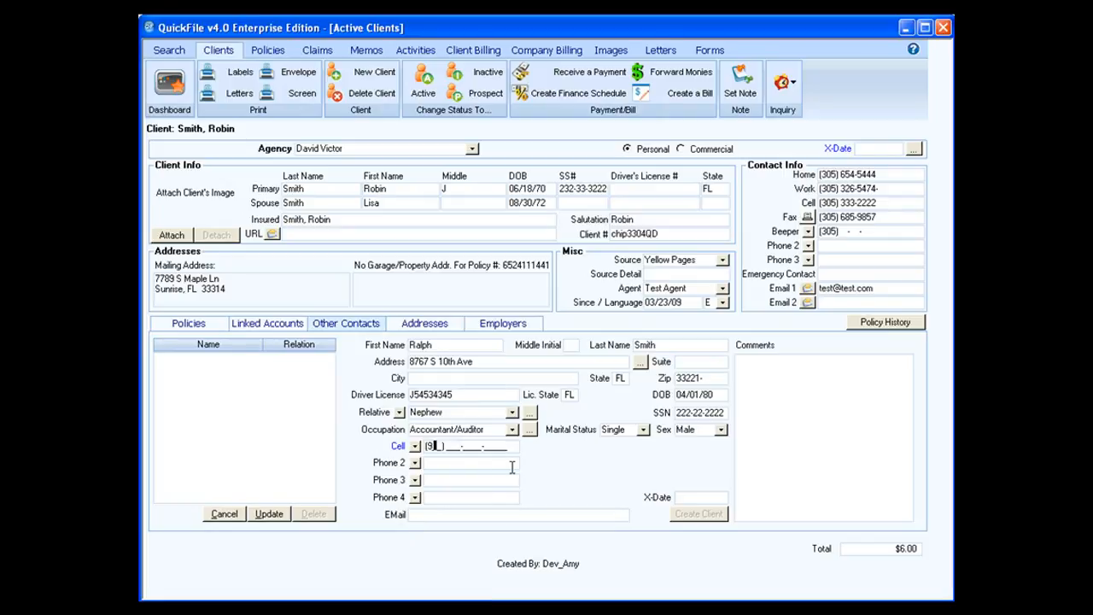
left_click(512, 465)
Enter the contact's e-mail address and the comment 'has Auto w State Farm'.
left_click(454, 513)
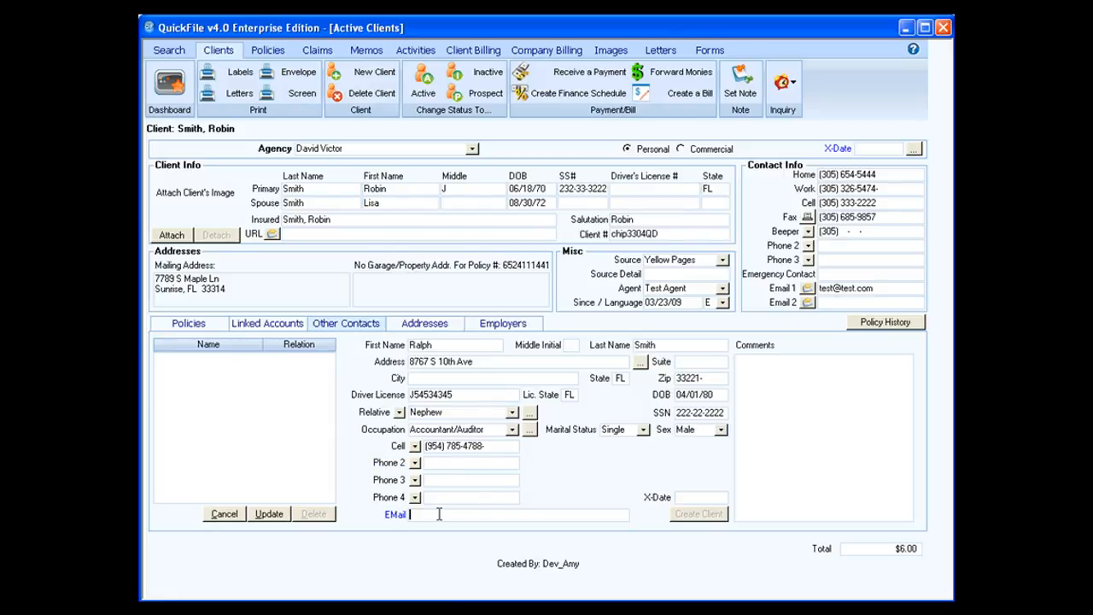
type("ralph@test.com")
key("Tab")
type("has Auto w State Fa")
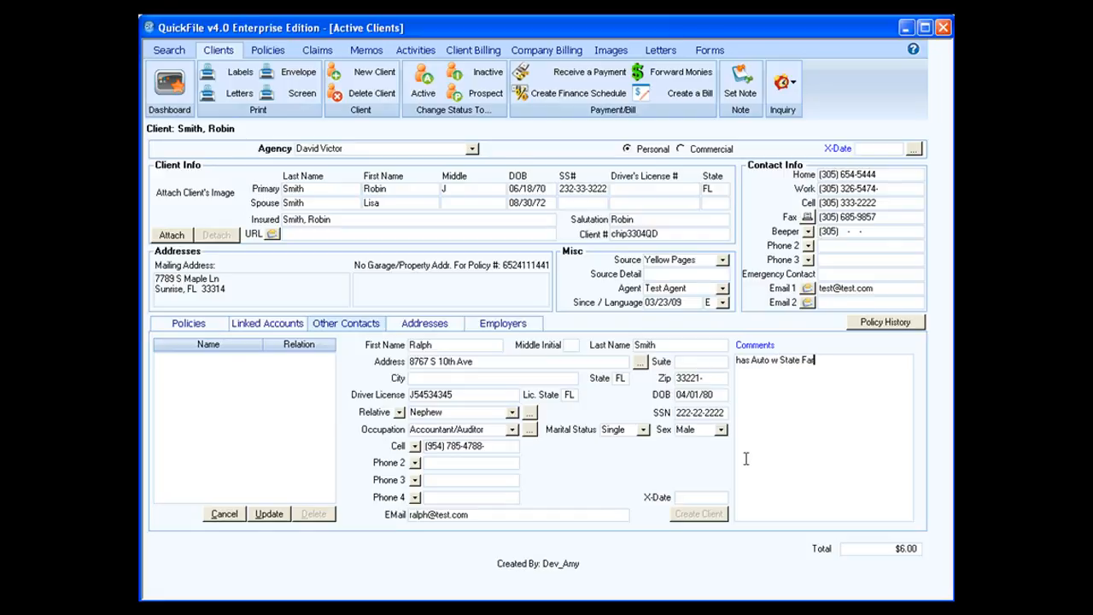
type("rm--")
Set the contact's X-Date to 04/01/10.
left_click(702, 496)
left_click(679, 496)
type("04/01/10")
key("Tab")
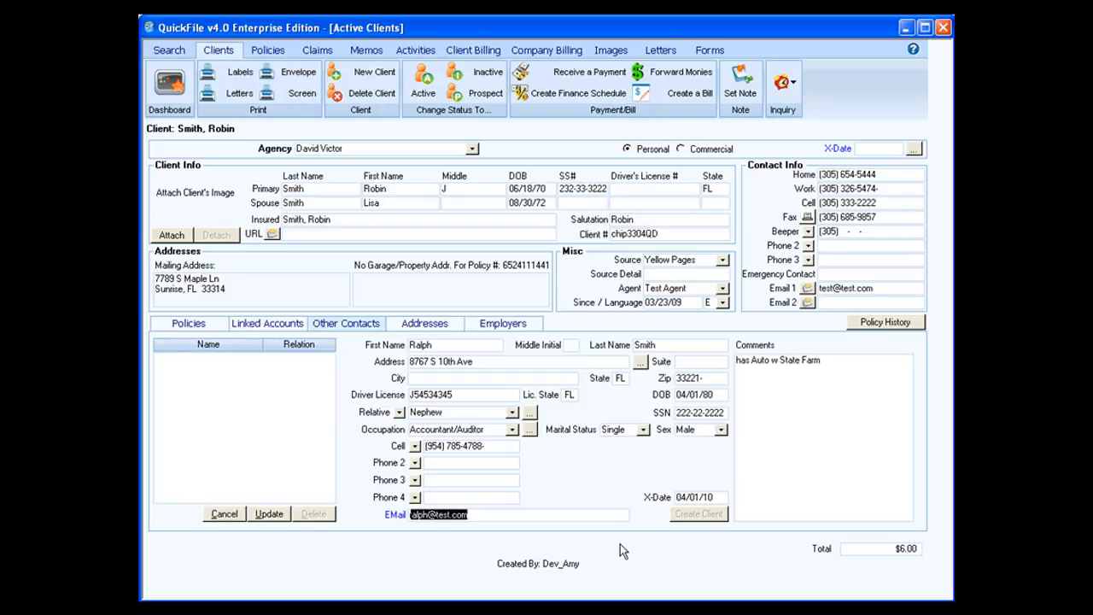
key("Tab")
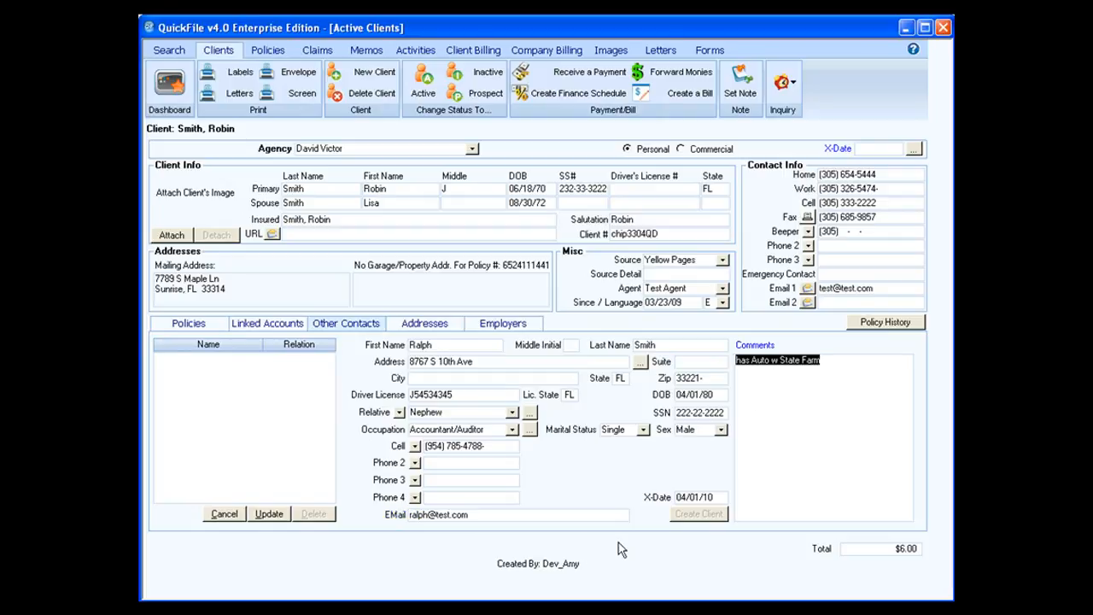
key("Tab")
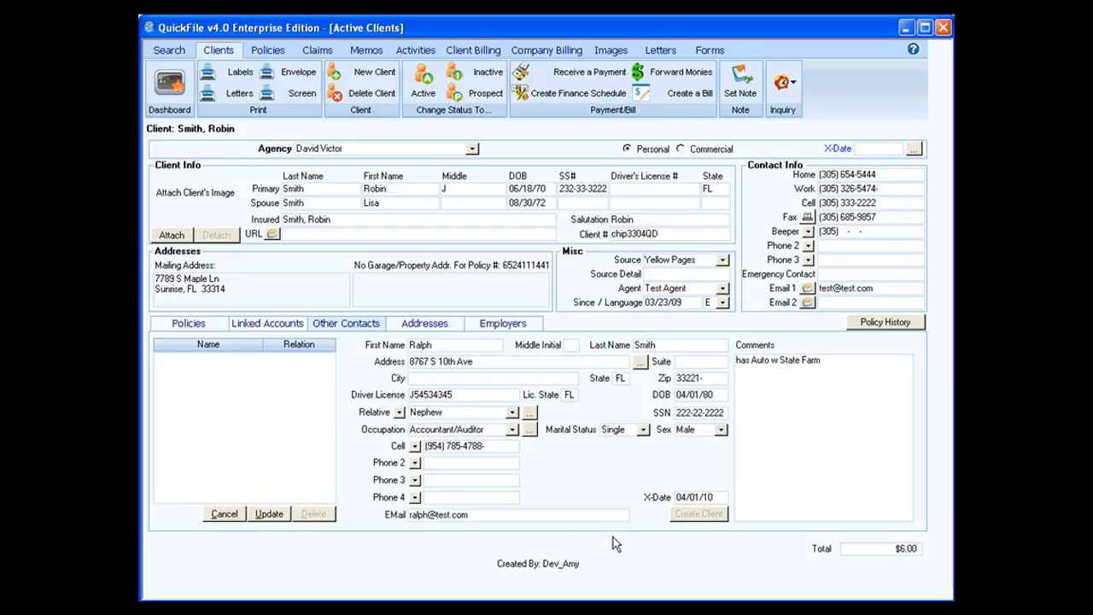
Save the nephew as a relative contact and create a client record from him, confirming both prompts.
left_click(270, 515)
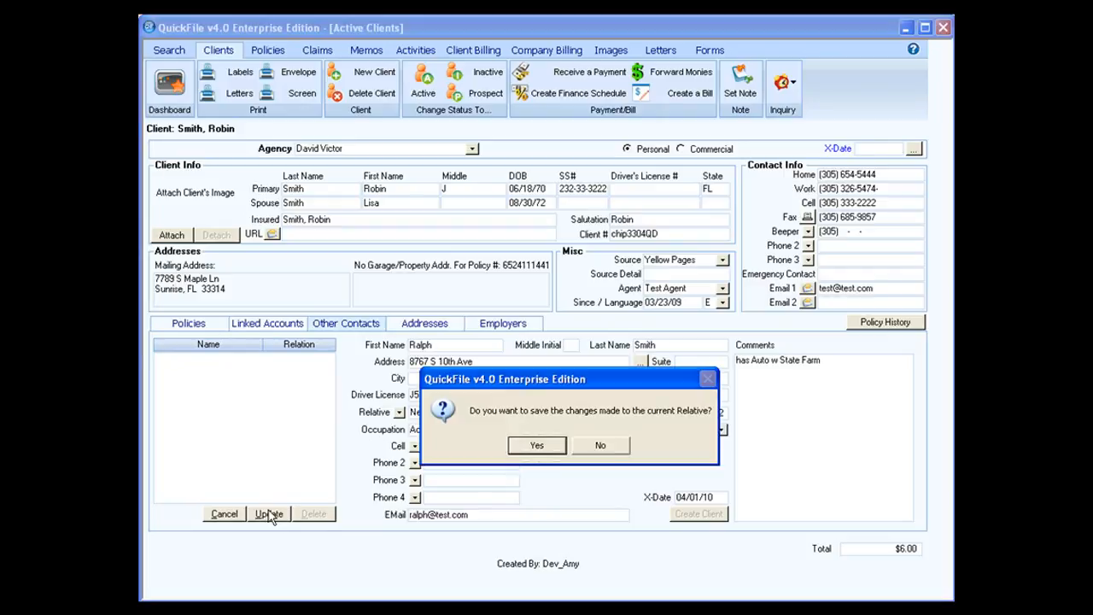
left_click(517, 444)
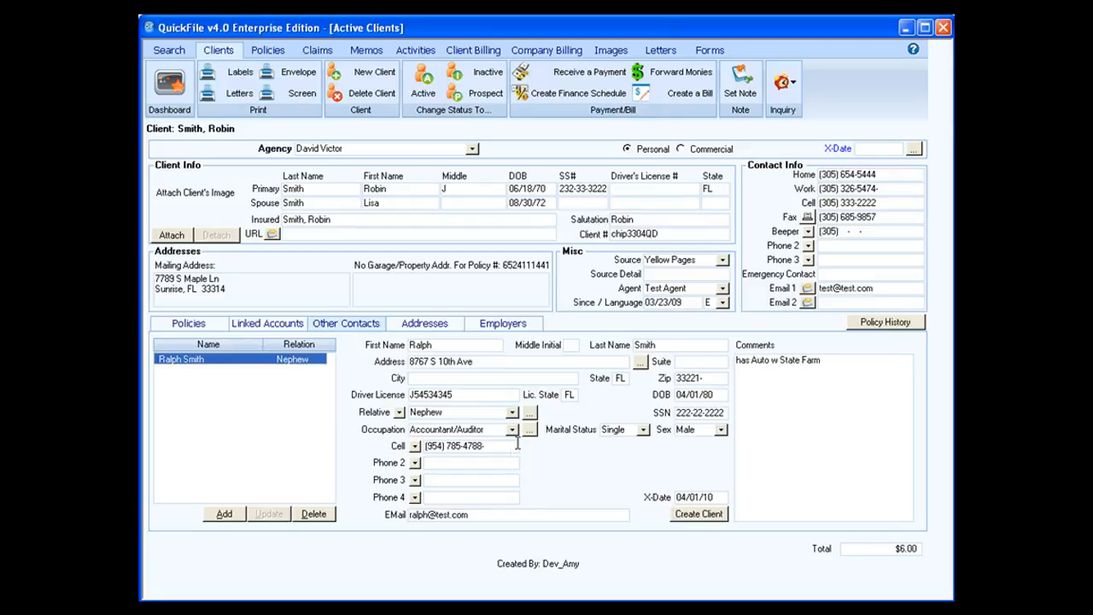
left_click(695, 519)
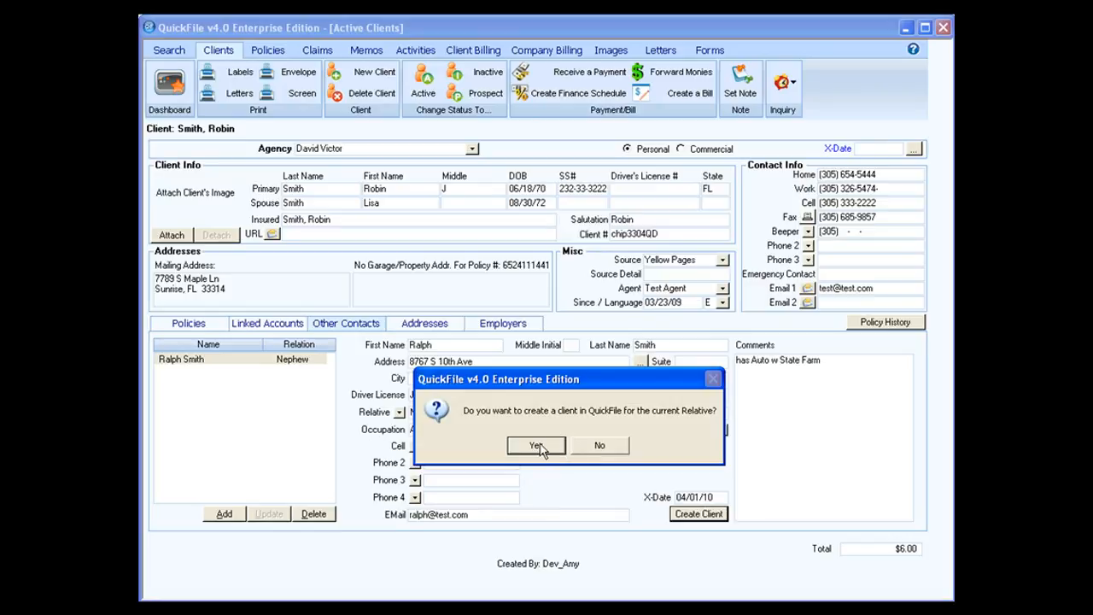
left_click(535, 446)
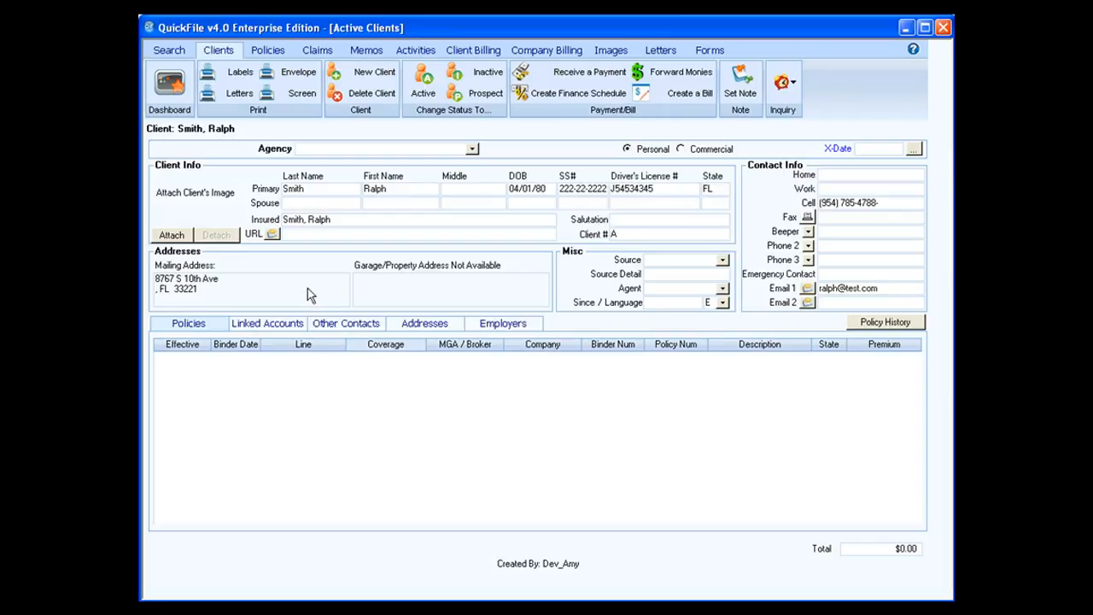
Reopen the original client from the search list and display its addresses.
left_click(178, 49)
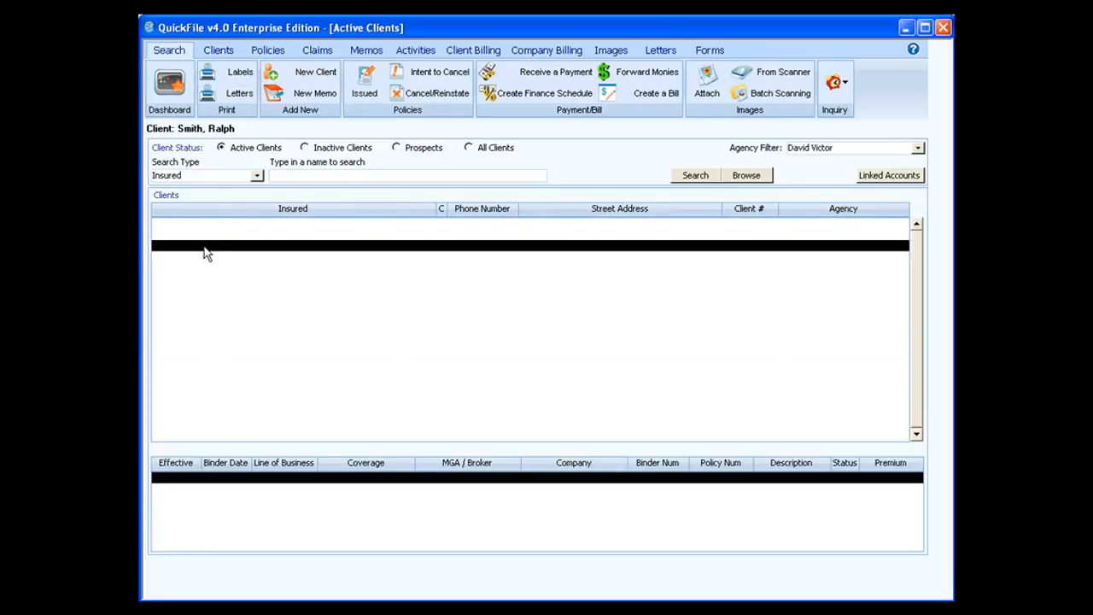
left_click(231, 52)
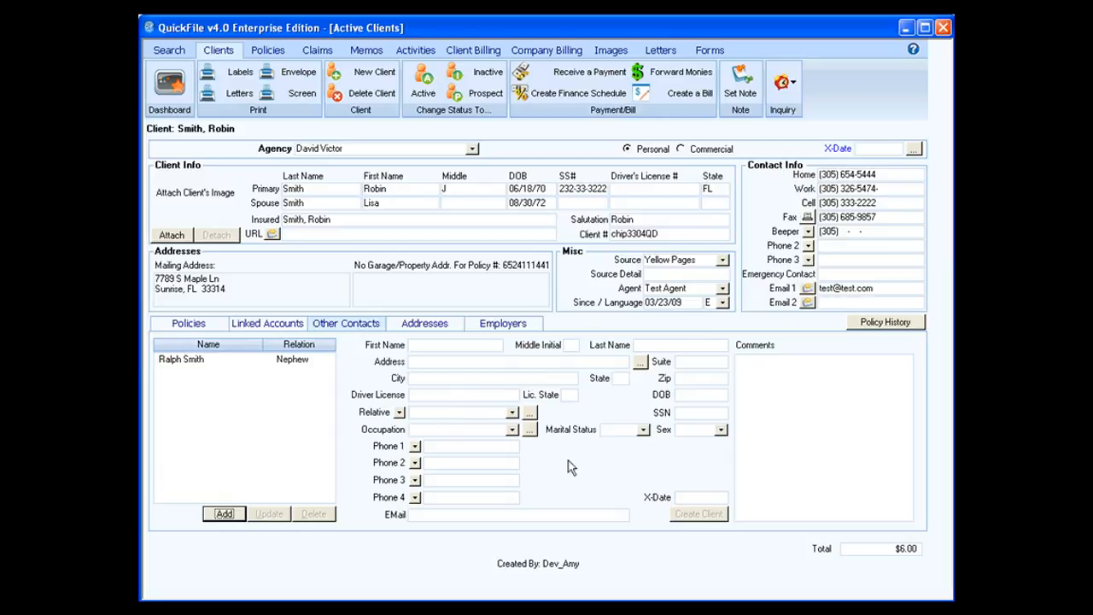
left_click(435, 329)
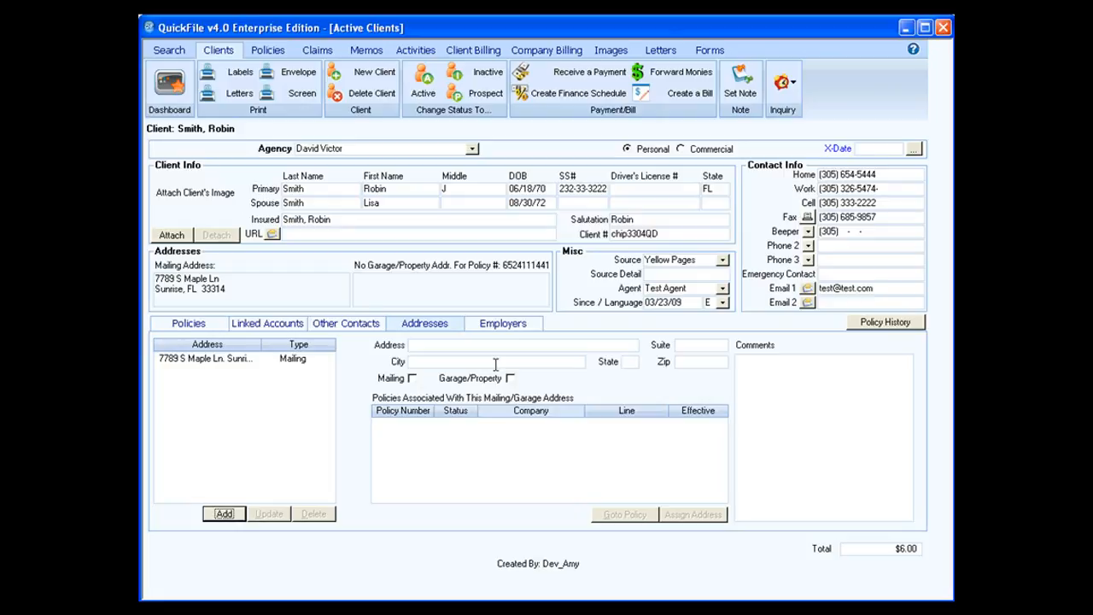
left_click(443, 349)
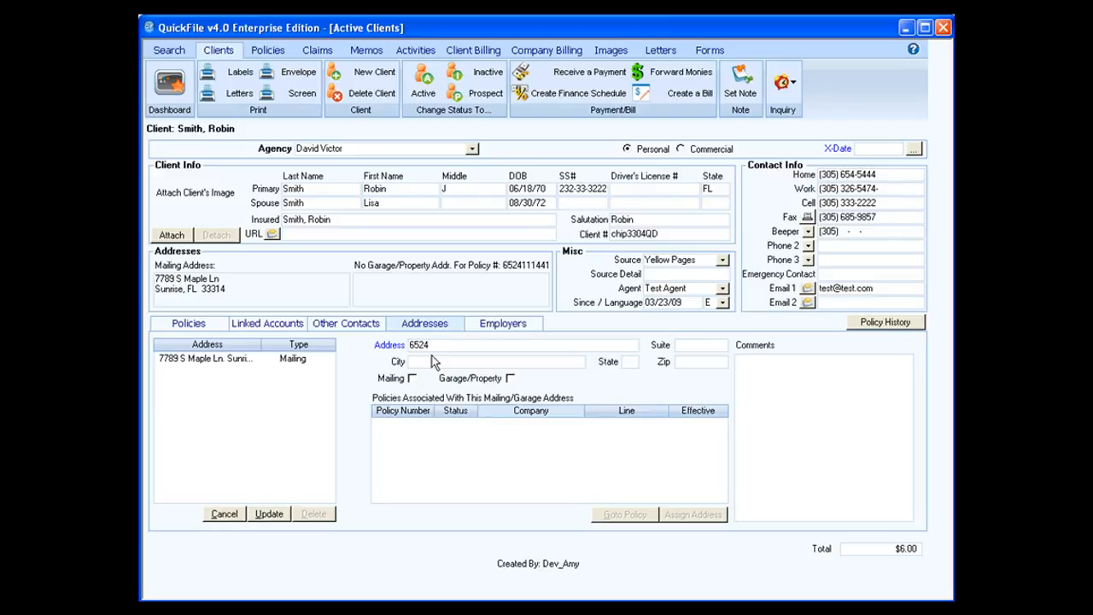
key("Tab")
key("Tab")
key("Tab")
key("Tab")
key("Tab")
Flag it as a garage/property address with the comment 'classic car stored here'.
left_click(509, 378)
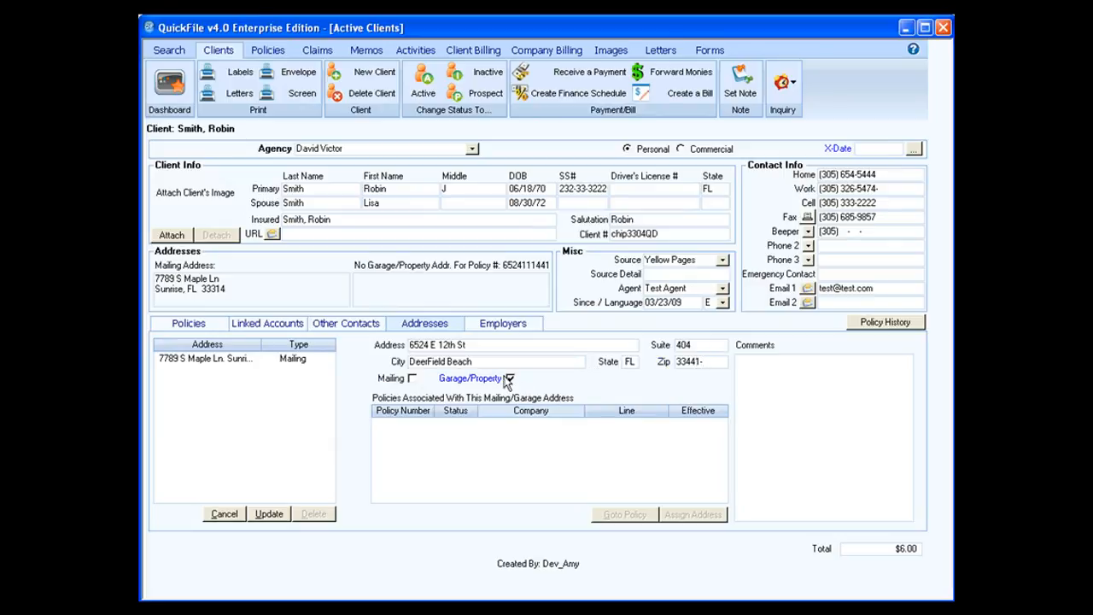
left_click(750, 381)
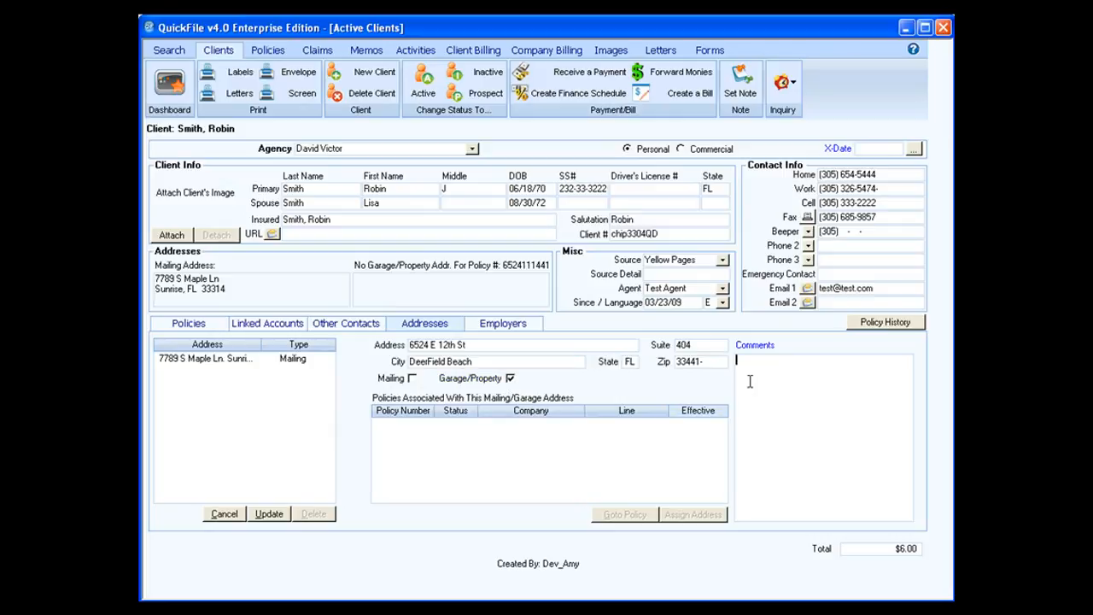
type("classic car stored here")
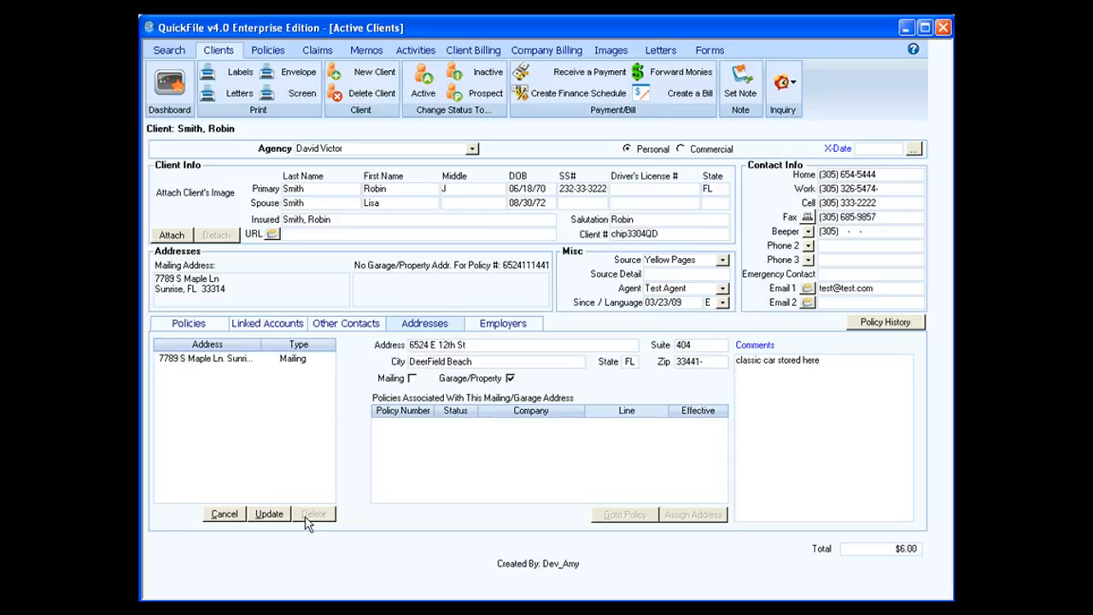
Save the new address and assign it to the Affirmative PIP/PD auto policy.
left_click(269, 514)
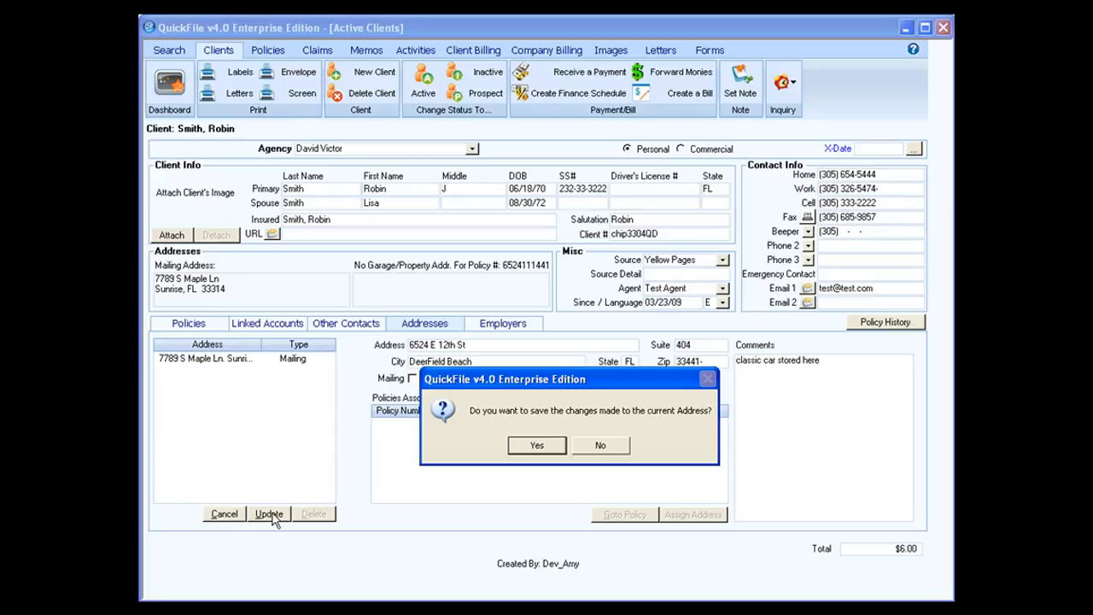
left_click(538, 449)
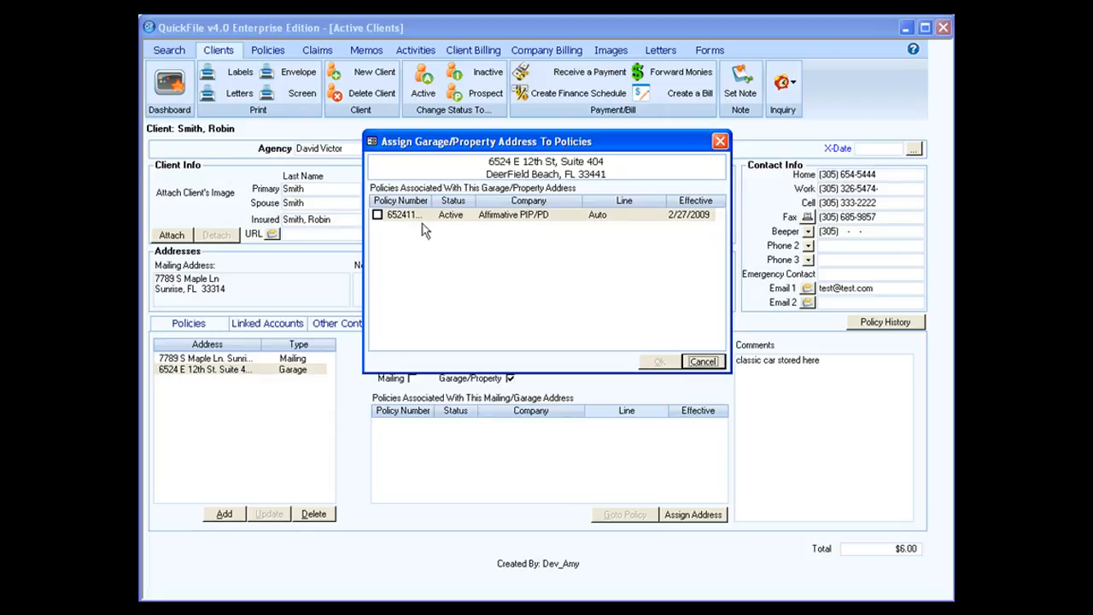
left_click(377, 215)
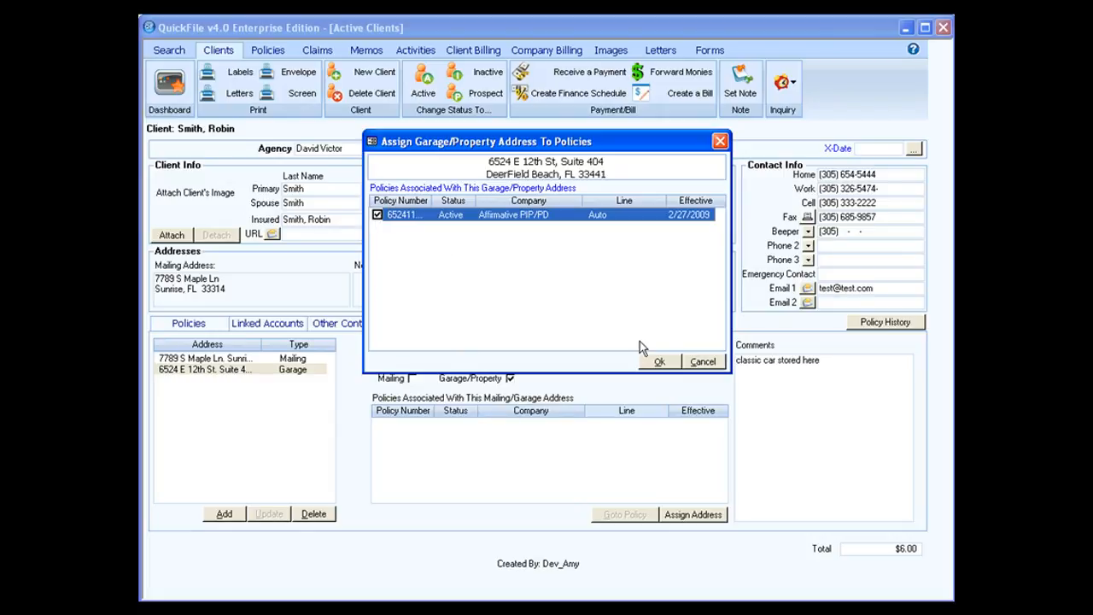
left_click(660, 362)
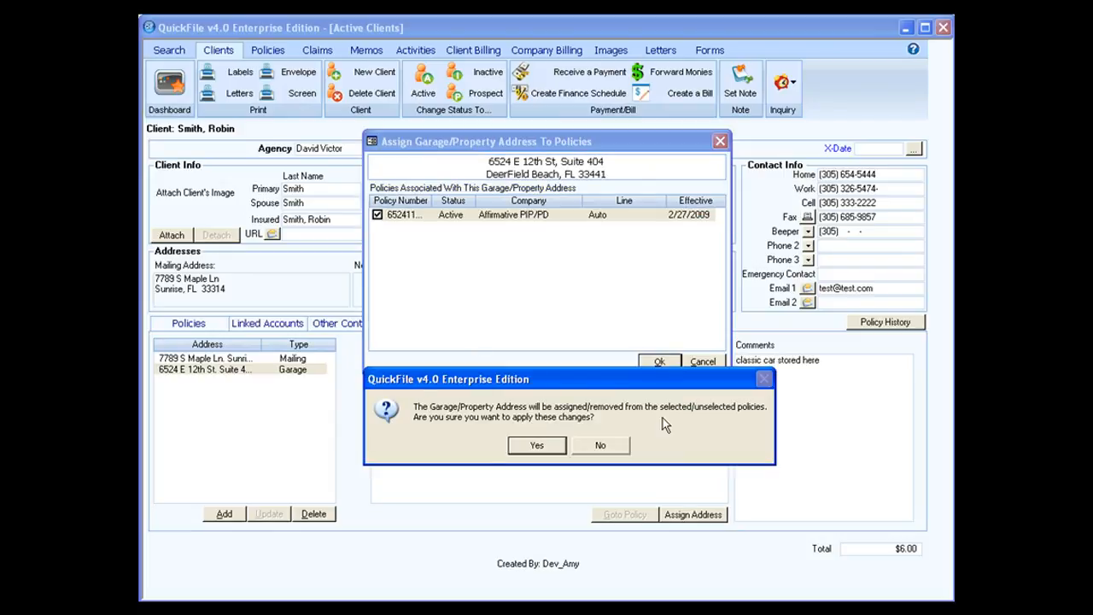
left_click(551, 446)
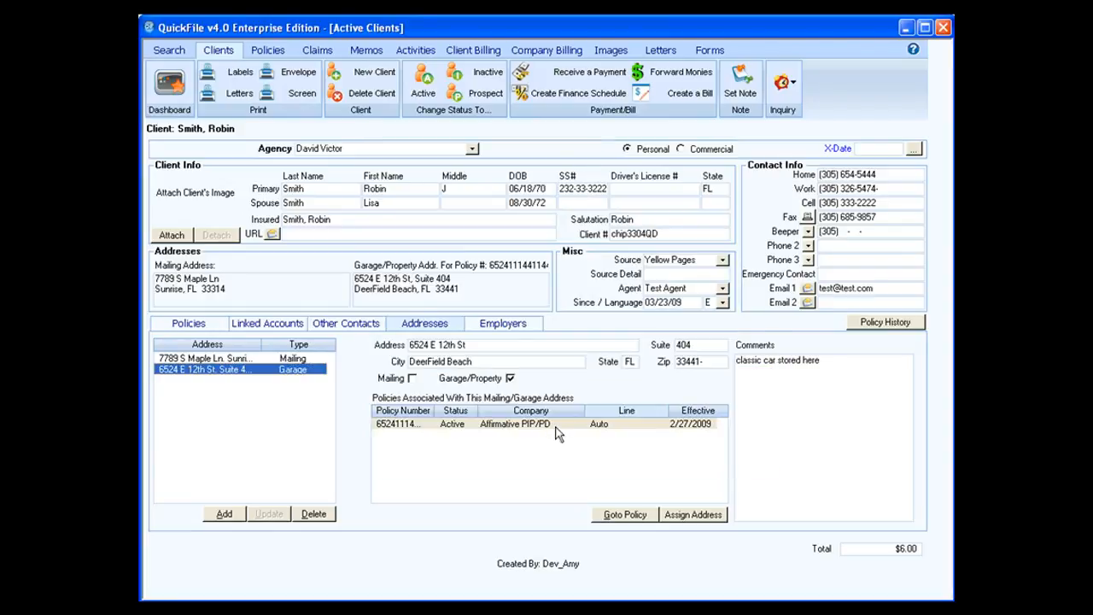
left_click(556, 426)
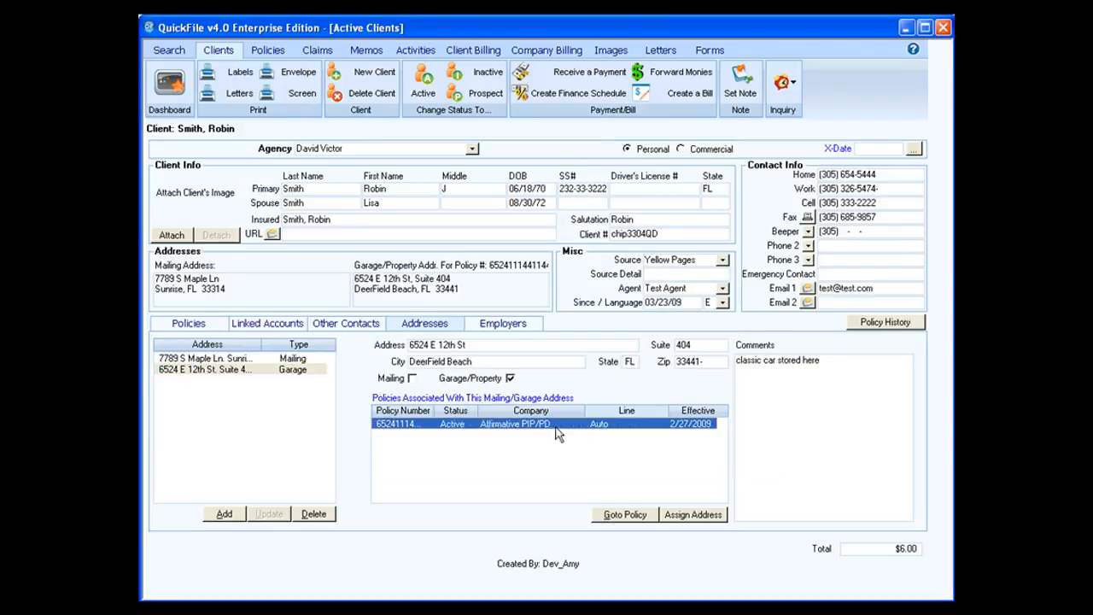
left_click(670, 518)
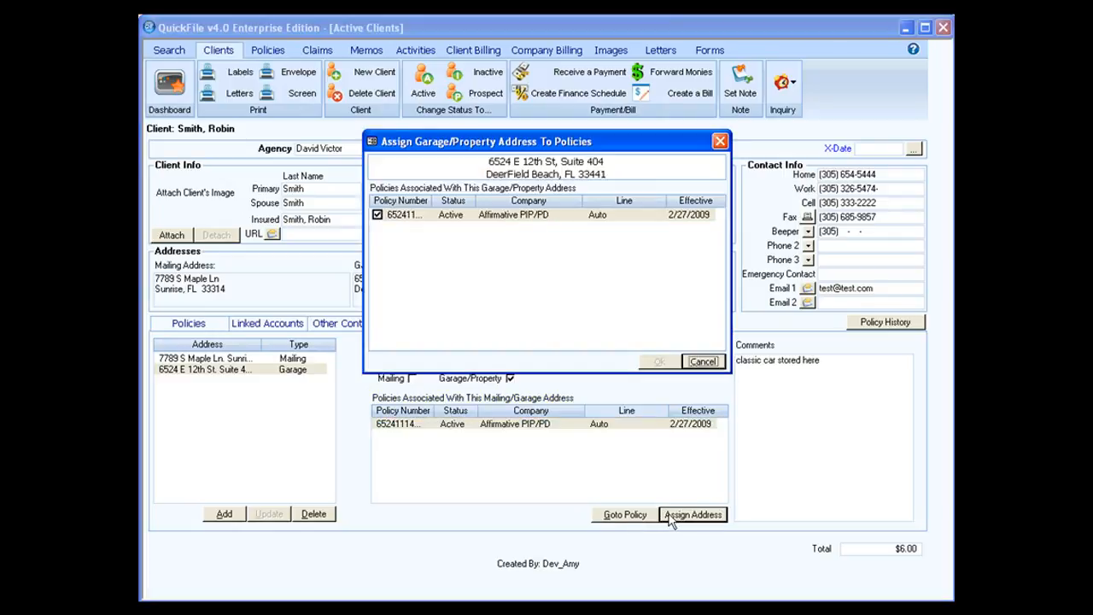
left_click(377, 215)
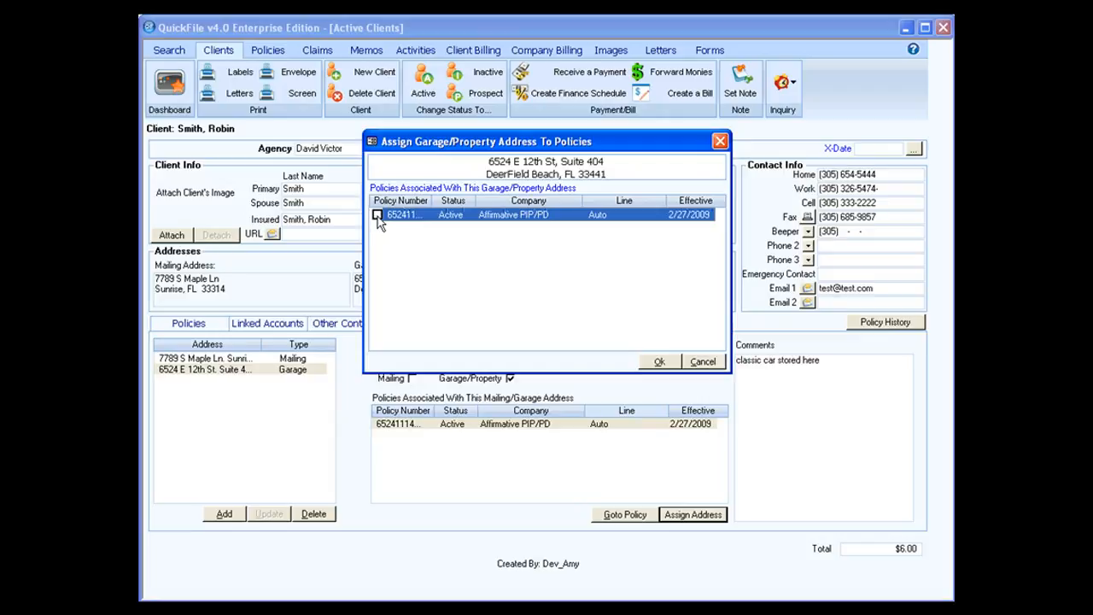
left_click(658, 362)
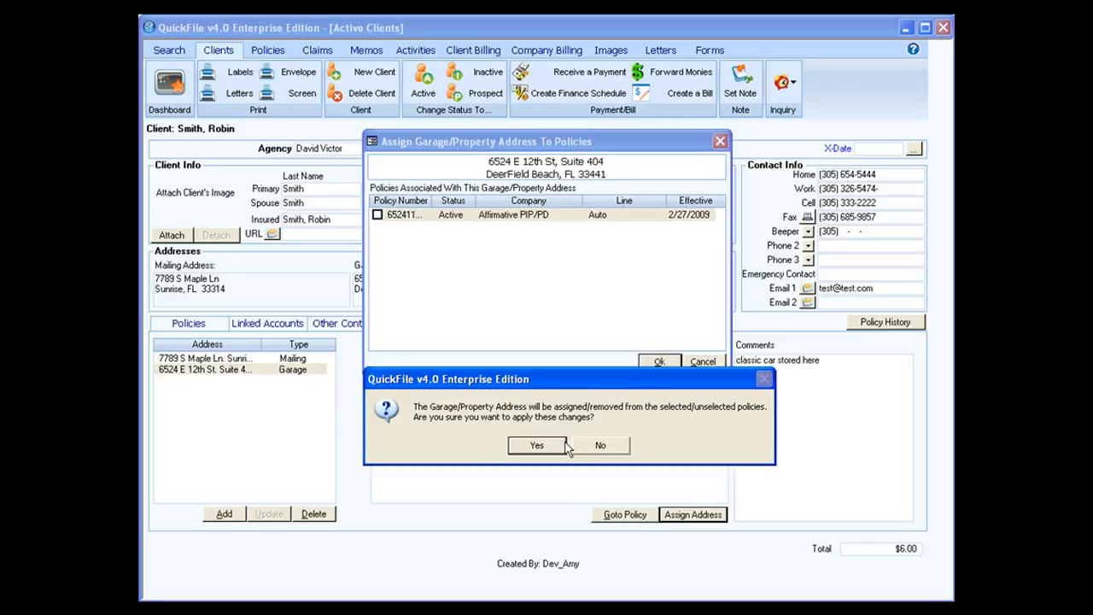
left_click(551, 446)
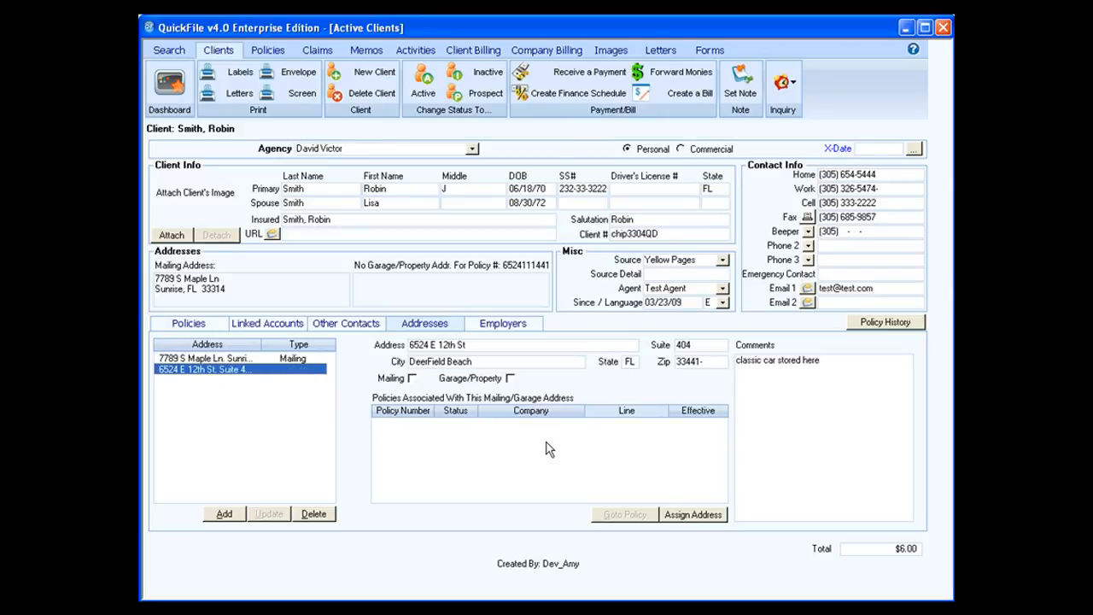
left_click(675, 515)
left_click(377, 216)
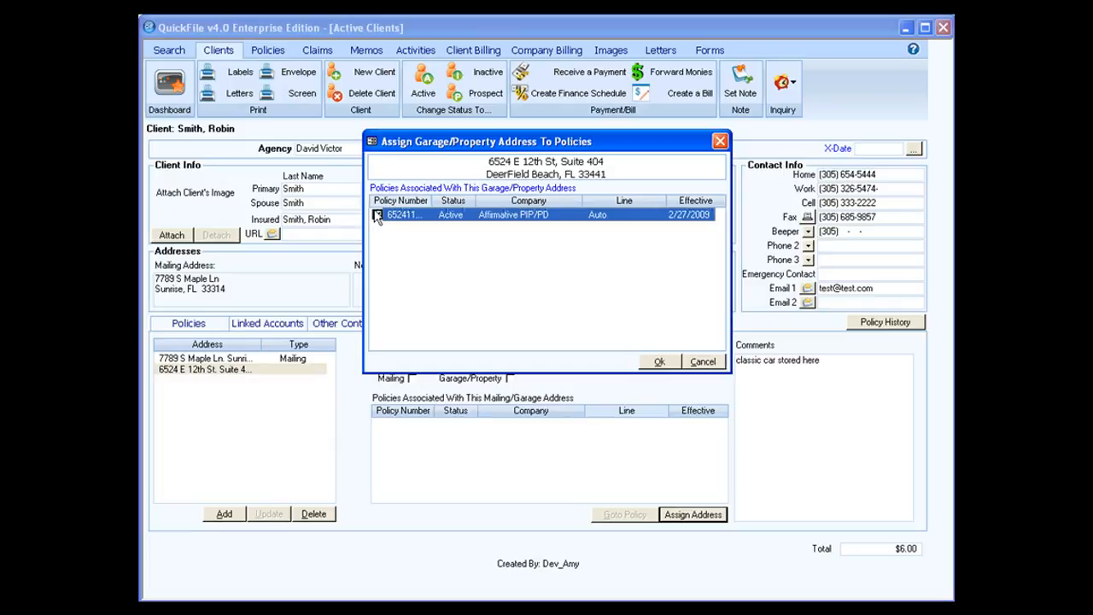
left_click(660, 363)
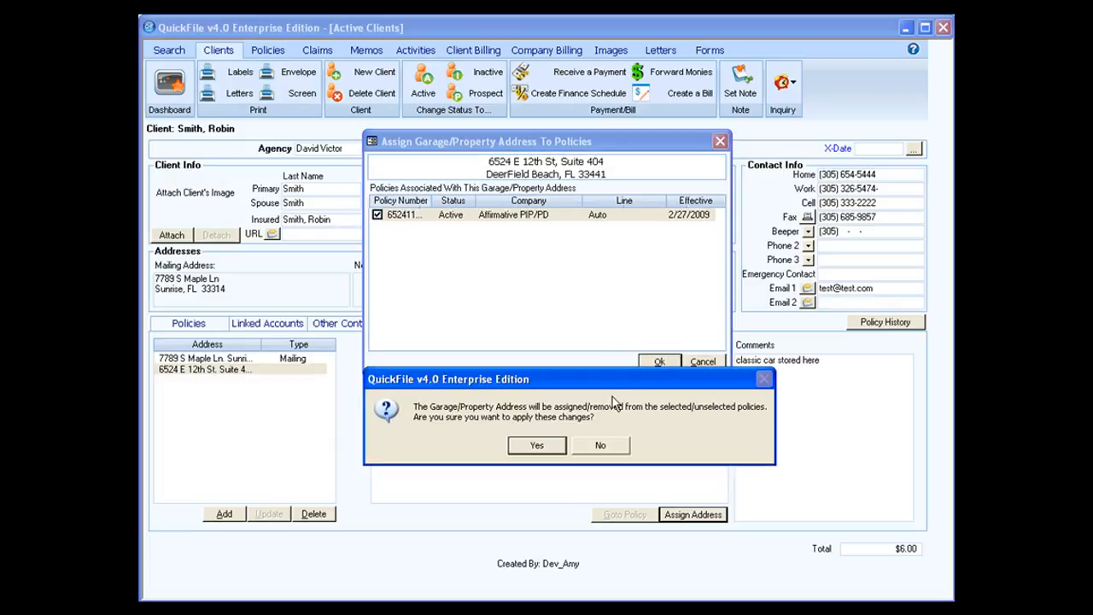
left_click(544, 444)
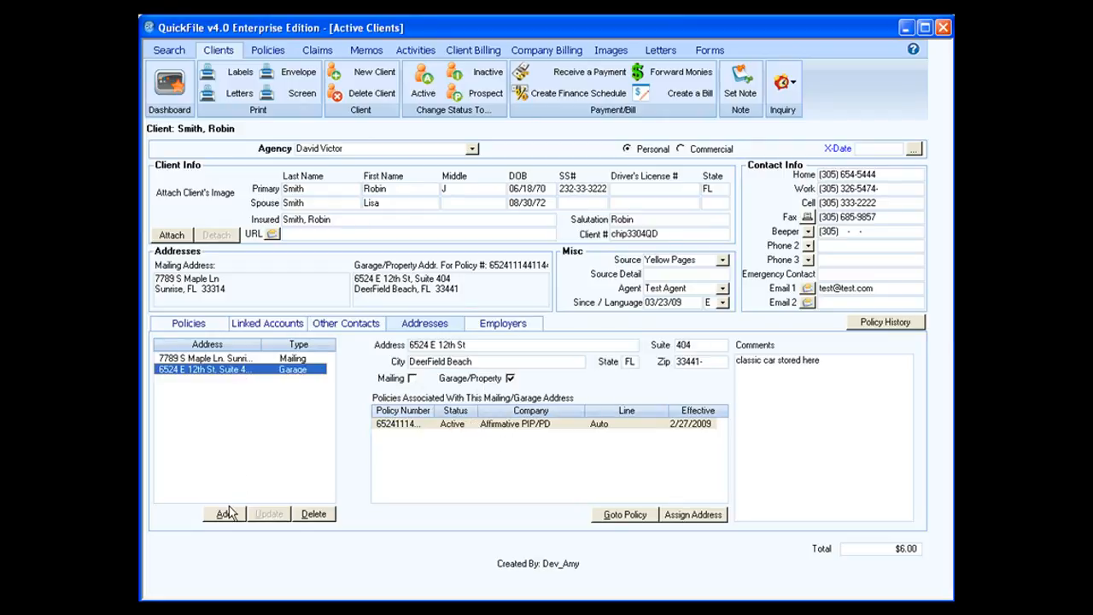
Add employer Quick Quote with a contact name, street 350 Fairway Dr and Suite 101.
left_click(493, 331)
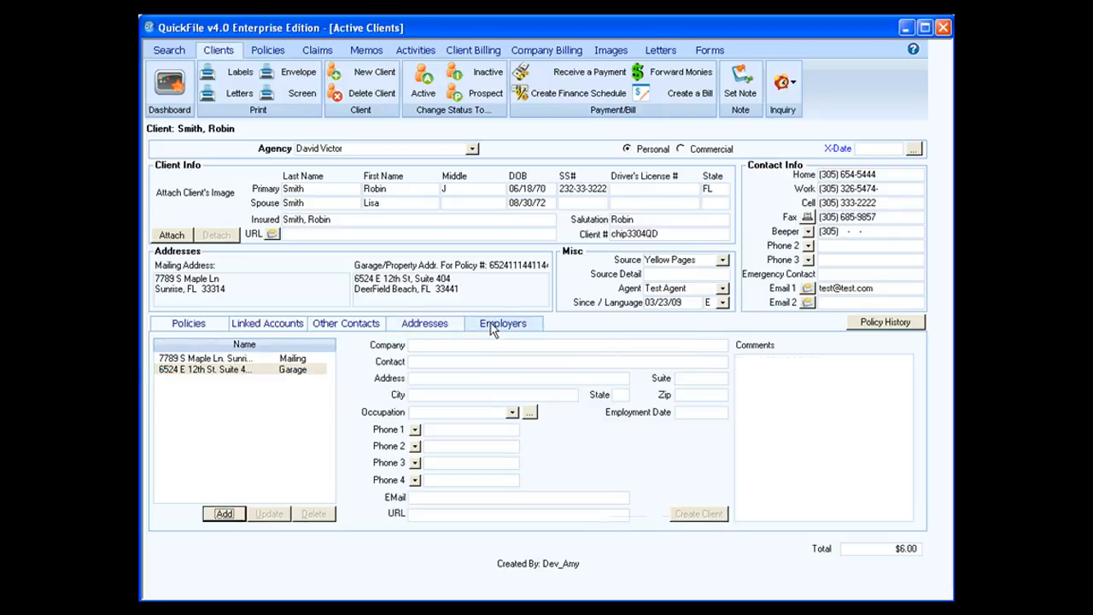
left_click(224, 514)
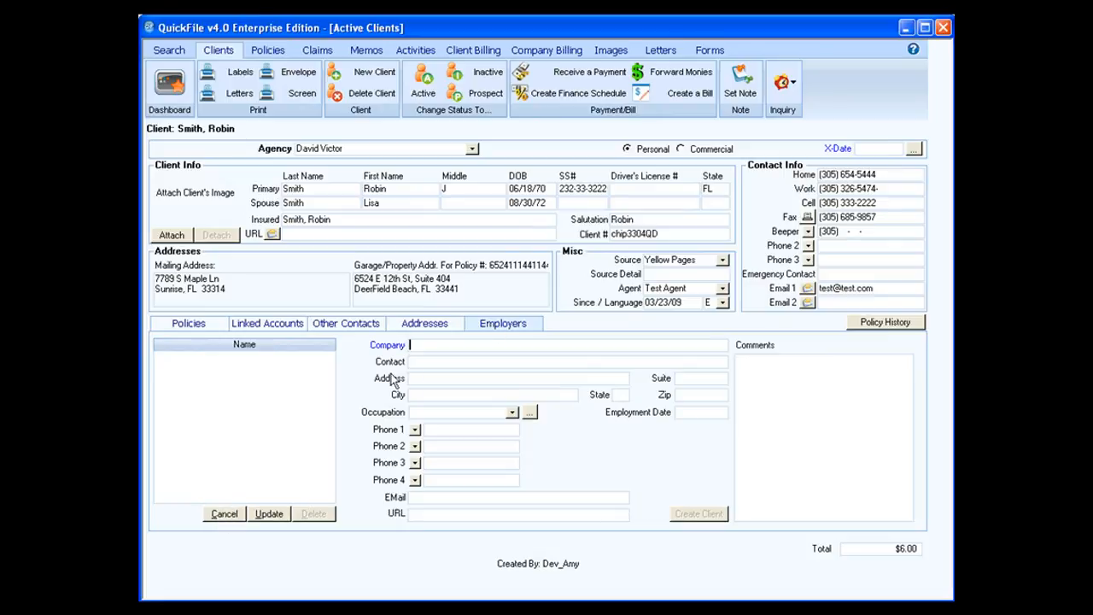
type("Quick Quote")
key("Tab")
type("Jim")
key("Tab")
type("350 Fairway Dr")
key("Tab")
type("101")
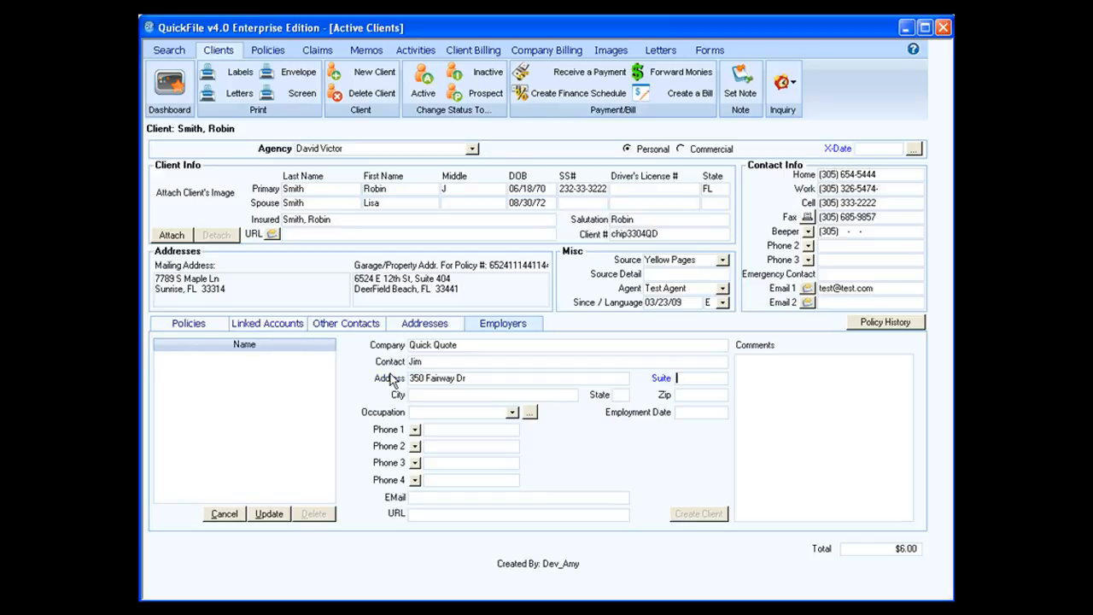
Enter the employer's city DeerField Beach, state FL and zip 33441.
key("Tab")
type("De")
type("erF")
type("iled Be4ad")
key("BackSpace")
key("BackSpace")
key("BackSpace")
key("BackSpace")
key("BackSpace")
key("BackSpace")
key("BackSpace")
key("BackSpace")
key("BackSpace")
key("BackSpace")
type("ield Beach")
key("Tab")
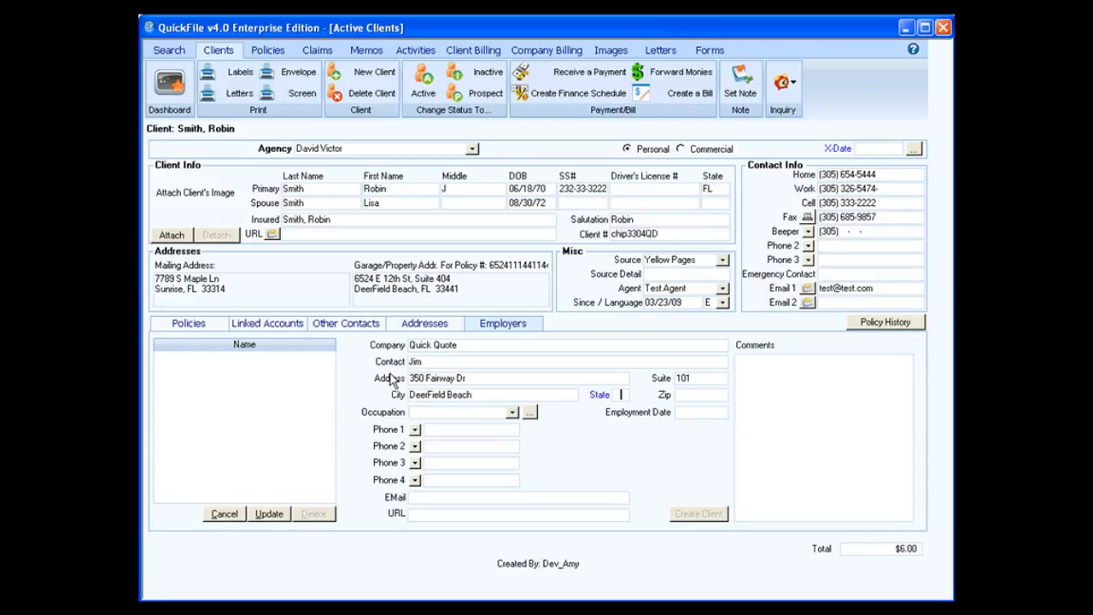
type("FL")
key("Tab")
type("33441-")
key("Tab")
Choose Programmer as the occupation, then open and close the occupation list editor.
left_click(513, 413)
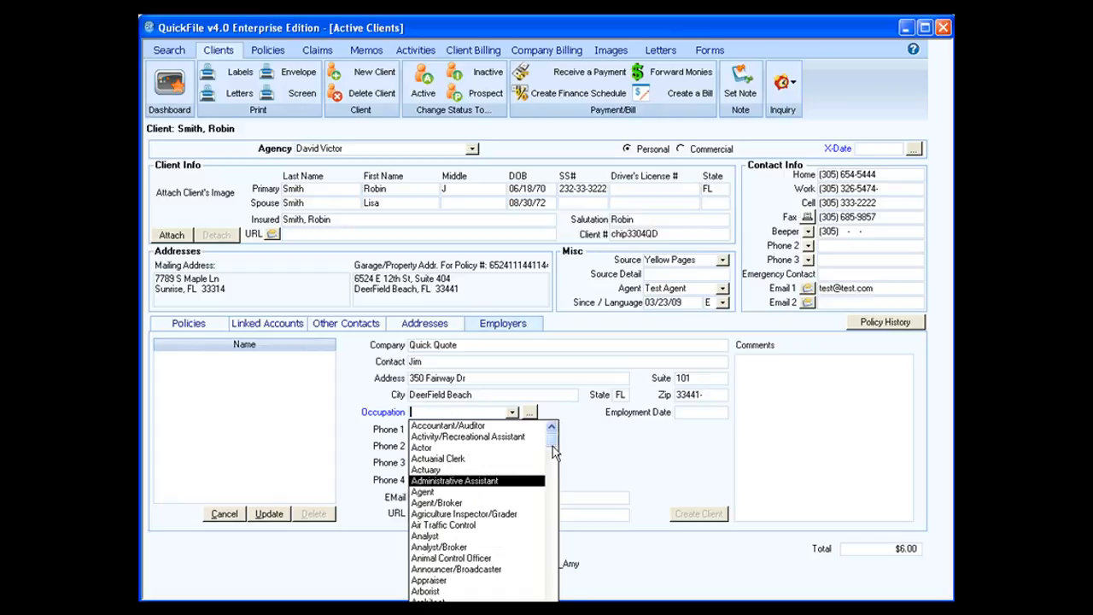
left_click_drag(553, 441, 552, 584)
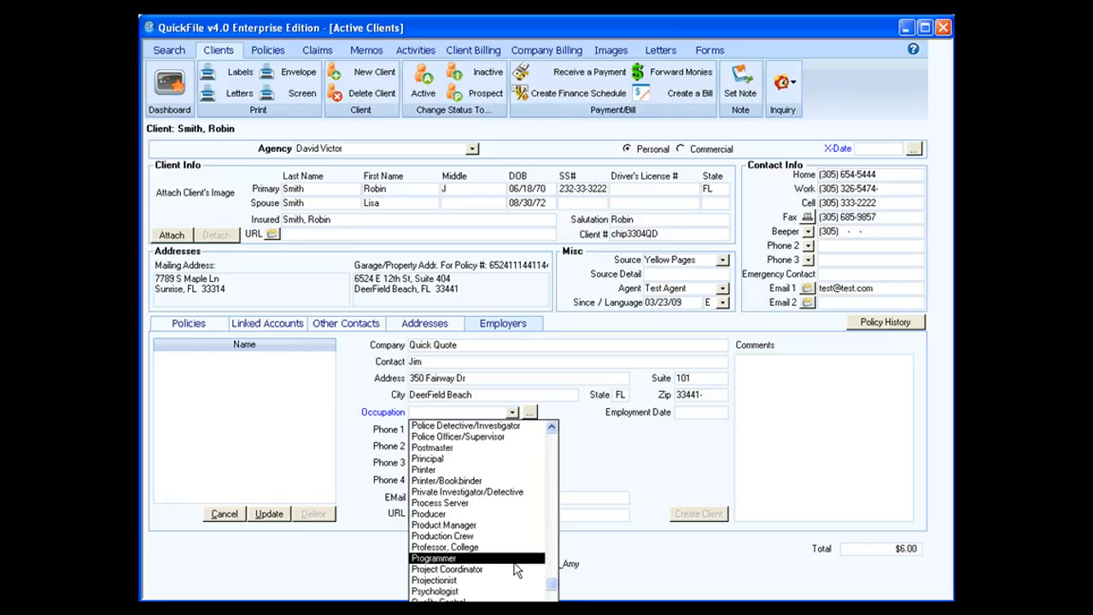
left_click(515, 560)
left_click(529, 412)
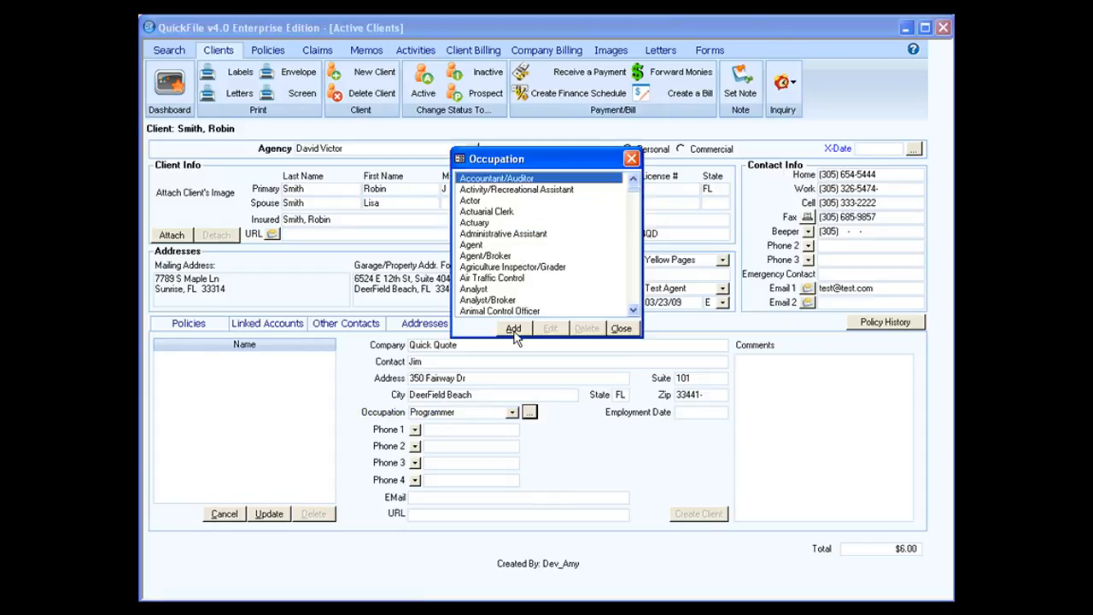
left_click(635, 329)
left_click(681, 413)
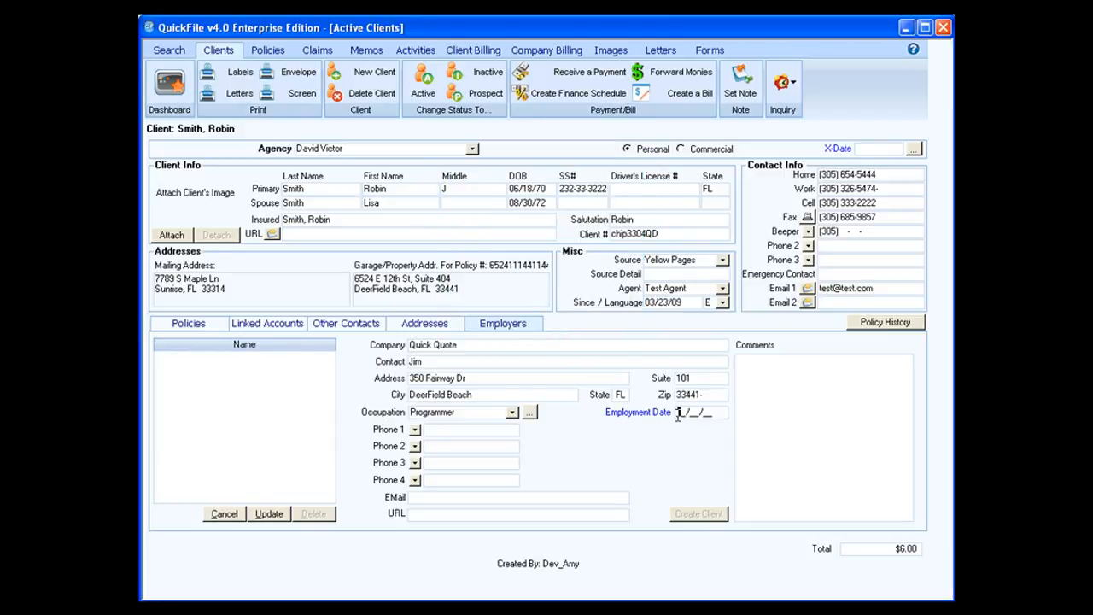
Enter employment date 02/04/03 and the company's first phone number.
type("02/04/03")
left_click(430, 431)
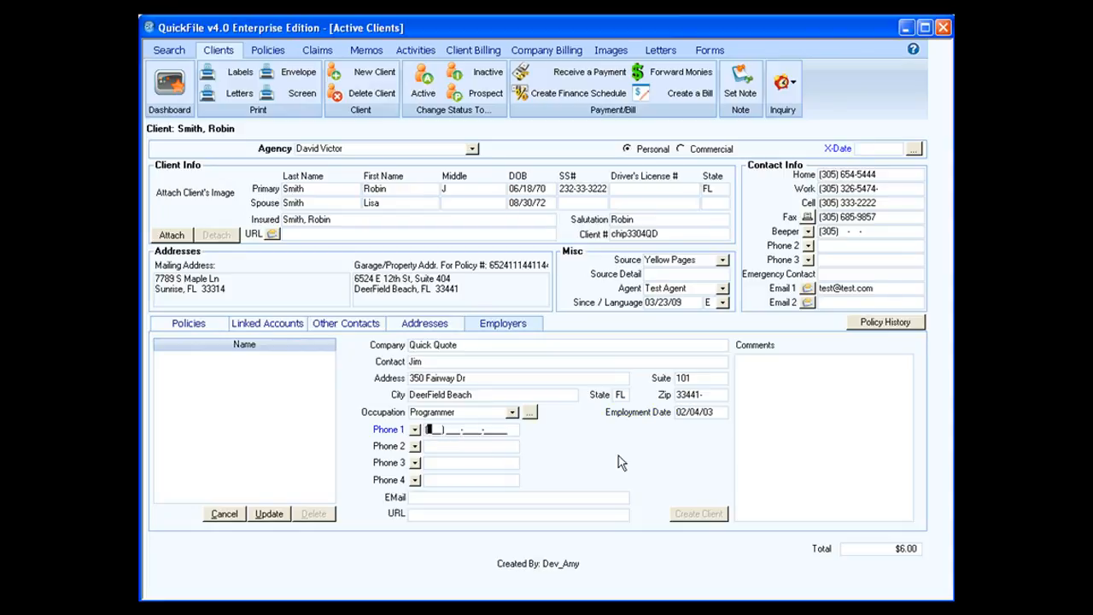
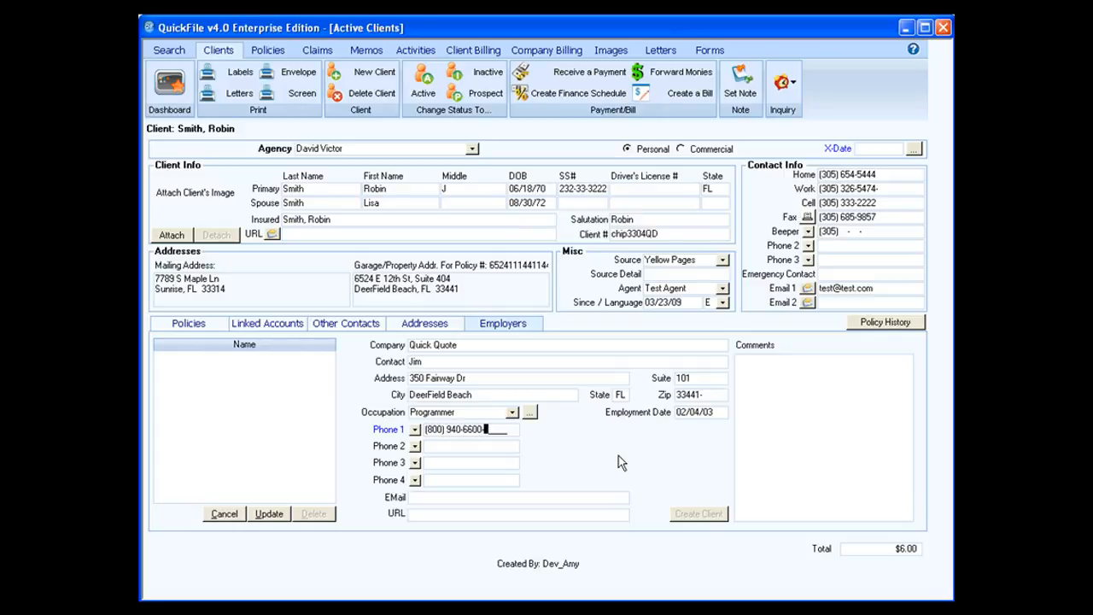
key("Tab")
left_click(446, 497)
left_click(445, 514)
Save the Quick Quote employer and confirm with Yes.
left_click(280, 513)
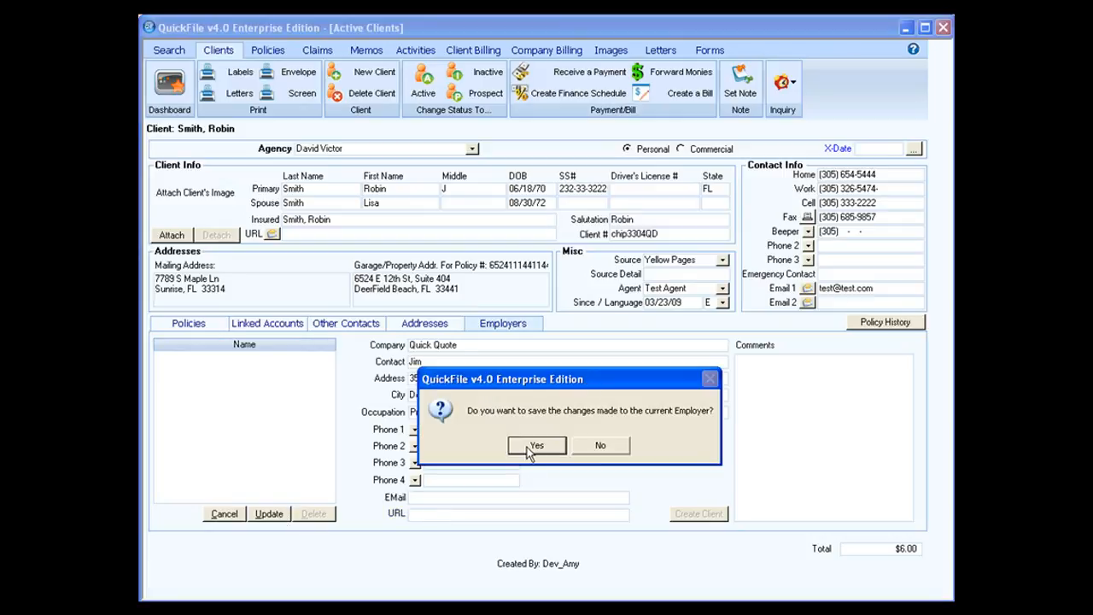
left_click(536, 446)
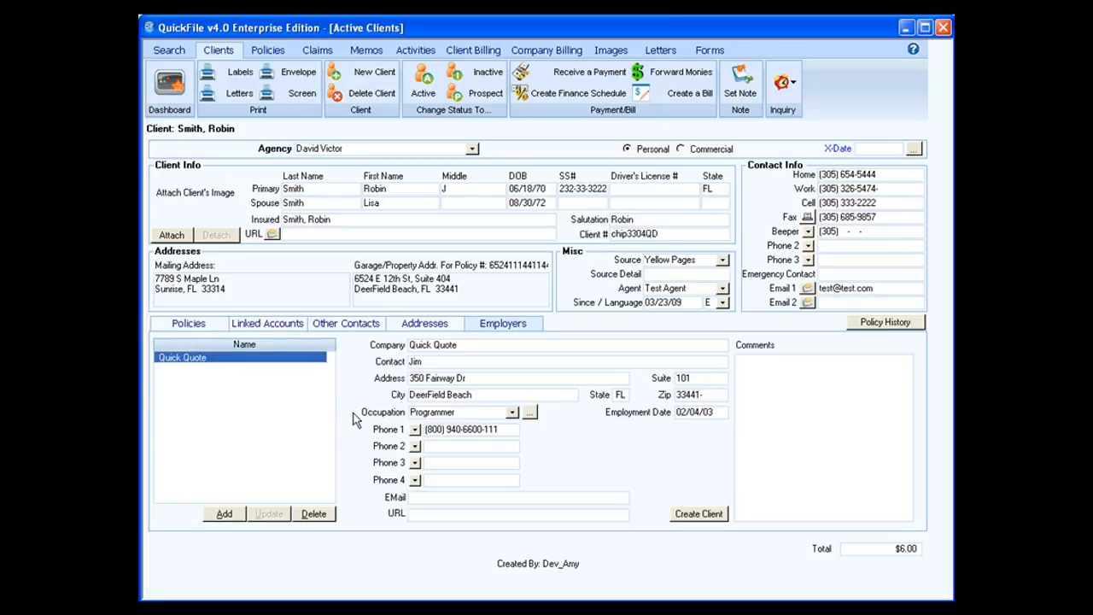
left_click(798, 380)
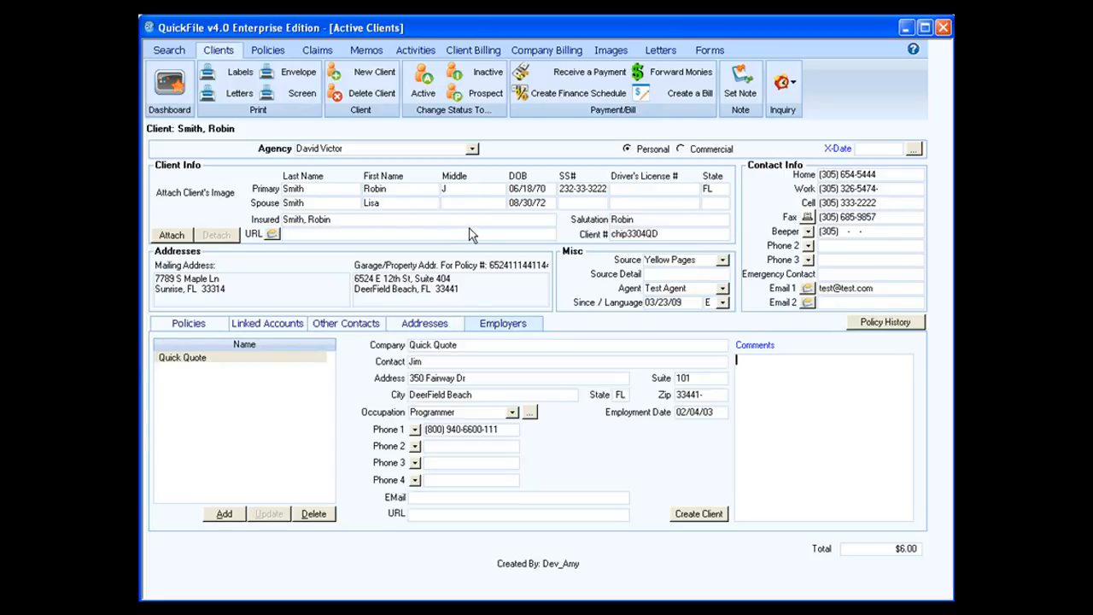
left_click(682, 148)
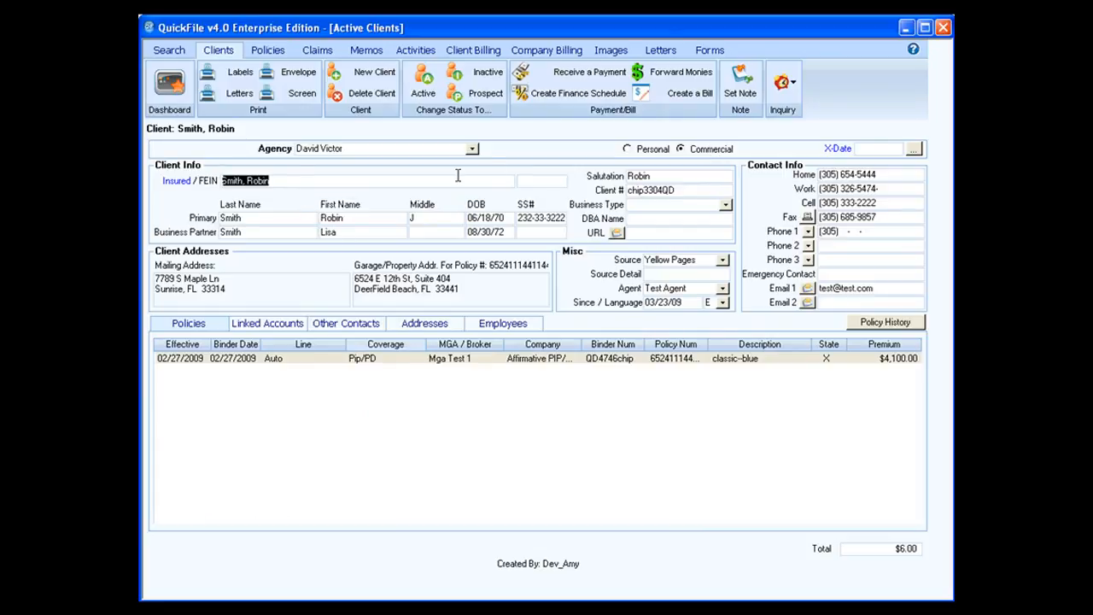
left_click(520, 181)
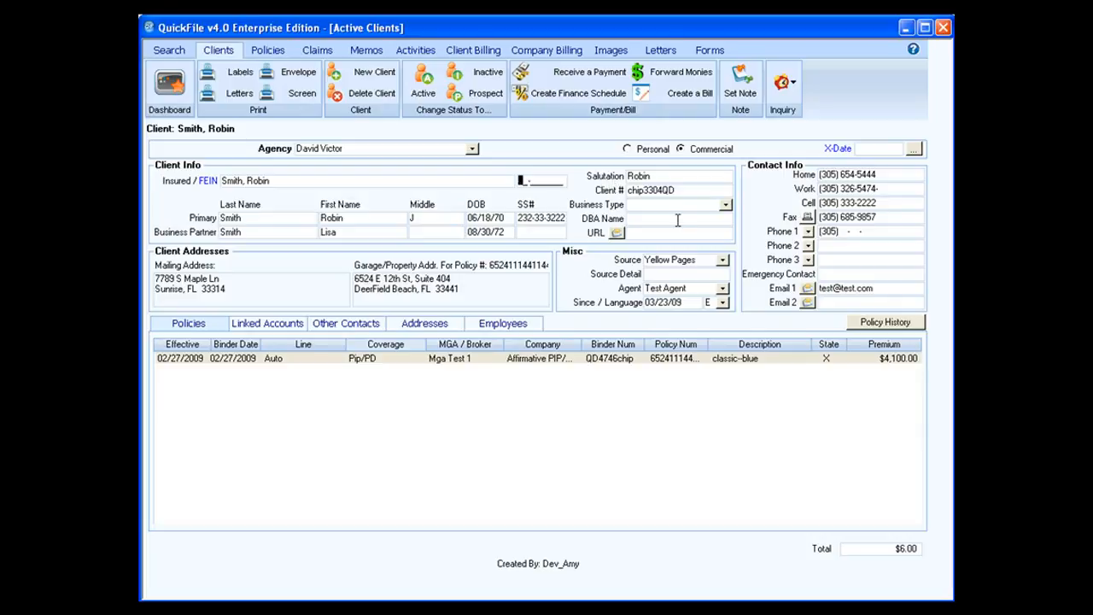
left_click(726, 206)
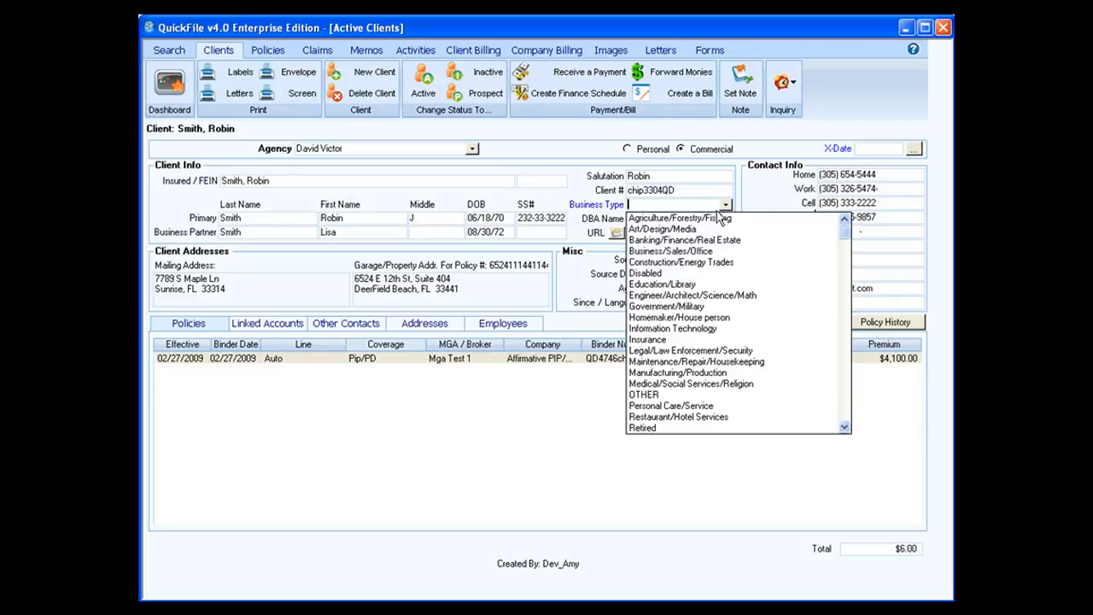
left_click(683, 328)
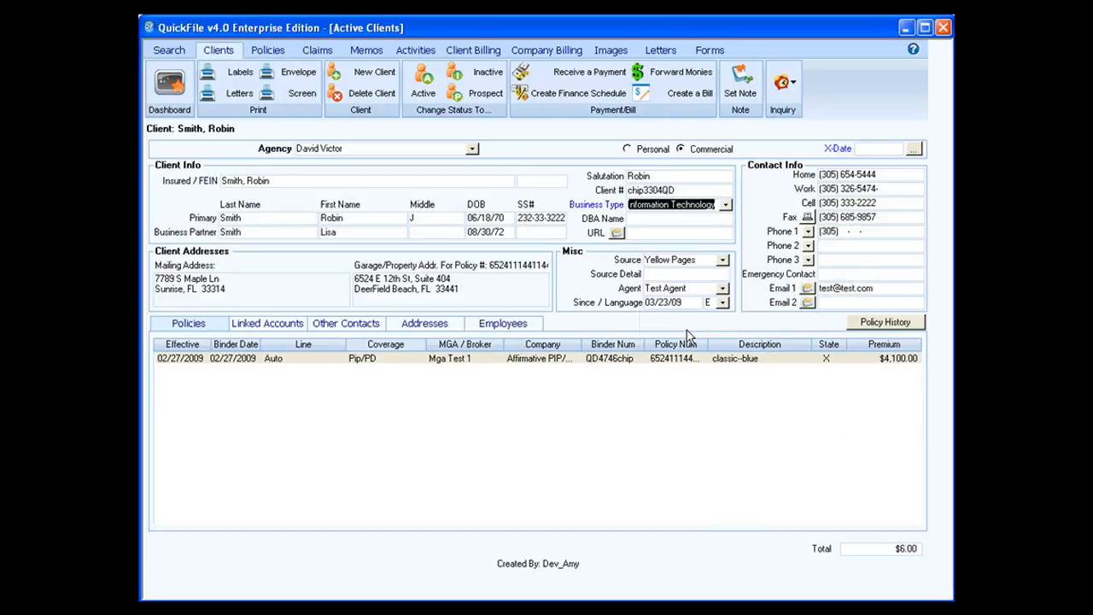
left_click(634, 219)
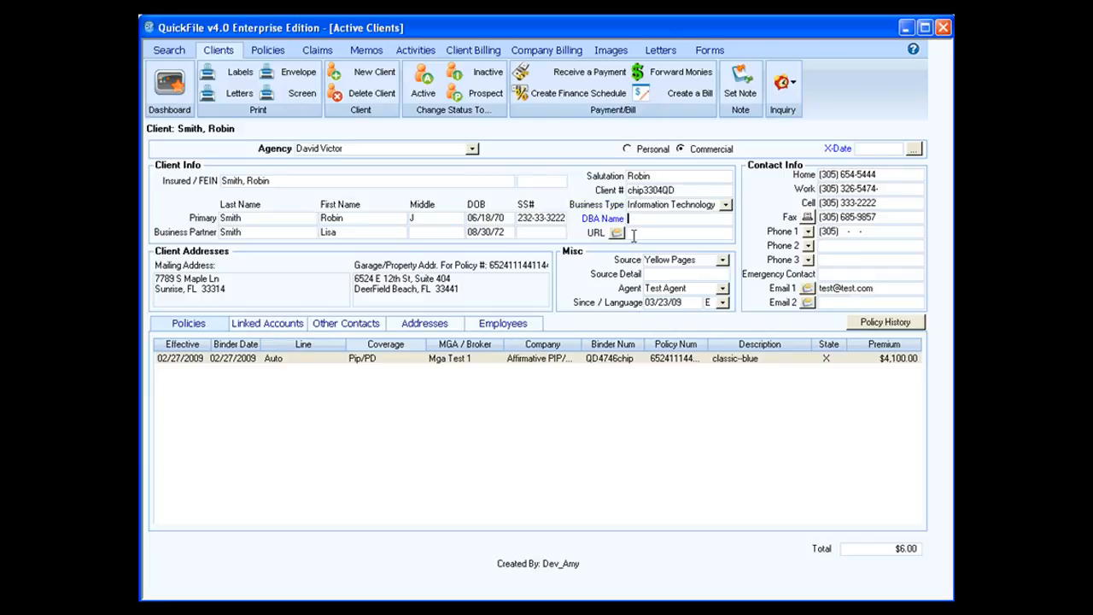
left_click(634, 235)
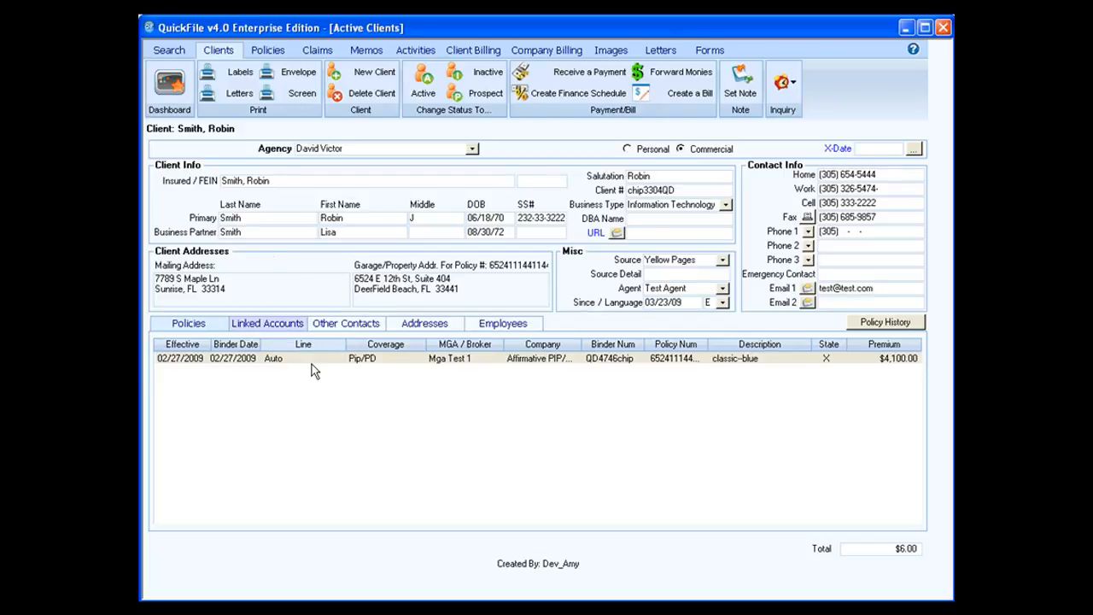
Go through the client's tabs to Employees and start a new employee entry.
left_click(284, 322)
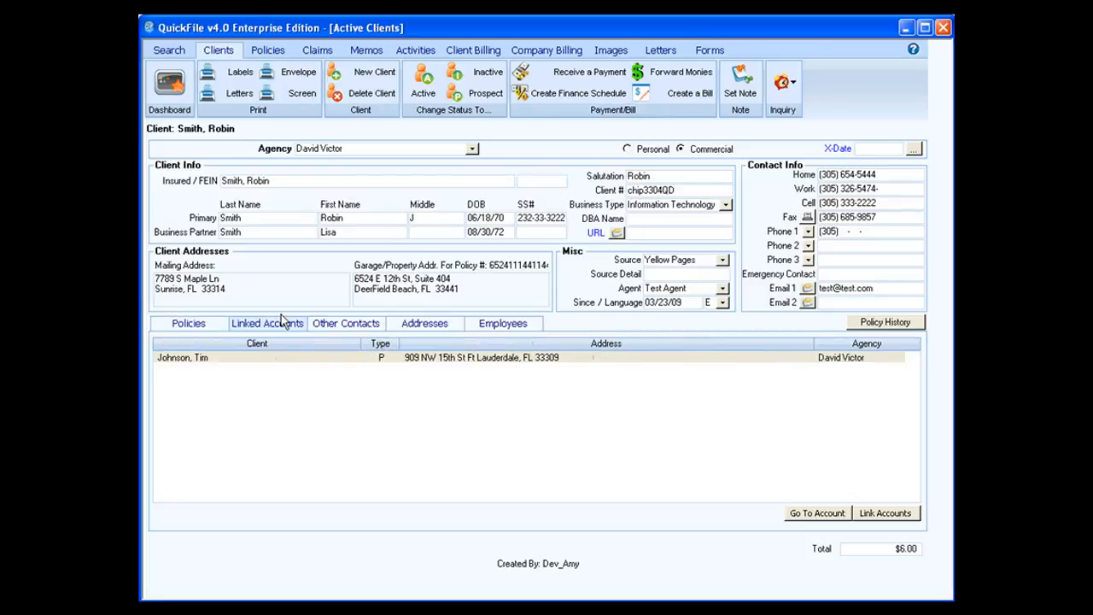
left_click(340, 329)
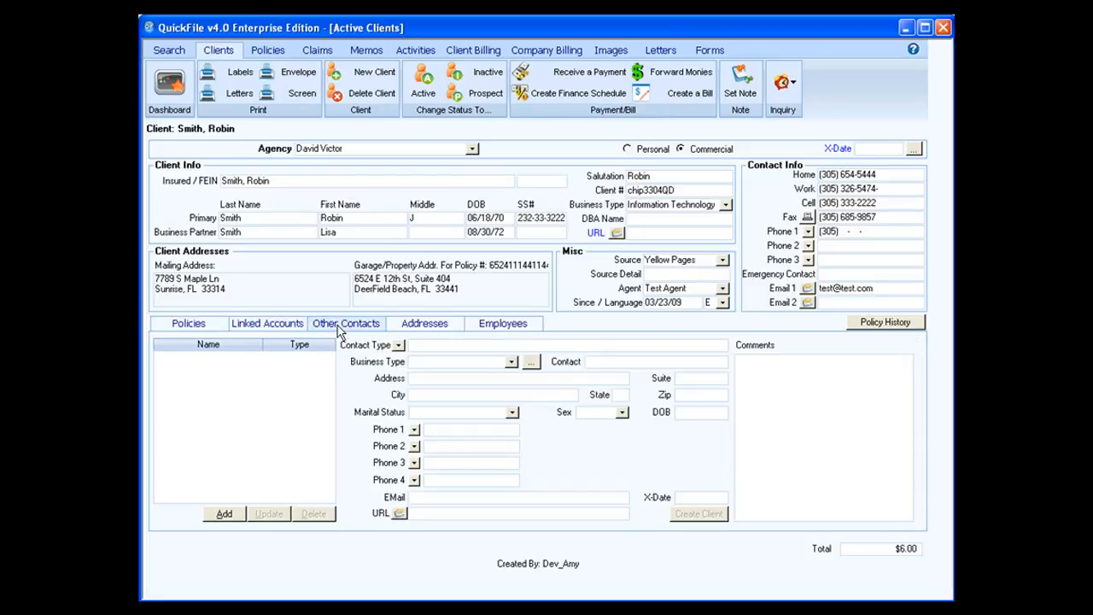
left_click(406, 331)
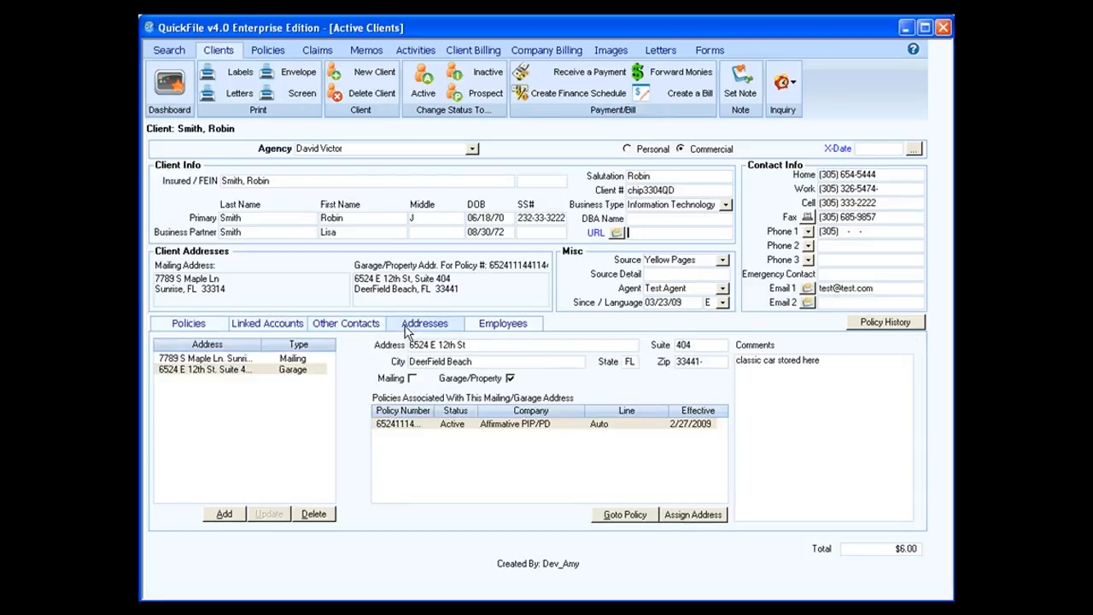
left_click(503, 326)
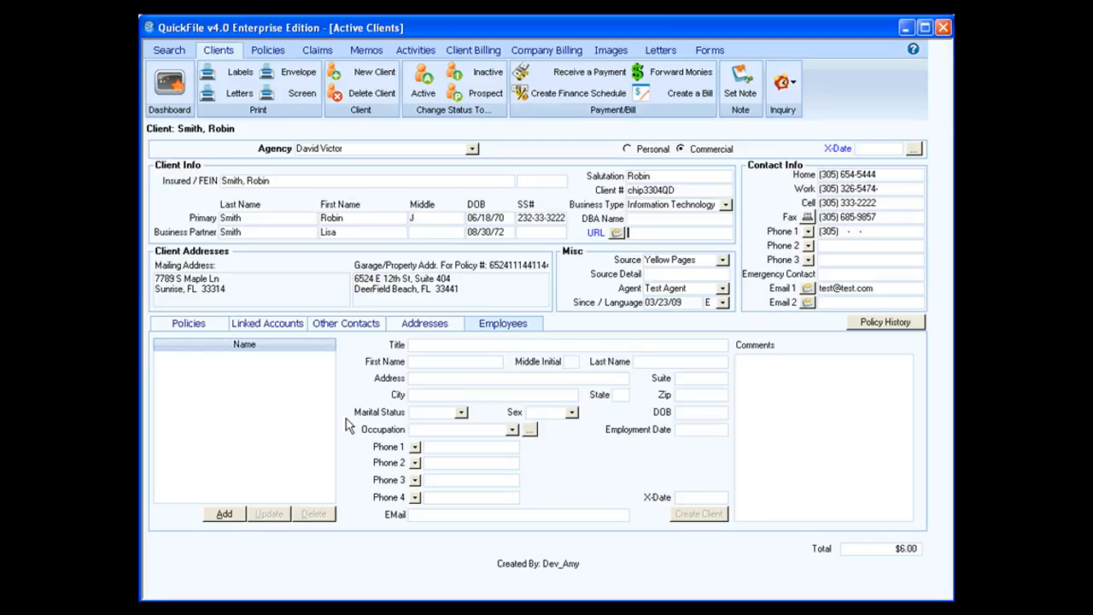
left_click(225, 514)
Enter title Trainer plus the employee's first name, middle initial and last name.
type("Trainer")
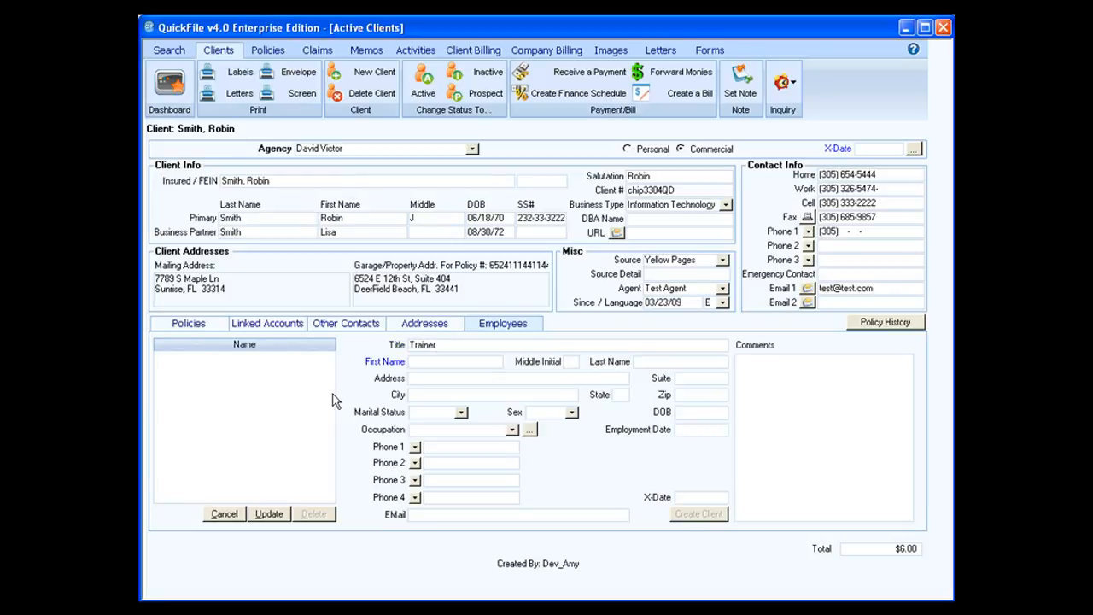
key("Tab")
key("Tab")
key("Tab")
Set the employee's employment date to 05/10/01, marital status Married and sex Male.
left_click(674, 433)
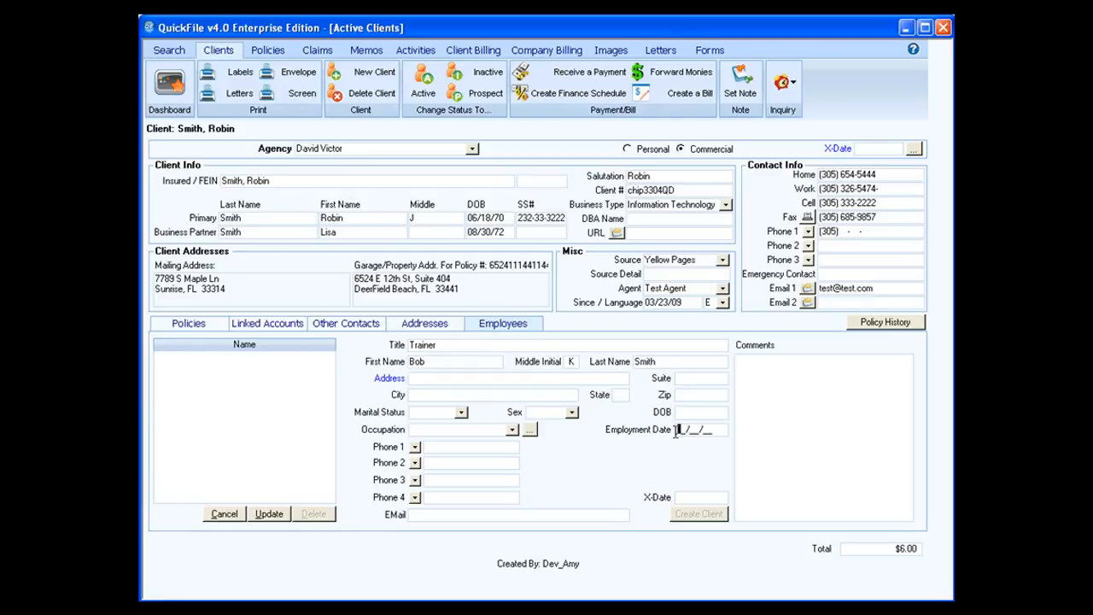
type("05/10/01")
left_click(461, 412)
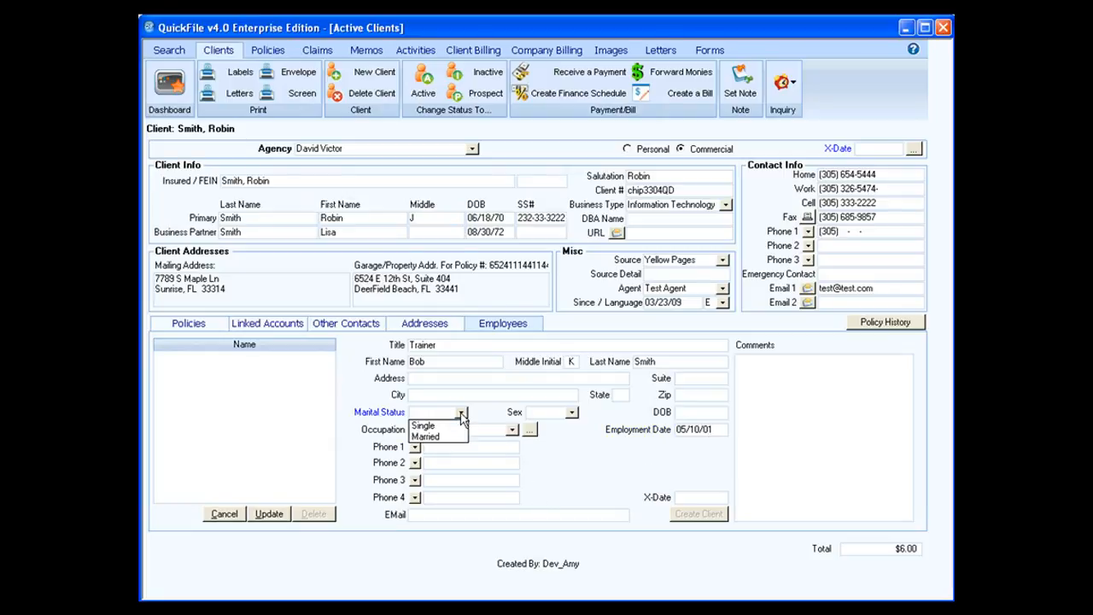
left_click(450, 438)
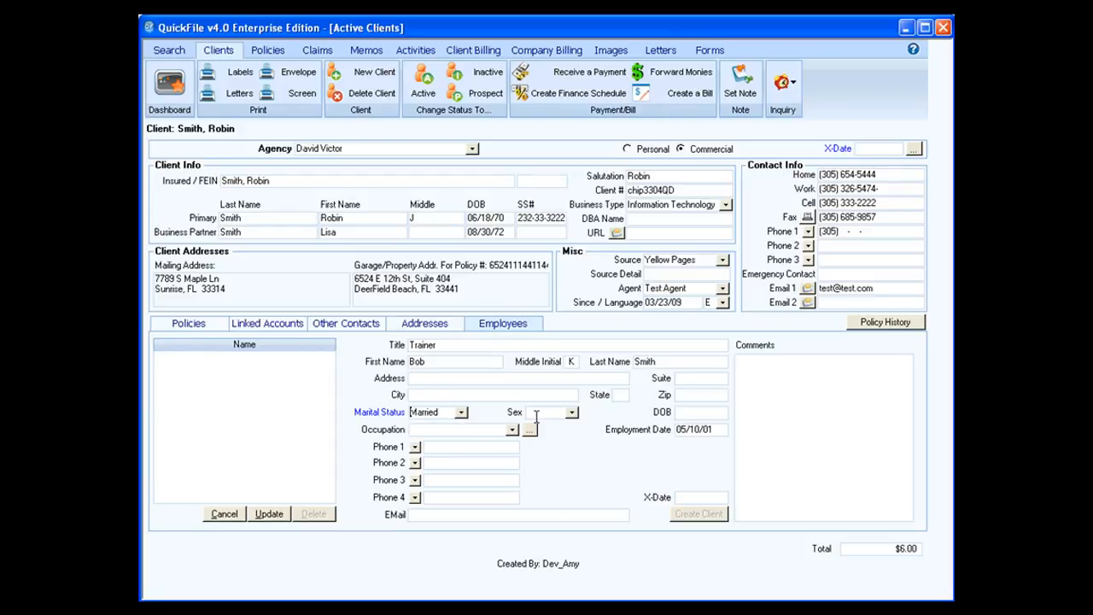
left_click(572, 413)
left_click(563, 437)
left_click(513, 429)
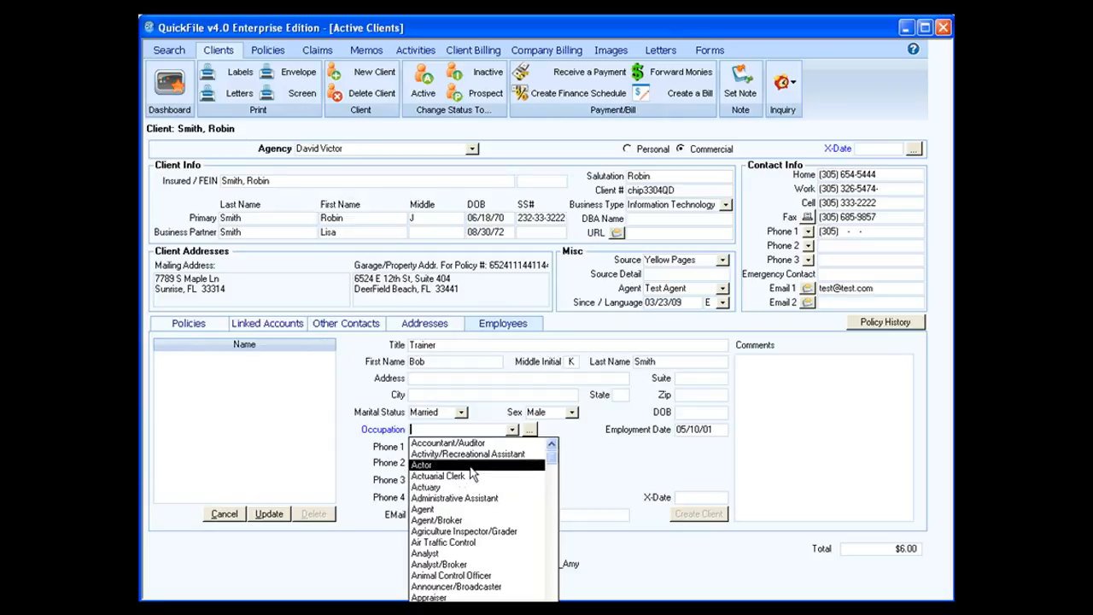
left_click(565, 467)
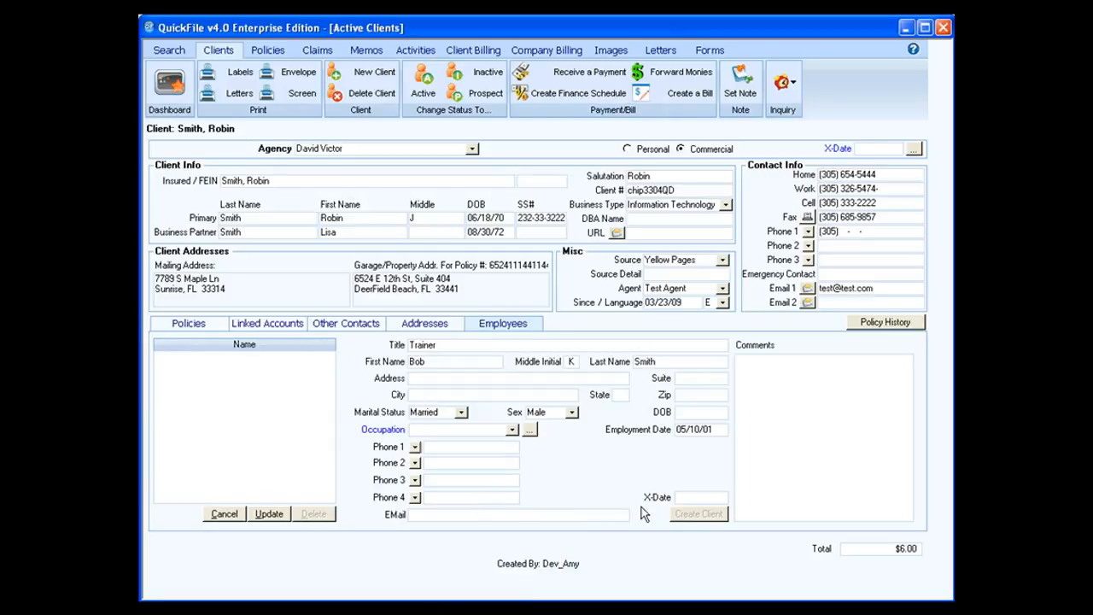
left_click(674, 498)
Save and confirm the new employee, then switch the client to Personal.
left_click(282, 516)
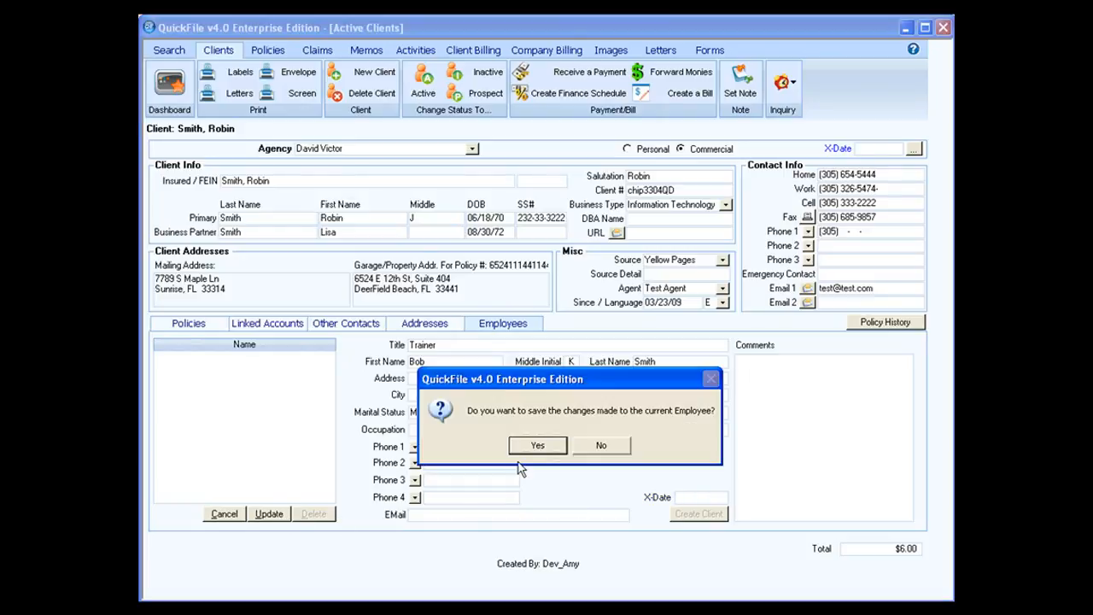
left_click(535, 446)
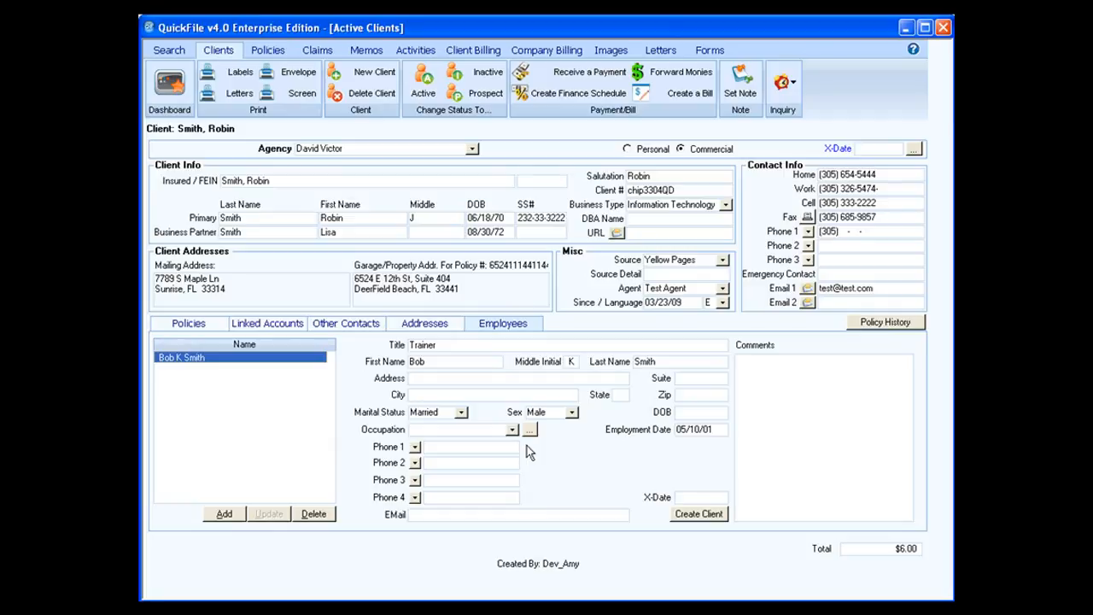
left_click(649, 149)
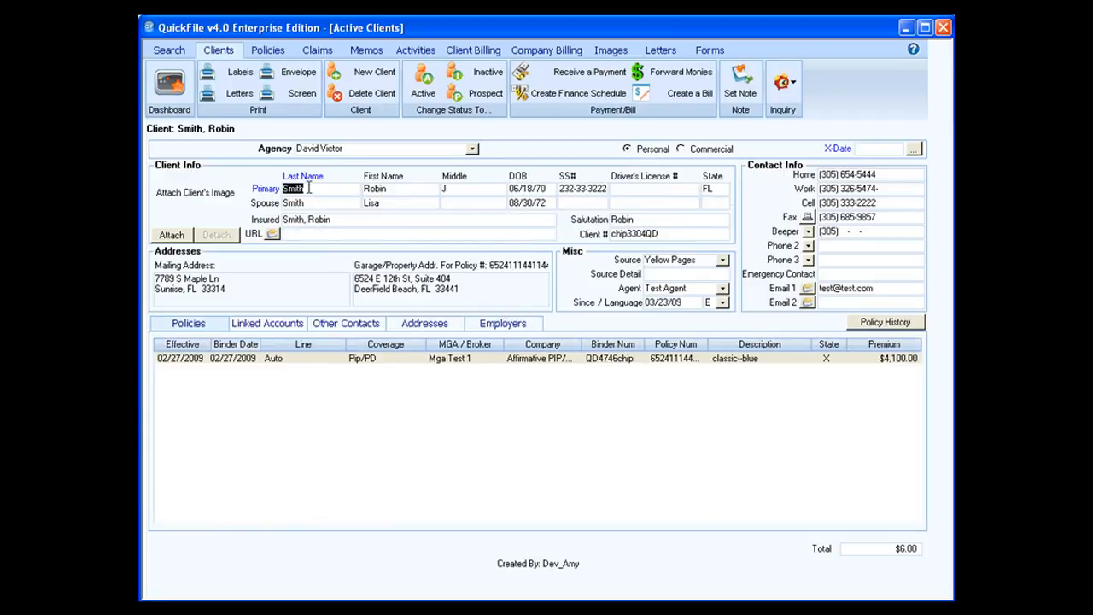
Attach bodie3.jpg from the U: drive as the client's image.
left_click(172, 236)
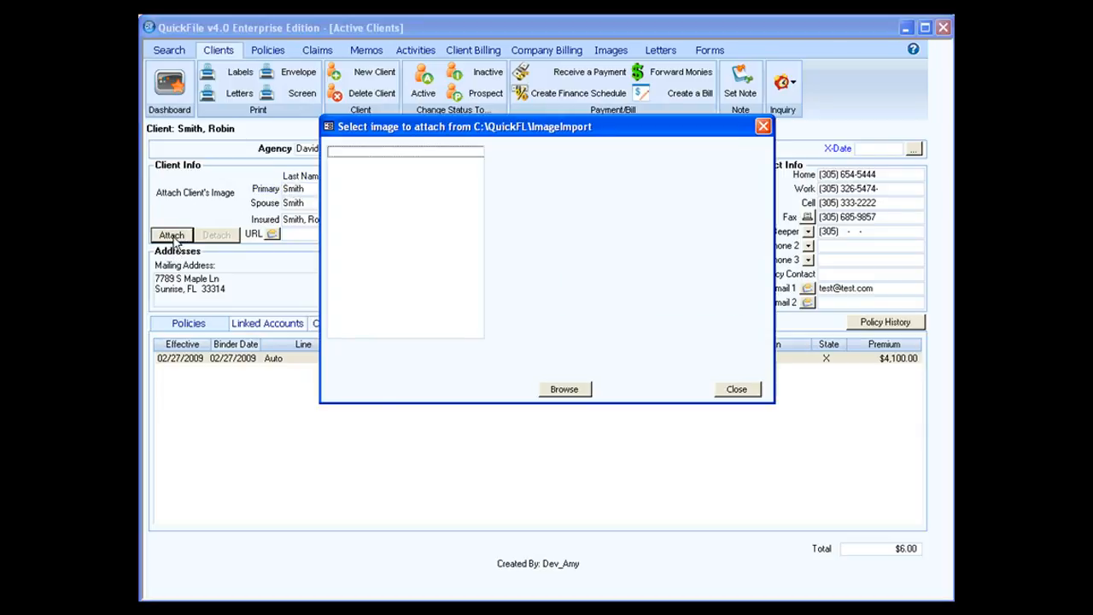
left_click(579, 393)
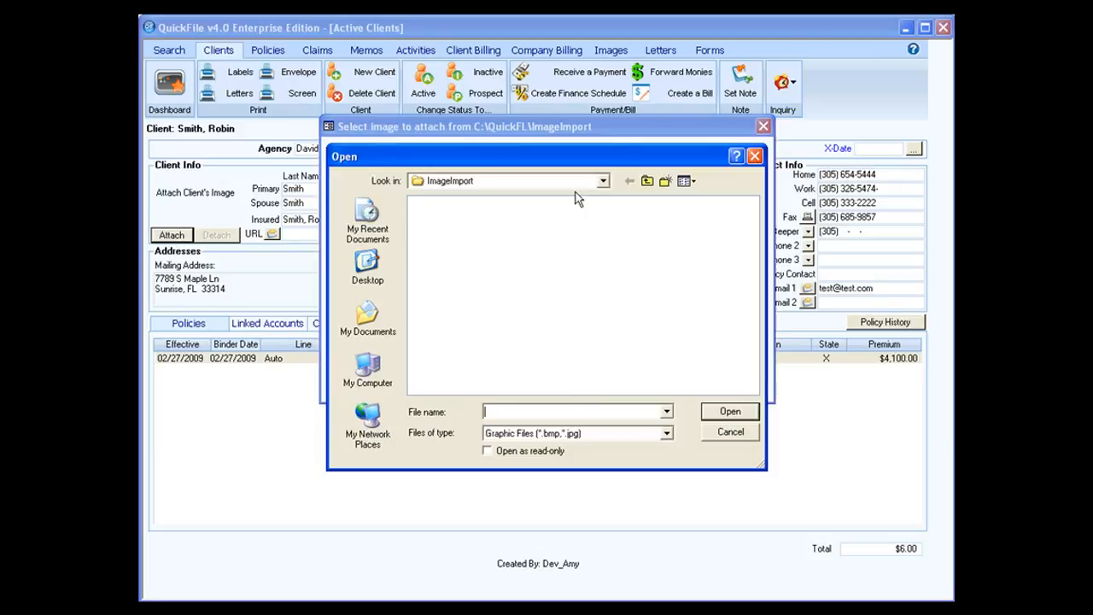
left_click(603, 183)
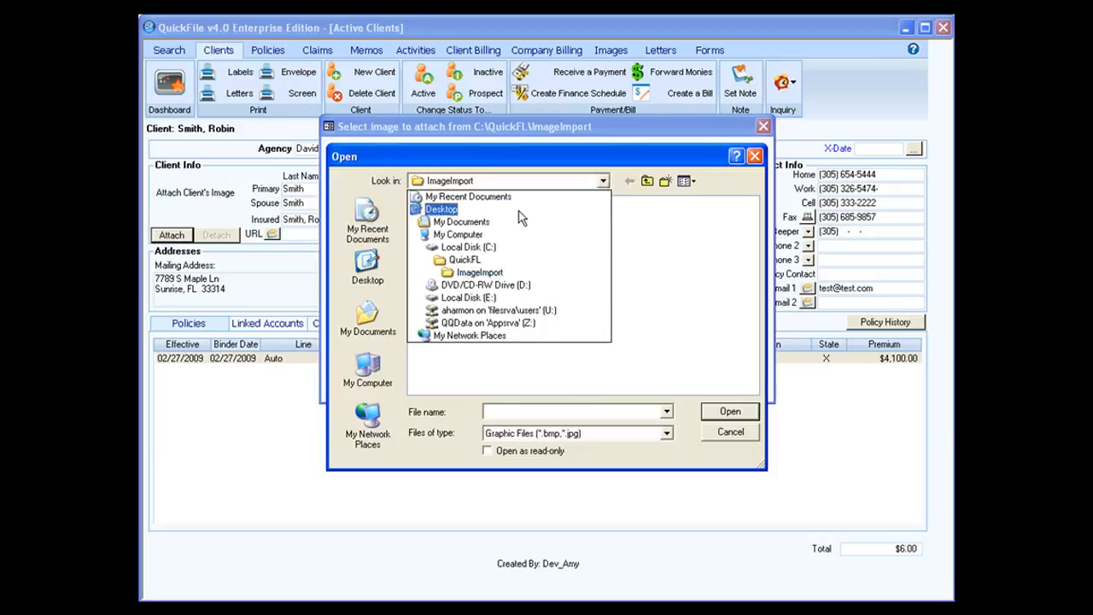
left_click(475, 228)
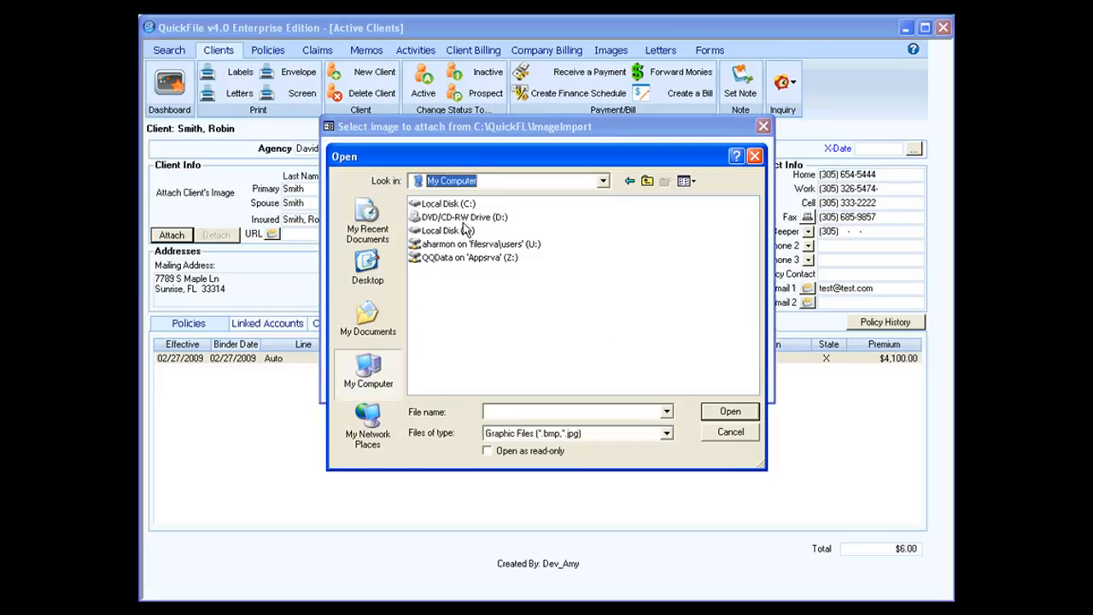
double_click(479, 245)
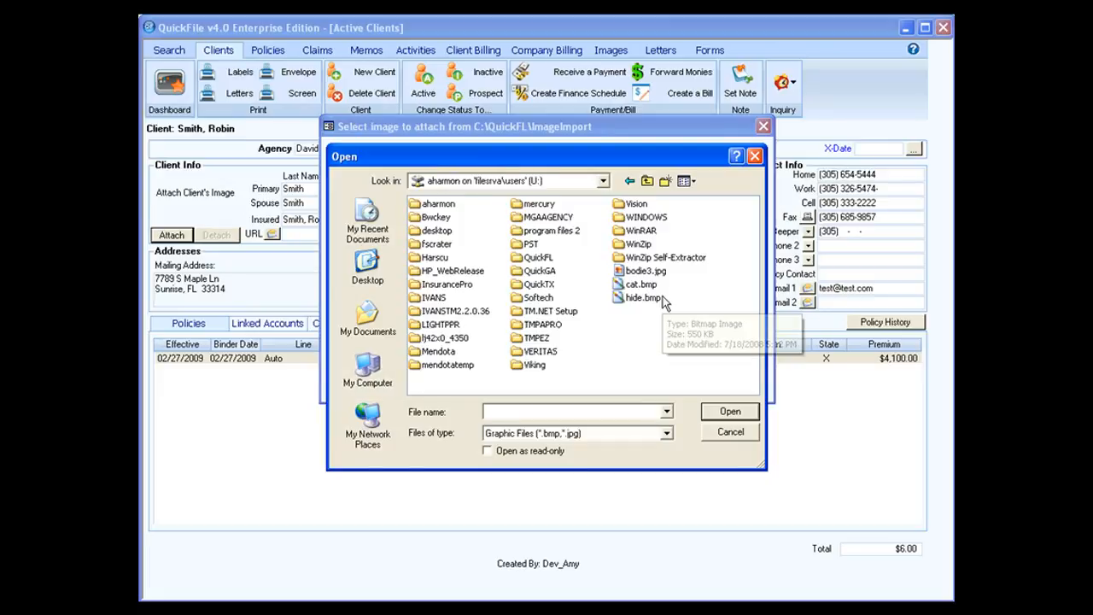
double_click(639, 271)
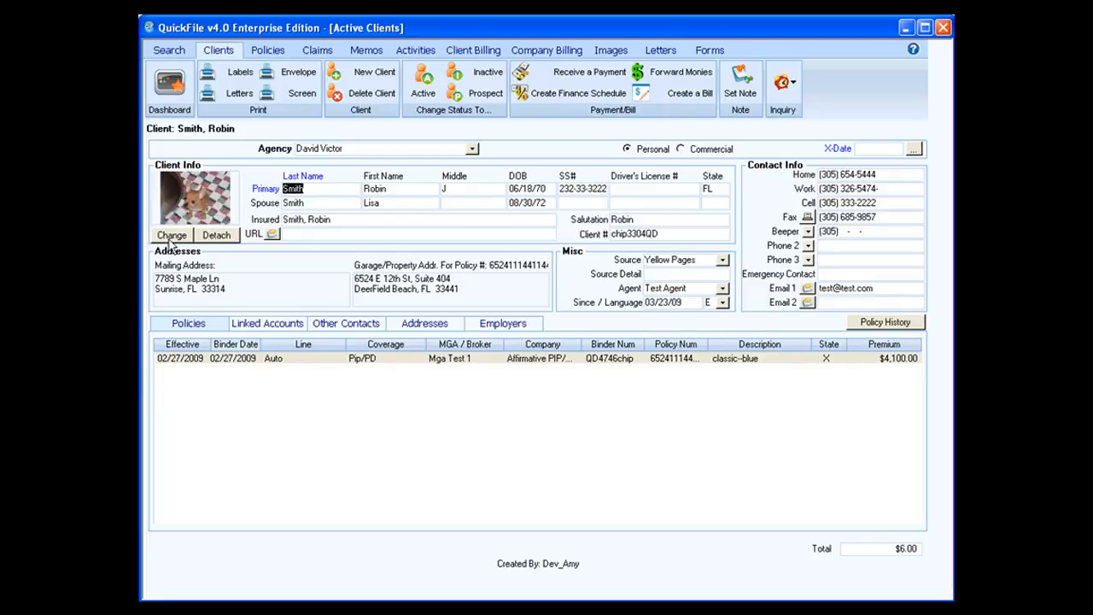
Detach the client's image and confirm the removal.
left_click(218, 237)
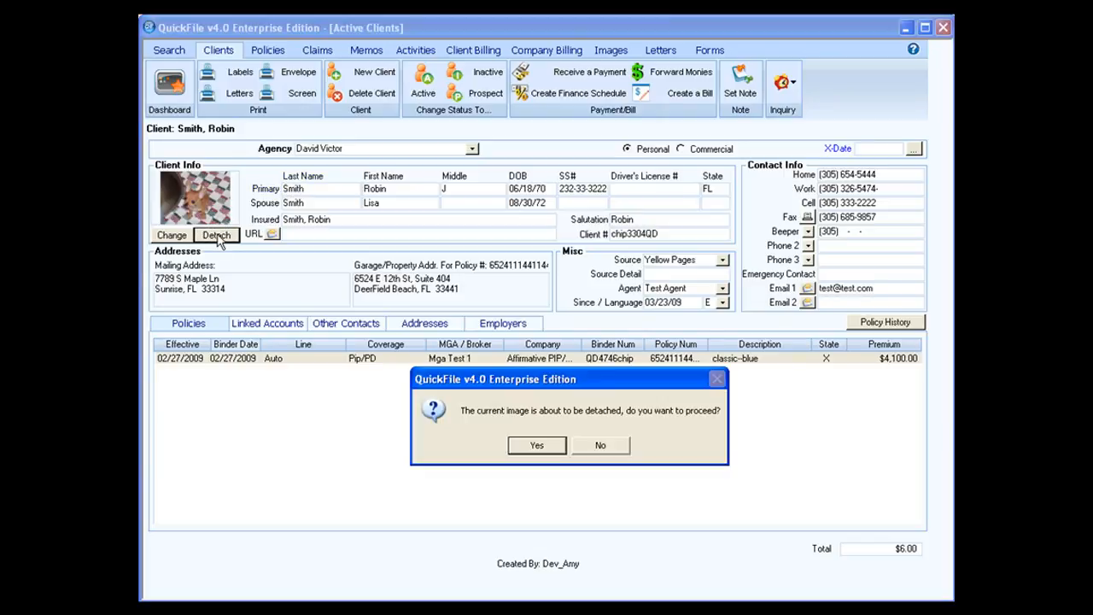
left_click(536, 445)
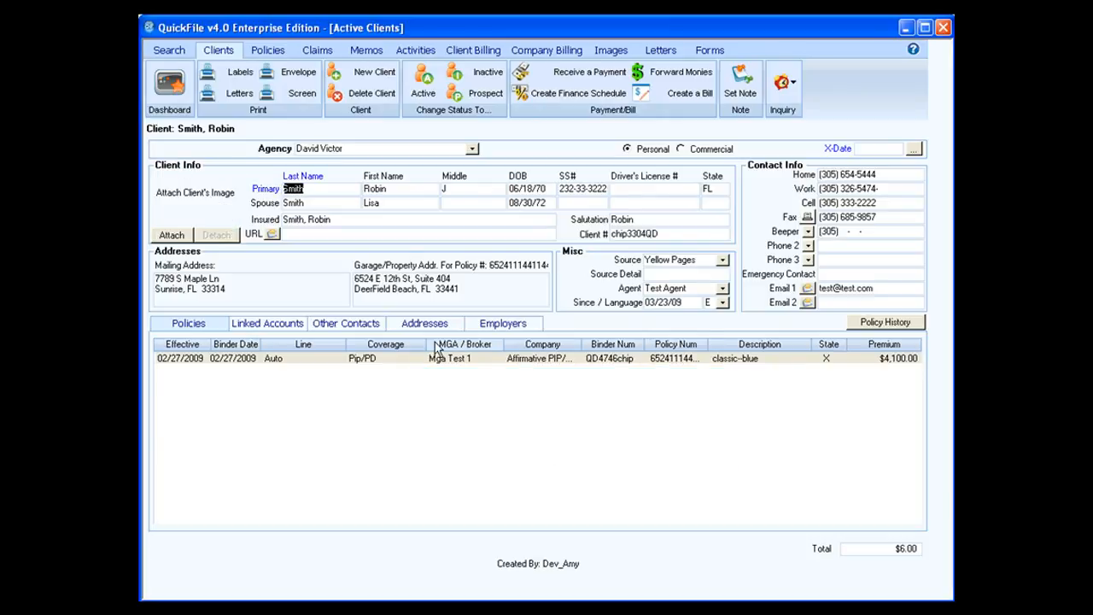